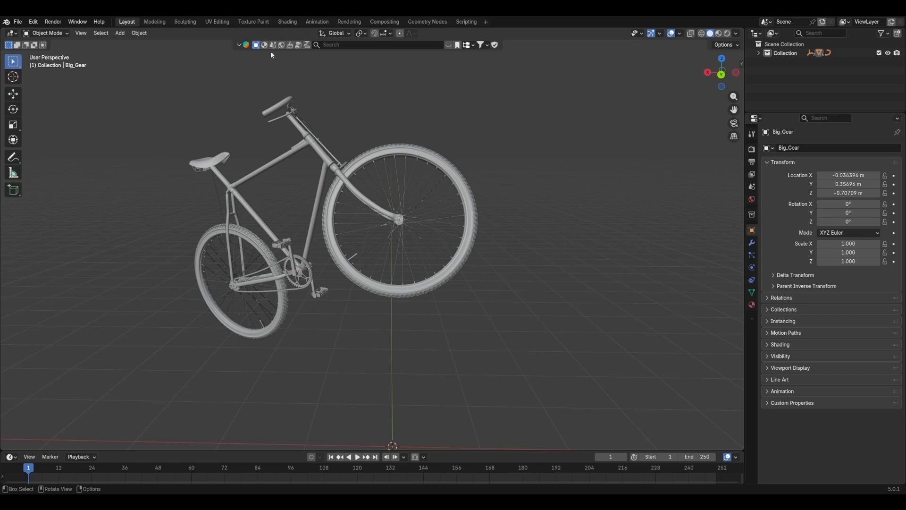
# - Add an nxEmitter to the scene from the NeXus modifier list, enlarging the hierarchy list for more room
pyautogui.click(399, 294)
pyautogui.press('n')
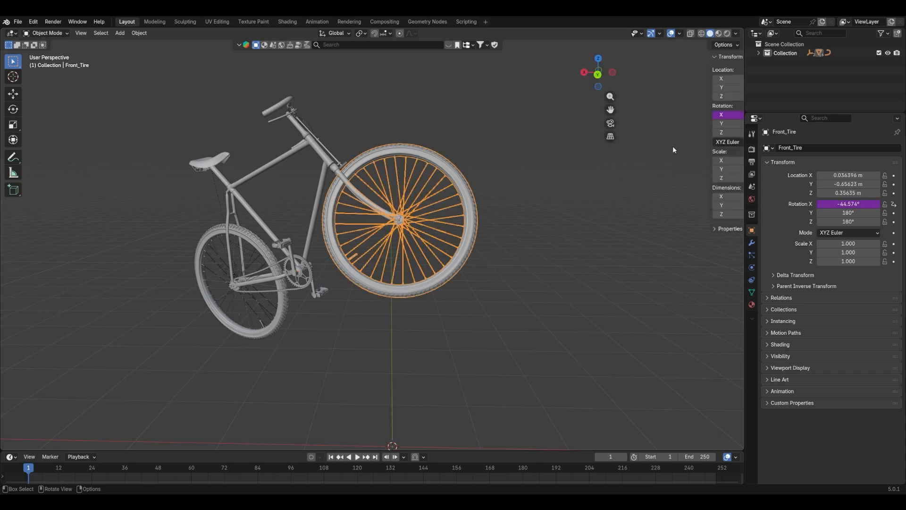
pyautogui.click(739, 188)
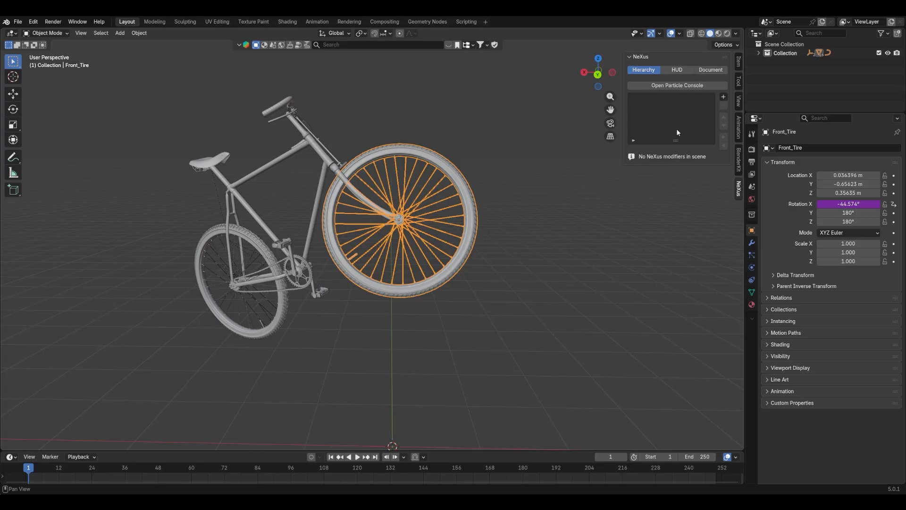
pyautogui.moveTo(675, 140); pyautogui.dragTo(675, 263)
pyautogui.click(722, 97)
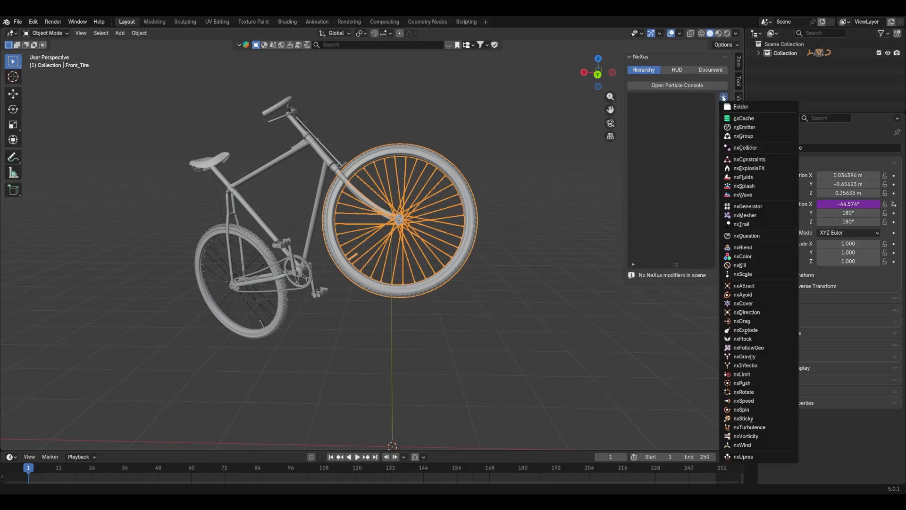
pyautogui.click(751, 132)
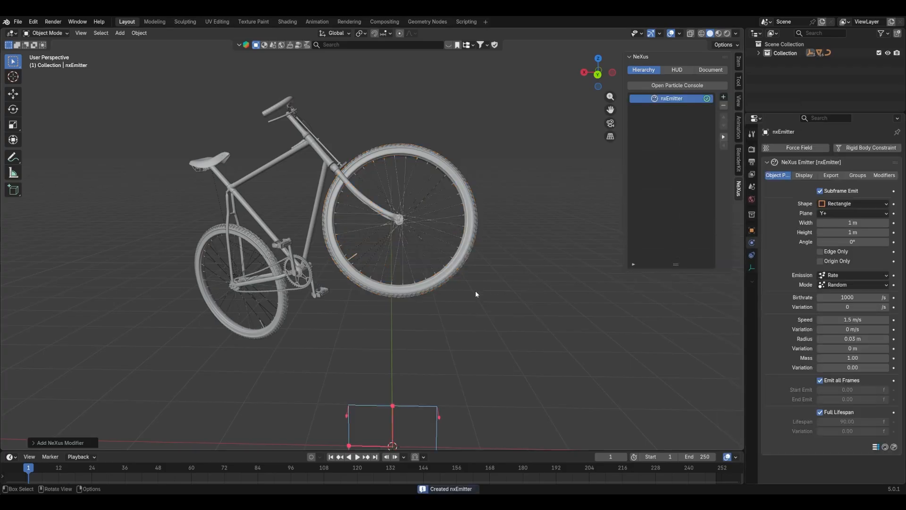
# - Play the simulation briefly and examine the particles coming from the default rectangular emitter
pyautogui.moveTo(421, 308); pyautogui.dragTo(375, 261, button='middle')
pyautogui.scroll(-3, 375, 261)
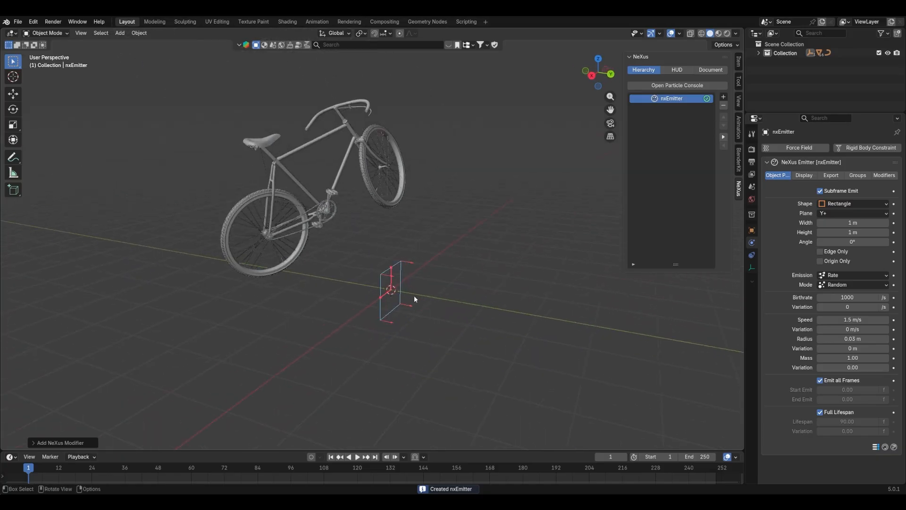
pyautogui.press('space')
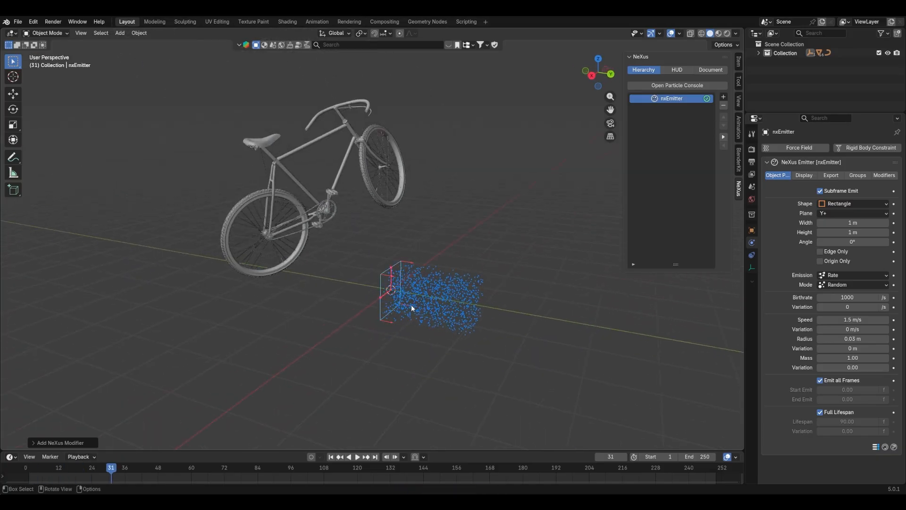
pyautogui.scroll(4, 412, 308)
pyautogui.moveTo(421, 352)
pyautogui.keyDown('shift'); pyautogui.mouseDown(button='middle')
pyautogui.moveTo(396, 334)
pyautogui.moveTo(431, 345)
pyautogui.mouseUp(button='middle'); pyautogui.keyUp('shift')
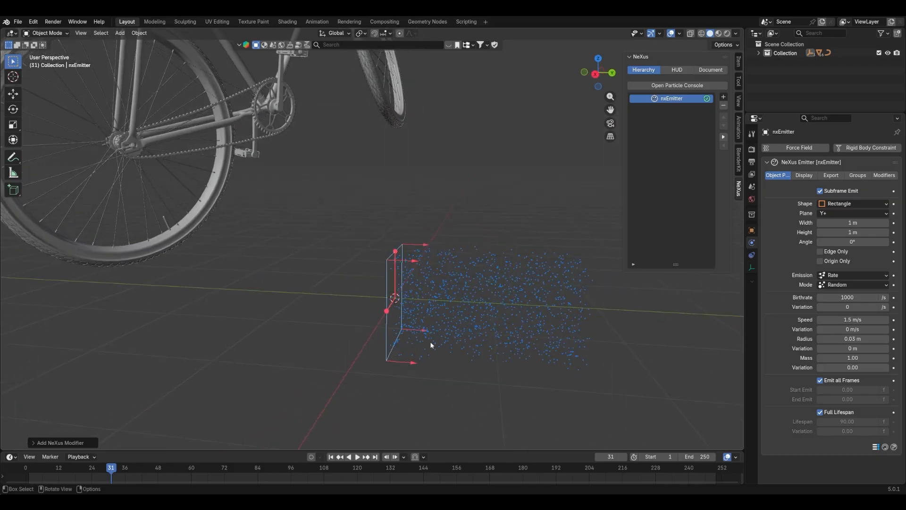
pyautogui.scroll(-5, 420, 313)
pyautogui.moveTo(425, 289); pyautogui.dragTo(401, 293, button='middle')
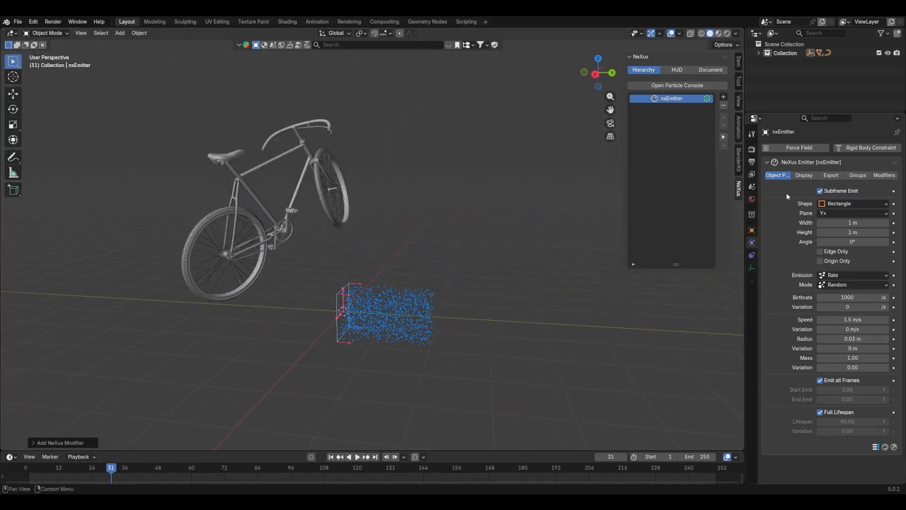
pyautogui.moveTo(519, 226); pyautogui.dragTo(500, 222, button='middle')
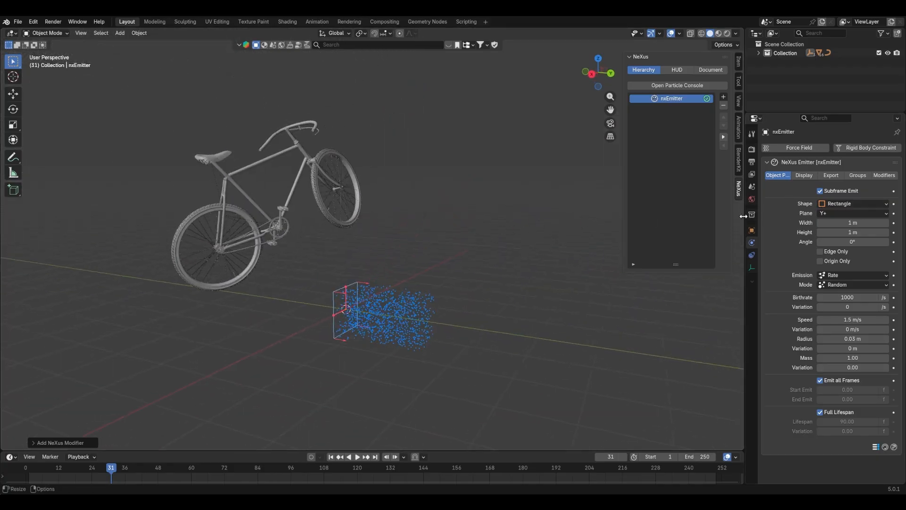
# - Set the emitter's shape to Object and assign the bicycle's front wheel, Front_Tire, as its source at frame 1
pyautogui.moveTo(743, 217); pyautogui.dragTo(694, 216)
pyautogui.click(807, 205)
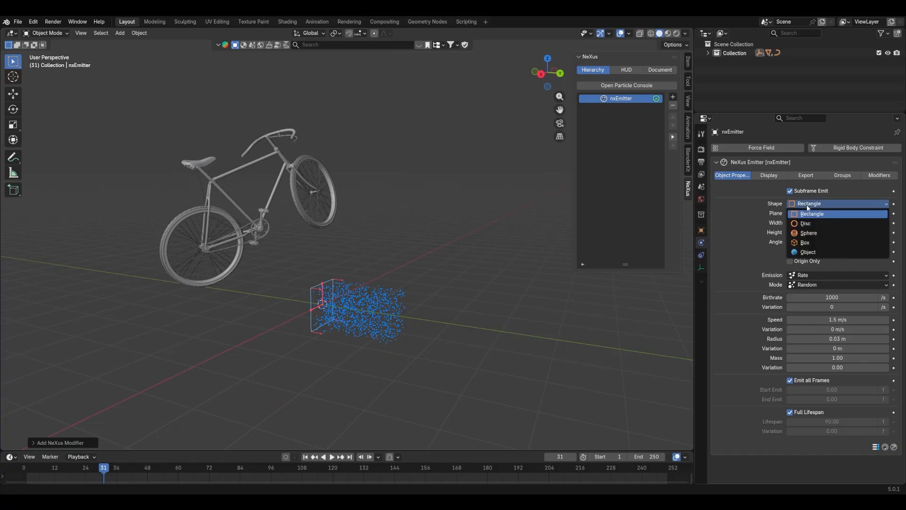
pyautogui.click(814, 253)
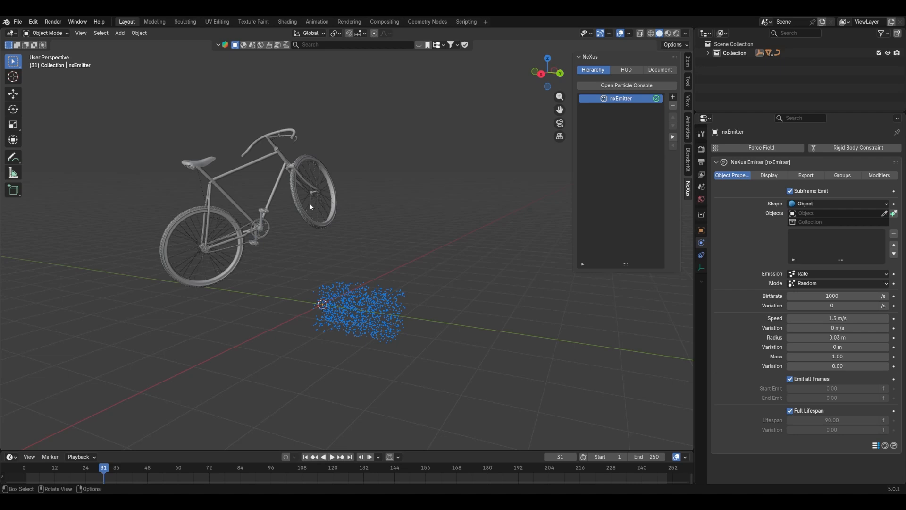
pyautogui.moveTo(312, 207)
pyautogui.mouseDown(button='middle')
pyautogui.moveTo(384, 200)
pyautogui.moveTo(324, 205)
pyautogui.mouseUp(button='middle')
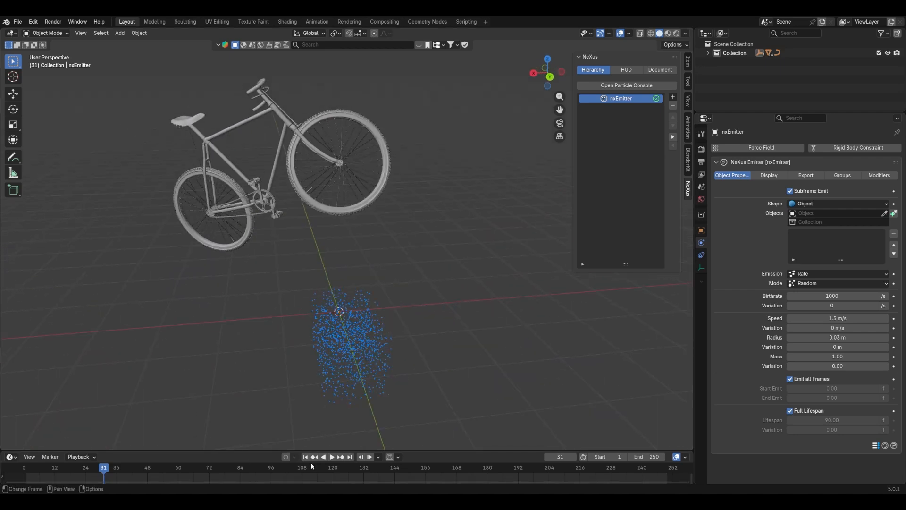
pyautogui.hotkey('shift', 'Left')
pyautogui.click(884, 214)
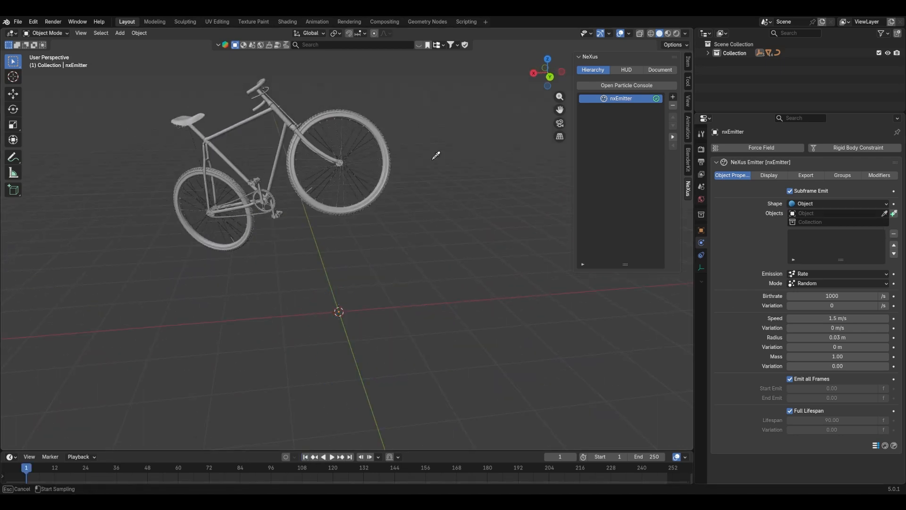
pyautogui.click(315, 119)
# - Play the simulation and examine from several angles how particles emit from the front wheel
pyautogui.scroll(5, 396, 211)
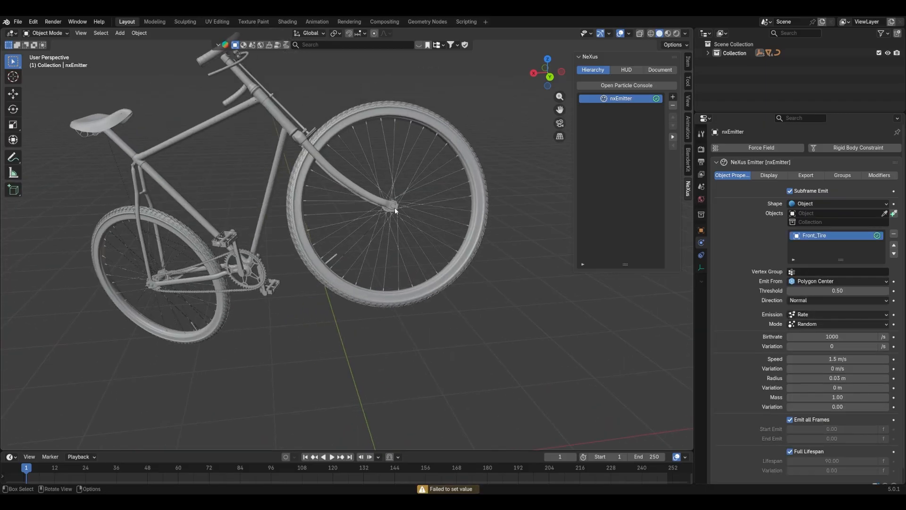
pyautogui.scroll(-4, 395, 211)
pyautogui.moveTo(395, 211); pyautogui.dragTo(418, 212, button='middle')
pyautogui.press('space')
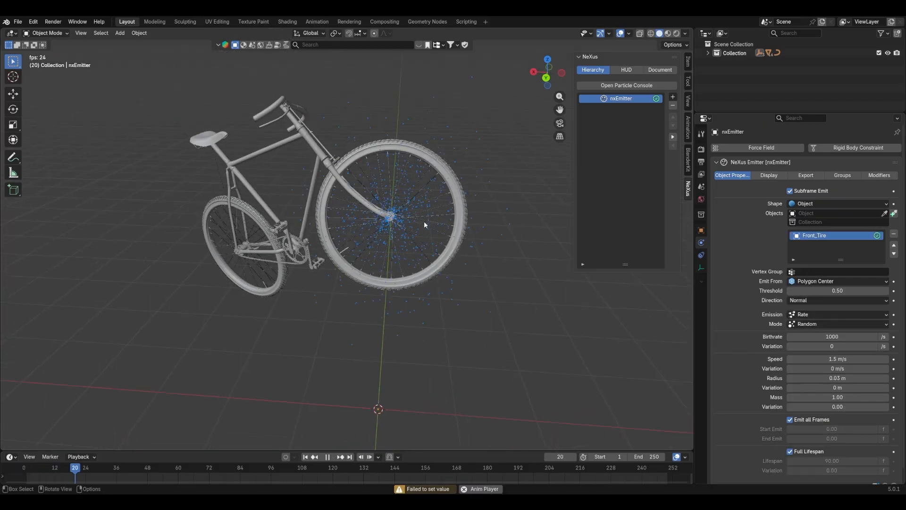
pyautogui.press('space')
pyautogui.moveTo(356, 231)
pyautogui.mouseDown(button='middle')
pyautogui.moveTo(430, 218)
pyautogui.moveTo(405, 217)
pyautogui.moveTo(376, 234)
pyautogui.moveTo(354, 225)
pyautogui.mouseUp(button='middle')
pyautogui.scroll(2, 384, 216)
pyautogui.scroll(-2, 355, 227)
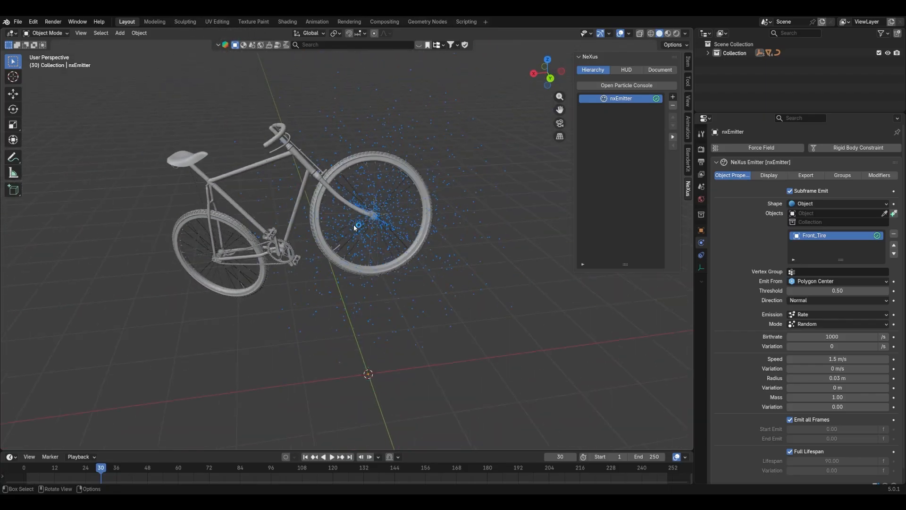
pyautogui.keyDown('shift'); pyautogui.moveTo(427, 221); pyautogui.dragTo(394, 254, button='middle'); pyautogui.keyUp('shift')
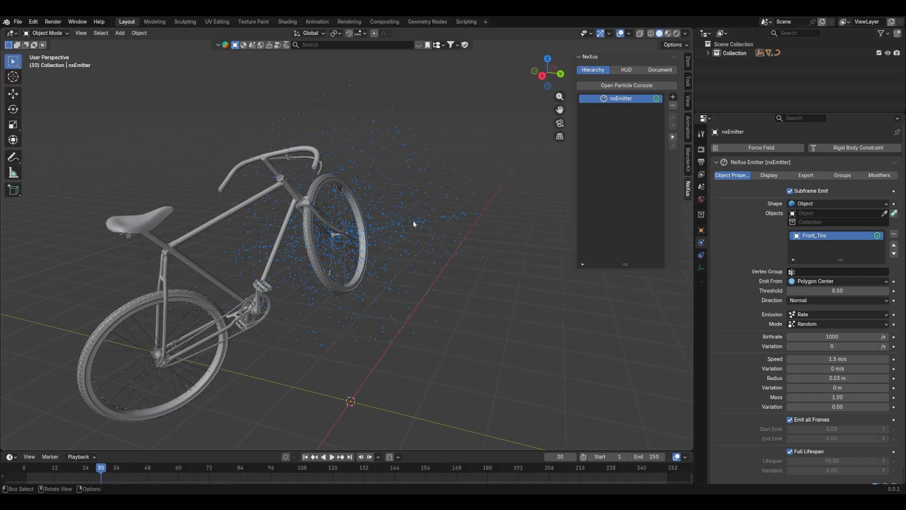
pyautogui.scroll(3, 414, 221)
pyautogui.moveTo(414, 221); pyautogui.dragTo(349, 229, button='middle')
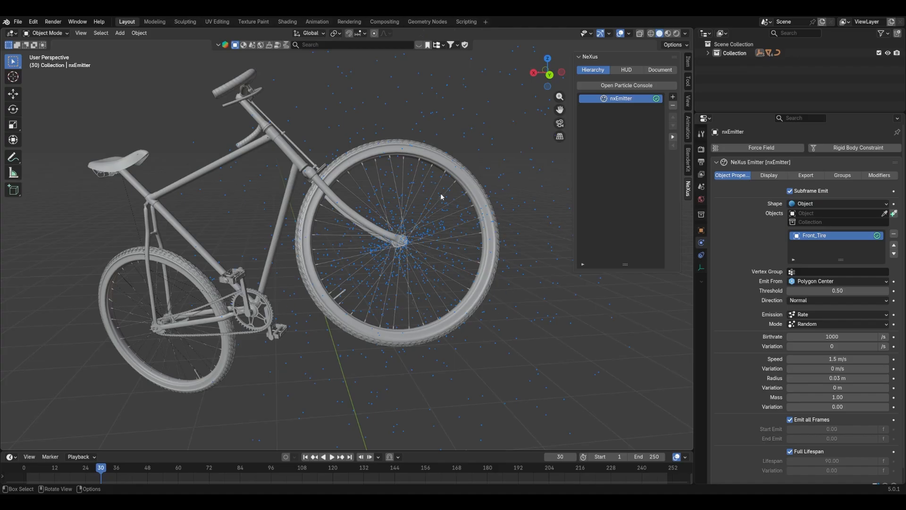
pyautogui.scroll(-3, 416, 254)
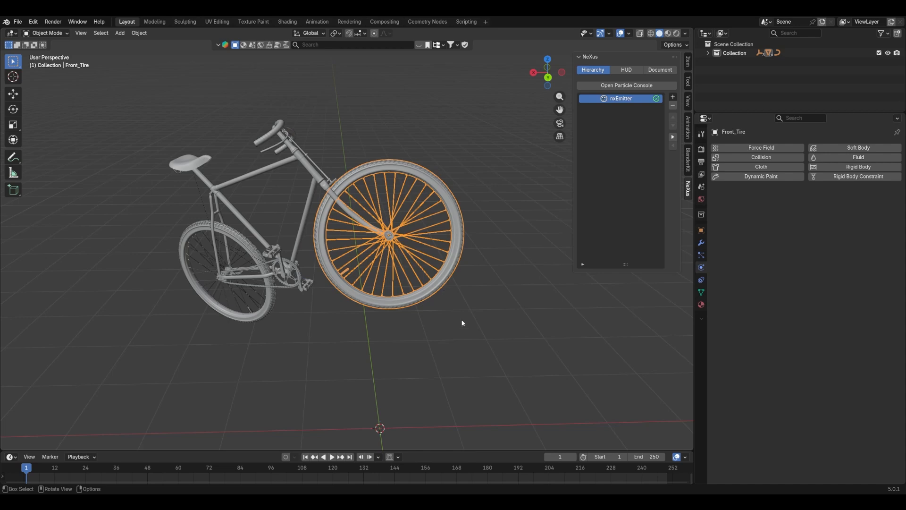
# - Duplicate the front wheel object, leaving the copy in its original position
pyautogui.keyDown('shift'); pyautogui.moveTo(463, 322); pyautogui.dragTo(436, 291, button='middle'); pyautogui.keyUp('shift')
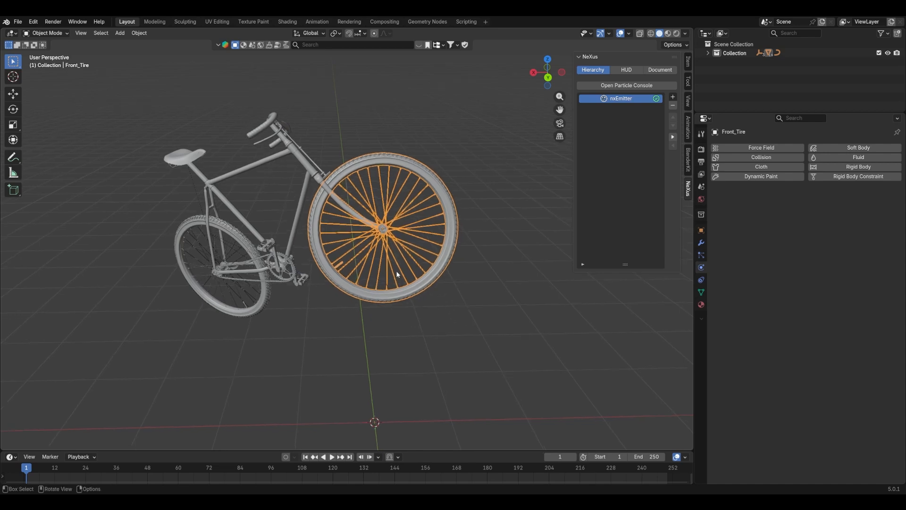
pyautogui.hotkey('shift', 'd')
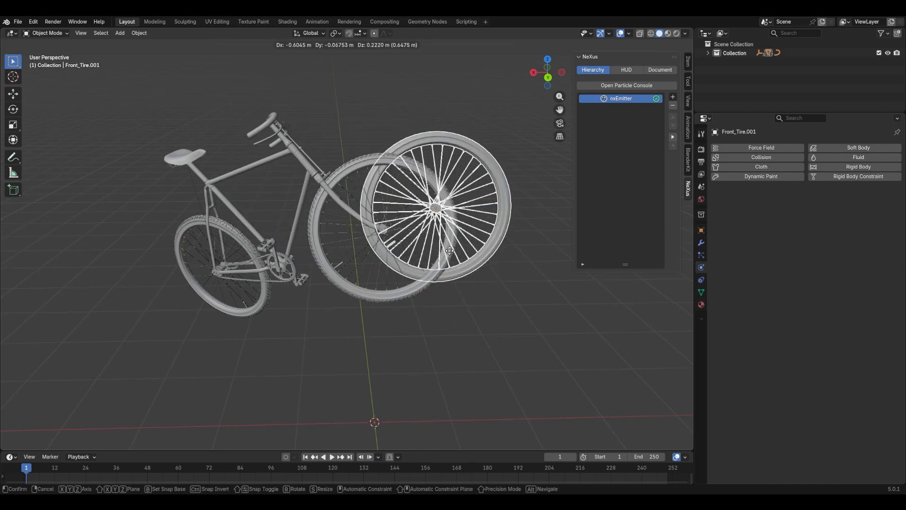
pyautogui.rightClick(400, 259)
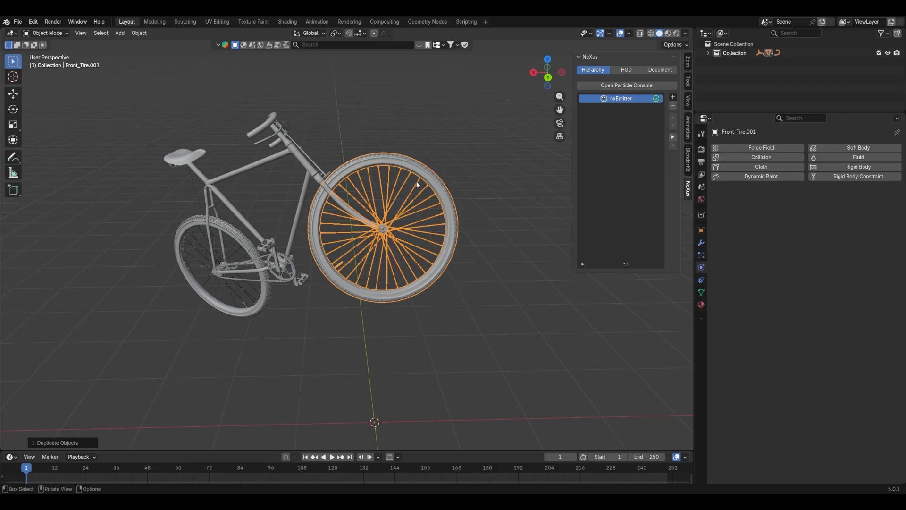
# - Delete the vertices of the spokes and hub from the duplicated front wheel, keeping only its outer tire ring
pyautogui.press('Tab')
pyautogui.click(458, 154)
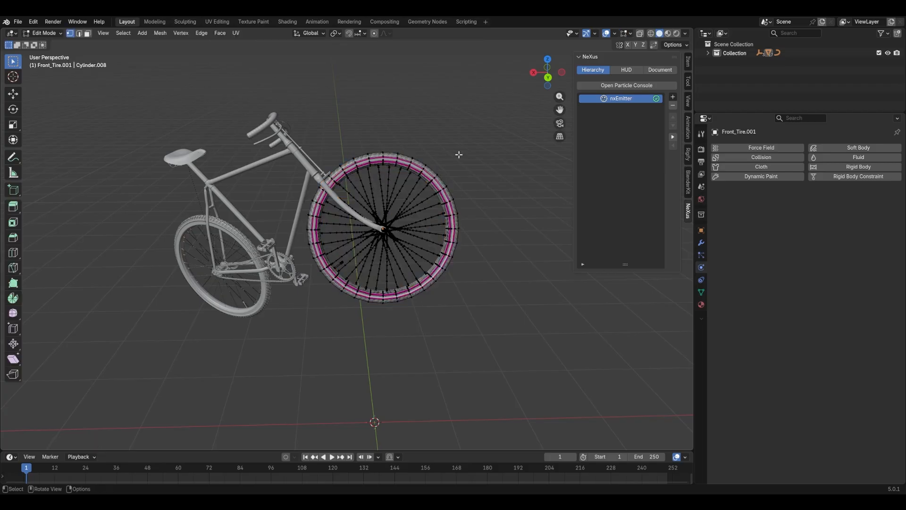
pyautogui.press('l')
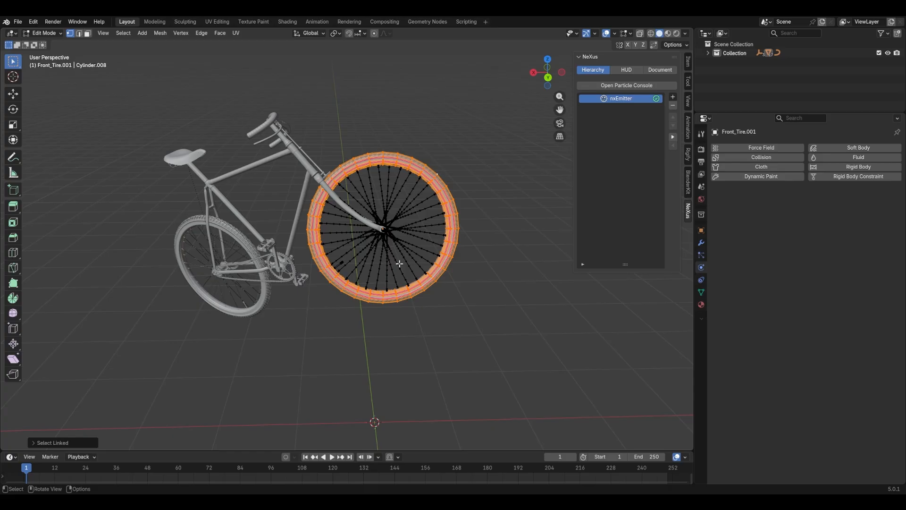
pyautogui.hotkey('ctrl', 'i')
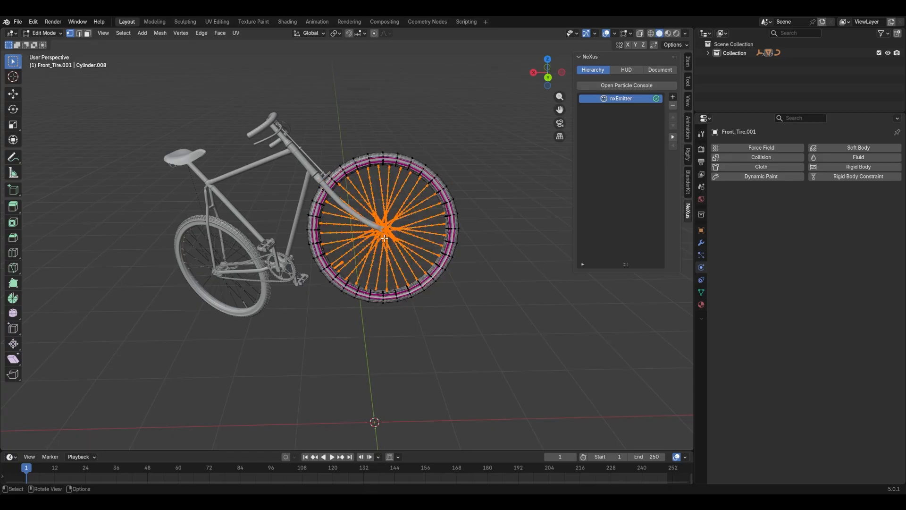
pyautogui.press('x')
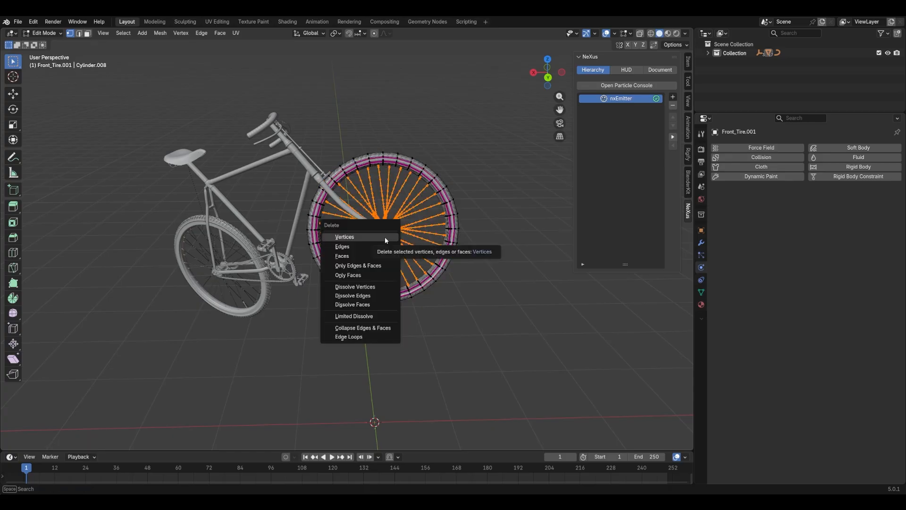
pyautogui.click(385, 236)
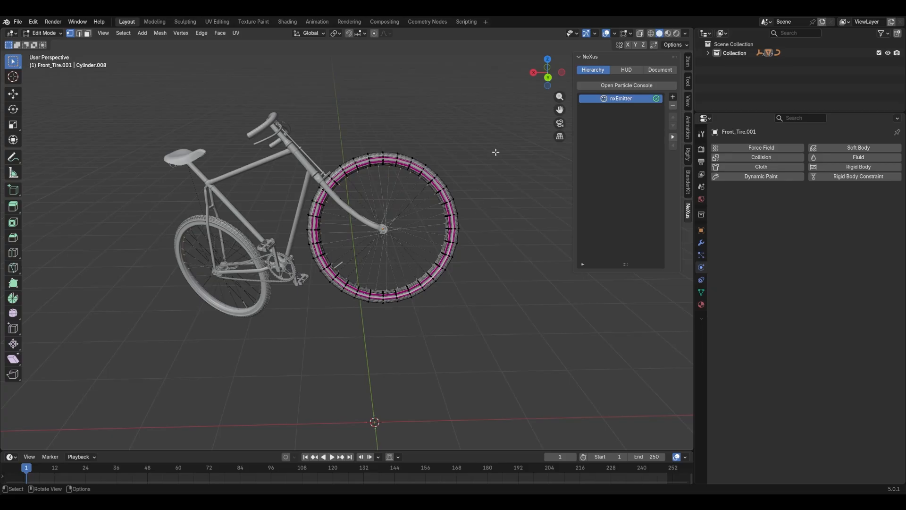
pyautogui.press('Tab')
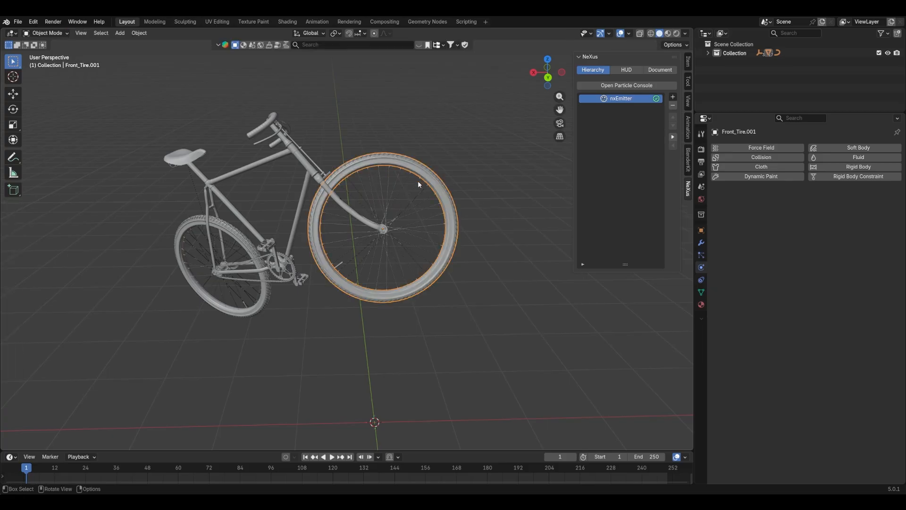
pyautogui.press('g')
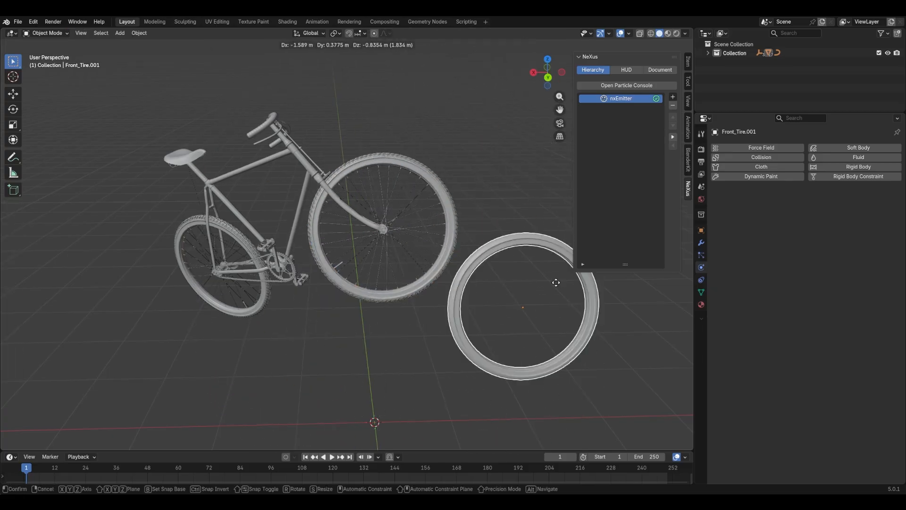
pyautogui.rightClick(442, 193)
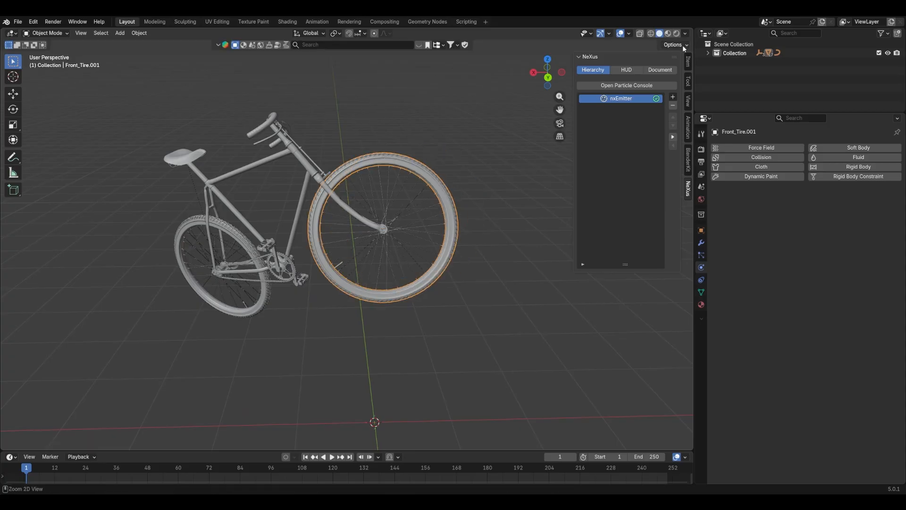
# - Move Front_Tire.001 out of the bicycle's collection hierarchy directly into the Scene Collection
pyautogui.click(708, 53)
pyautogui.click(725, 79)
pyautogui.scroll(-2, 735, 75)
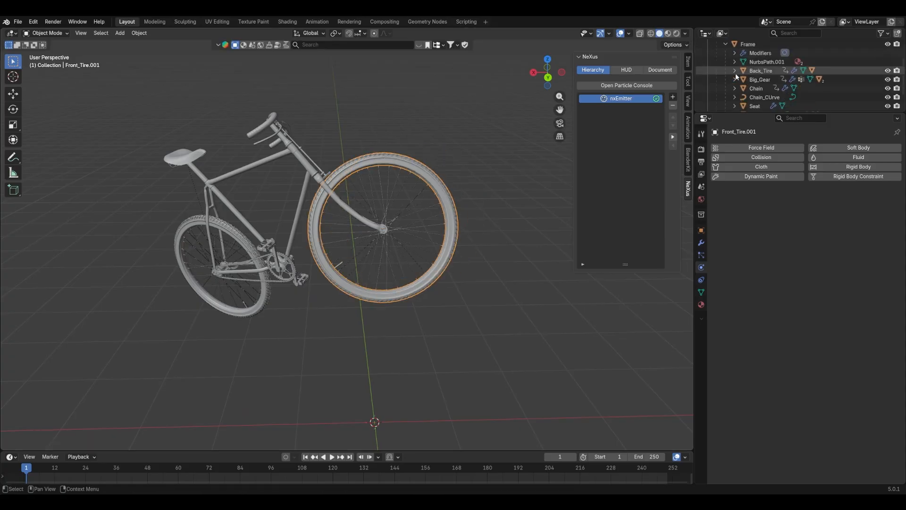
pyautogui.scroll(-4, 736, 72)
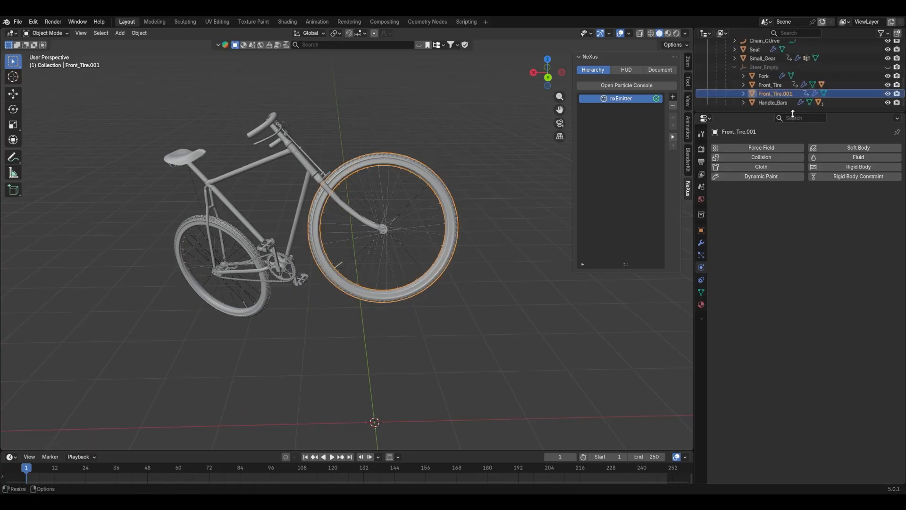
pyautogui.moveTo(793, 113); pyautogui.dragTo(793, 228)
pyautogui.moveTo(776, 186); pyautogui.dragTo(739, 46)
pyautogui.click(708, 53)
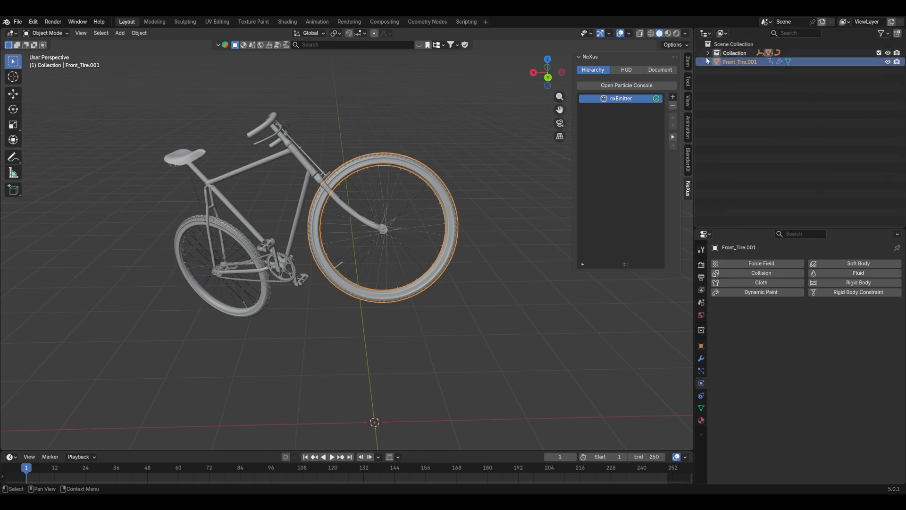
# - Create a new collection directly under the Scene Collection and name it Sim
pyautogui.click(790, 45)
pyautogui.click(898, 33)
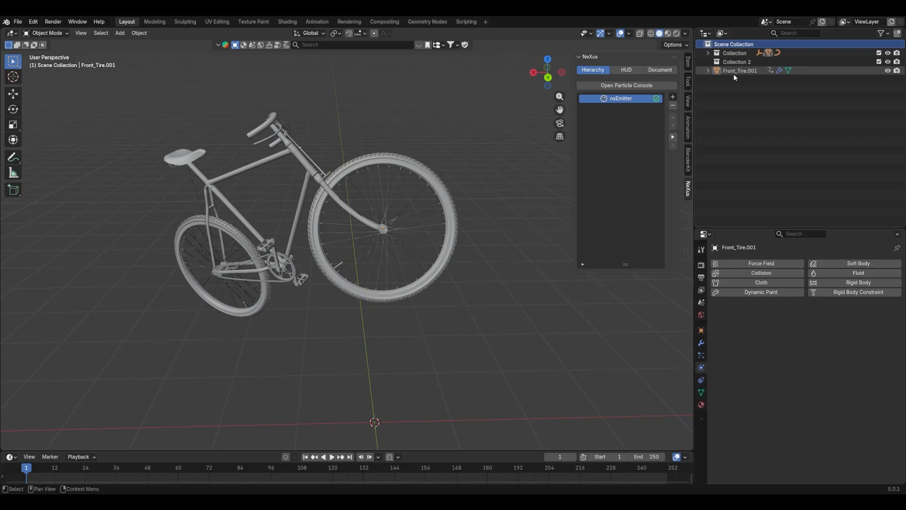
pyautogui.doubleClick(737, 61)
pyautogui.write('S')
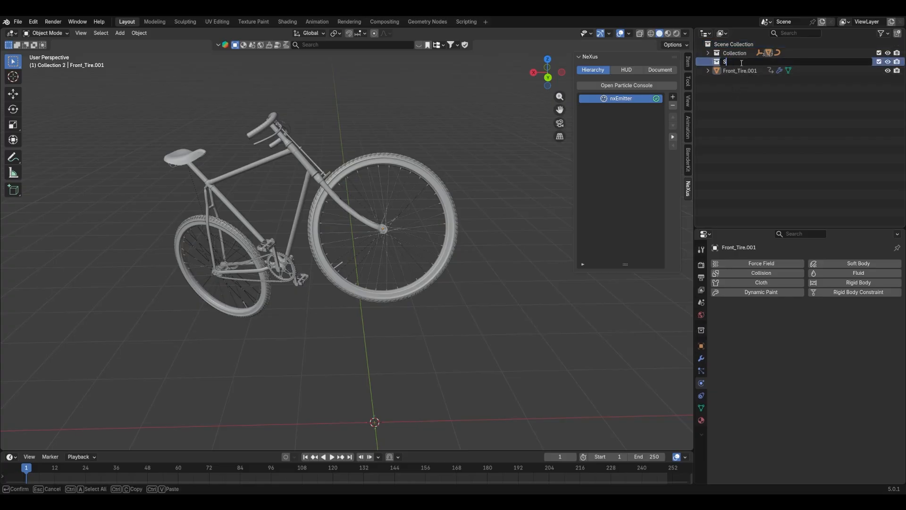
pyautogui.write('im')
pyautogui.press('Return')
# - Move Front_Tire.001 into the Sim collection and rename it Emisson_Shape
pyautogui.moveTo(740, 71); pyautogui.dragTo(742, 67)
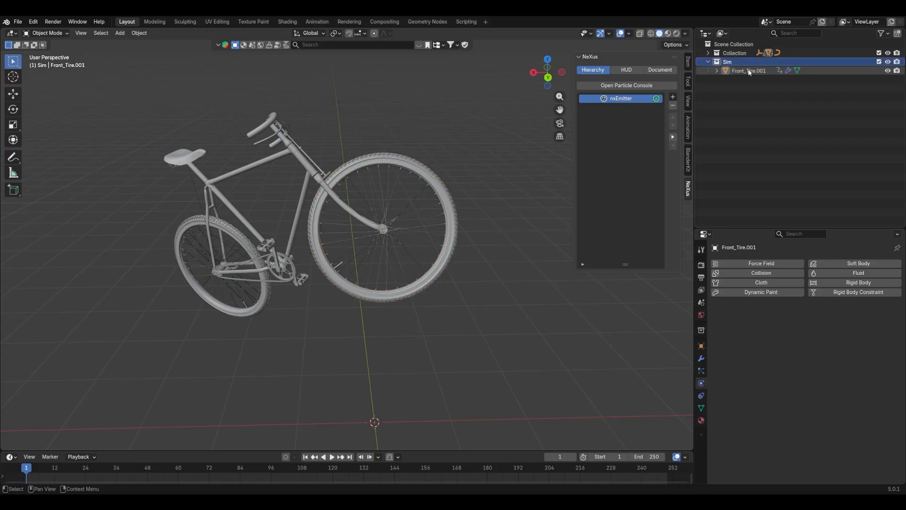
pyautogui.doubleClick(750, 71)
pyautogui.write('Emissor_Shape')
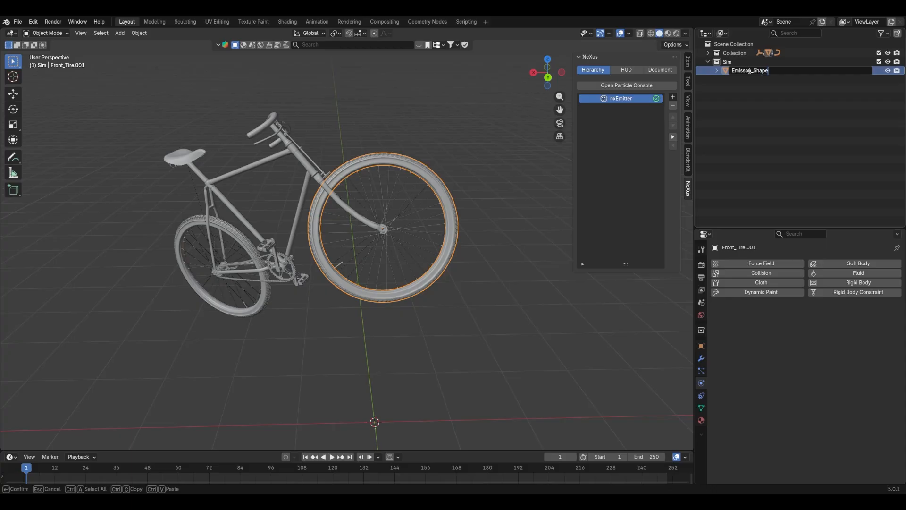
pyautogui.press('Return')
# - Move the nxEmitter object from the bicycle's collection into the Sim collection
pyautogui.click(708, 52)
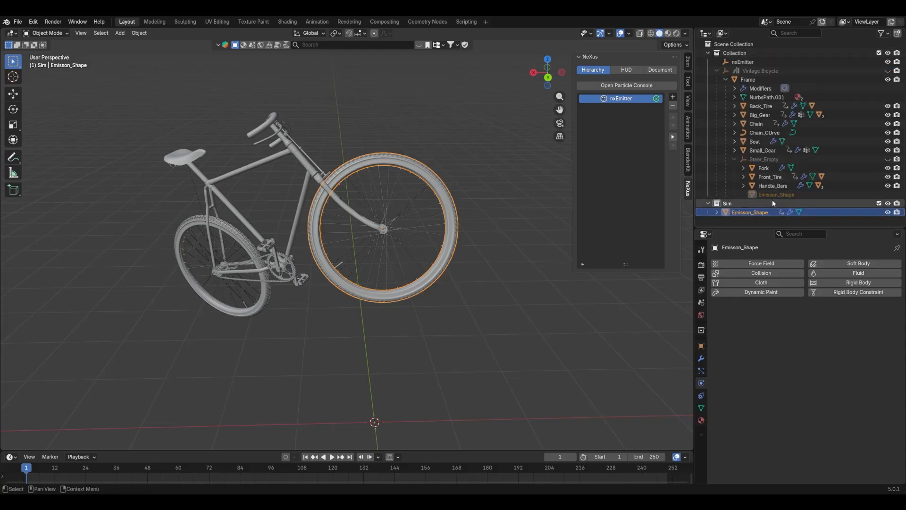
pyautogui.click(736, 62)
pyautogui.click(717, 71)
pyautogui.moveTo(748, 62); pyautogui.dragTo(737, 80)
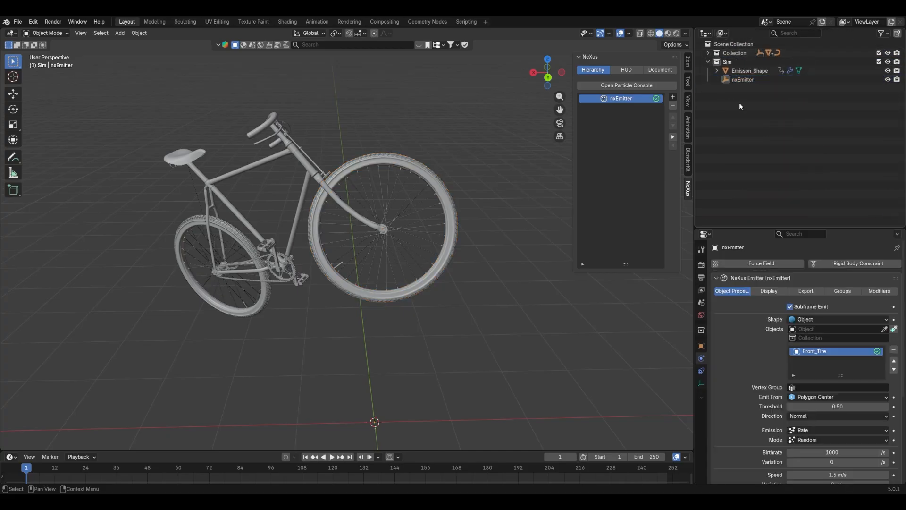
# - Replace Front_Tire with Emisson_Shape as the source object of the NeXus emitter
pyautogui.click(619, 98)
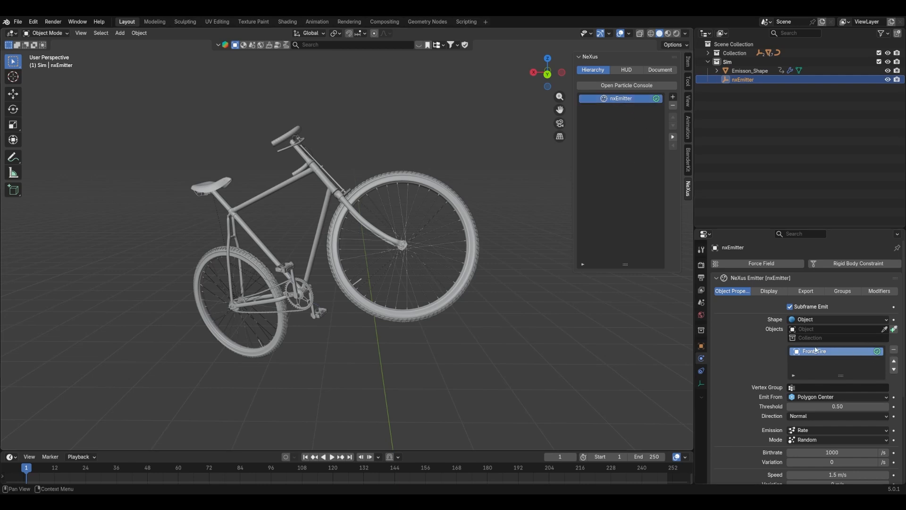
pyautogui.click(893, 349)
pyautogui.click(885, 329)
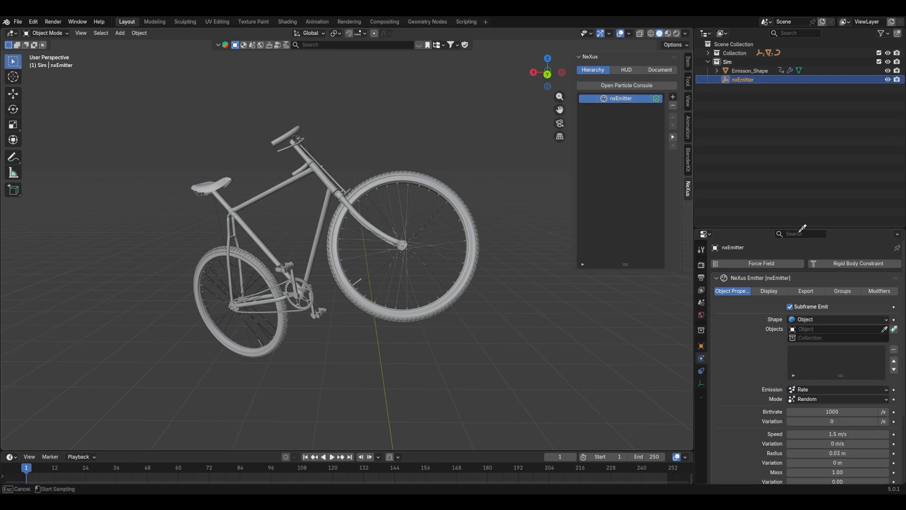
pyautogui.click(749, 70)
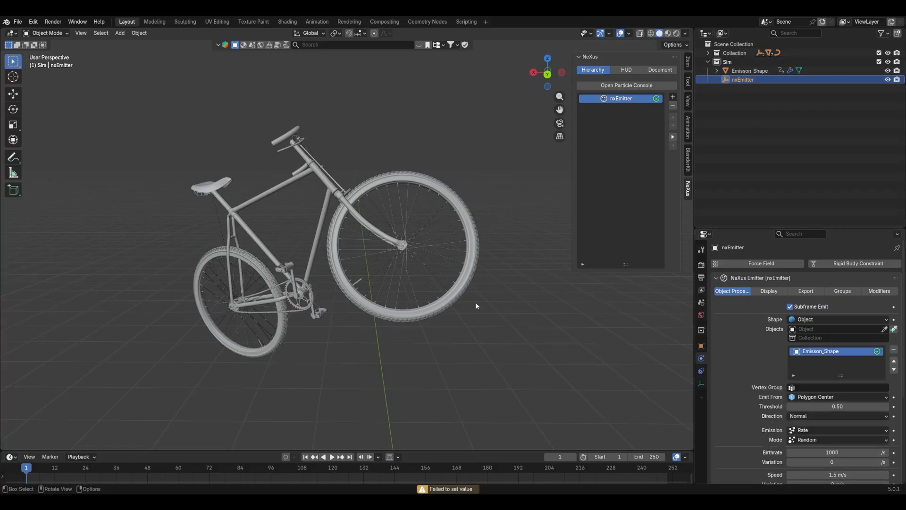
# - Hide the bicycle's collection in the viewport, leaving the Sim collection visible
pyautogui.click(888, 53)
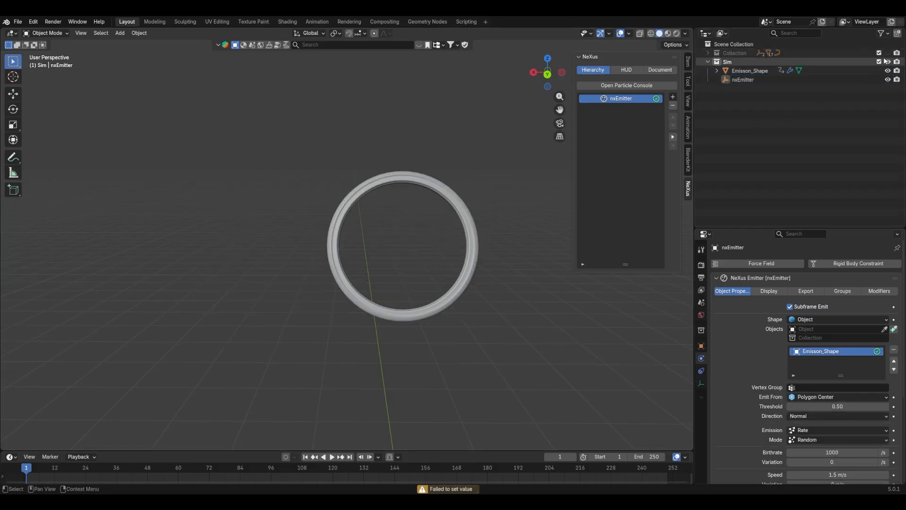
pyautogui.click(888, 54)
pyautogui.click(887, 54)
# - Play the simulation from the first frame several times and examine from different angles how particles leave the tire ring
pyautogui.moveTo(448, 264); pyautogui.dragTo(410, 295, button='middle')
pyautogui.press('space')
pyautogui.scroll(3, 381, 267)
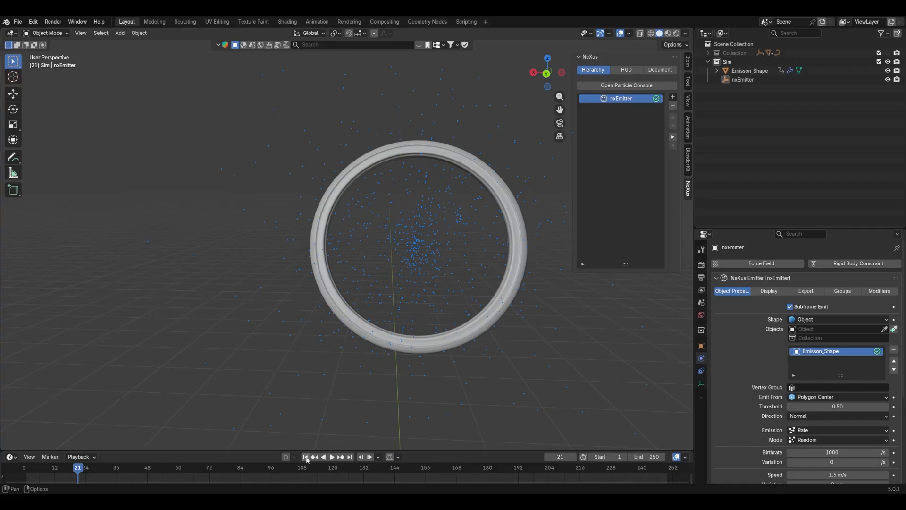
pyautogui.hotkey('shift', 'Left')
pyautogui.press('space')
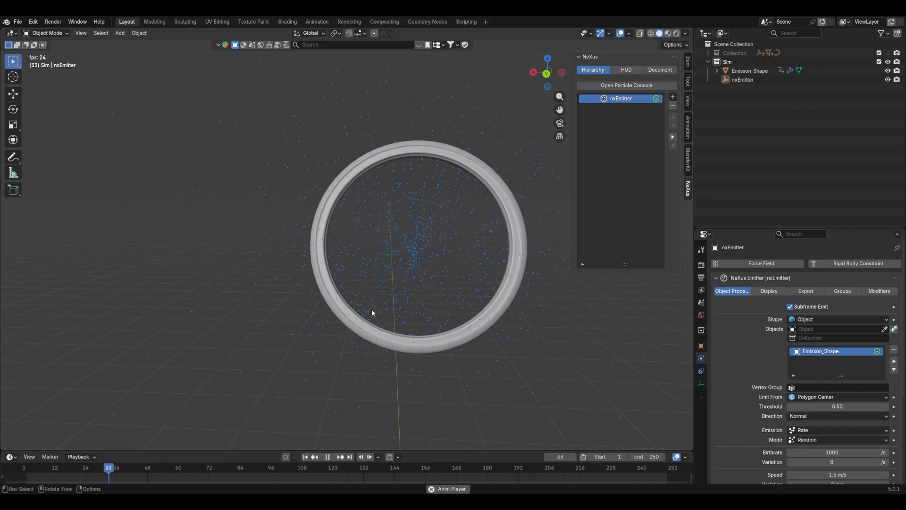
pyautogui.press('space')
pyautogui.click(305, 457)
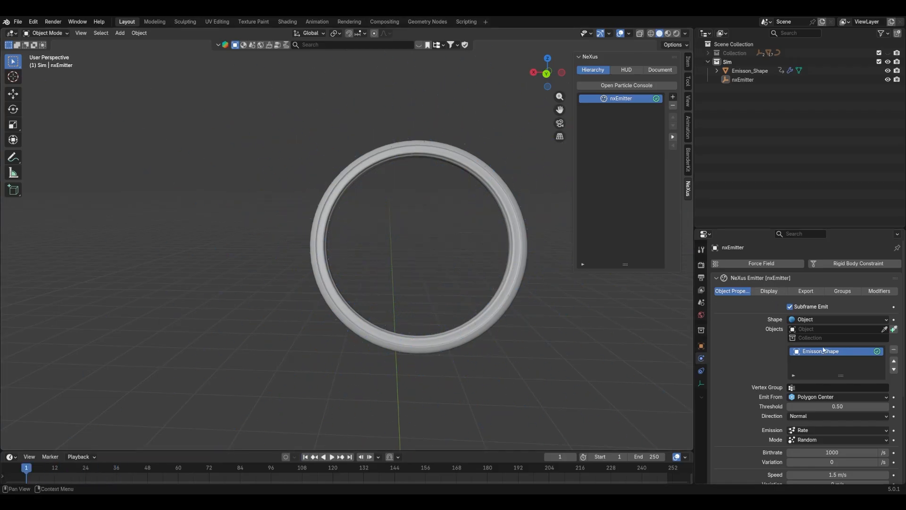
pyautogui.scroll(-2, 722, 299)
pyautogui.press('space')
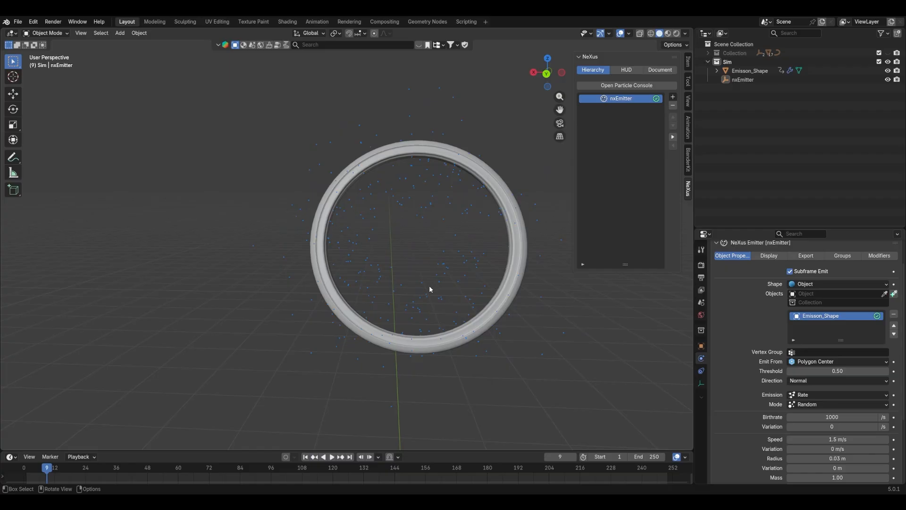
pyautogui.moveTo(429, 286); pyautogui.dragTo(445, 303, button='middle')
pyautogui.press('space')
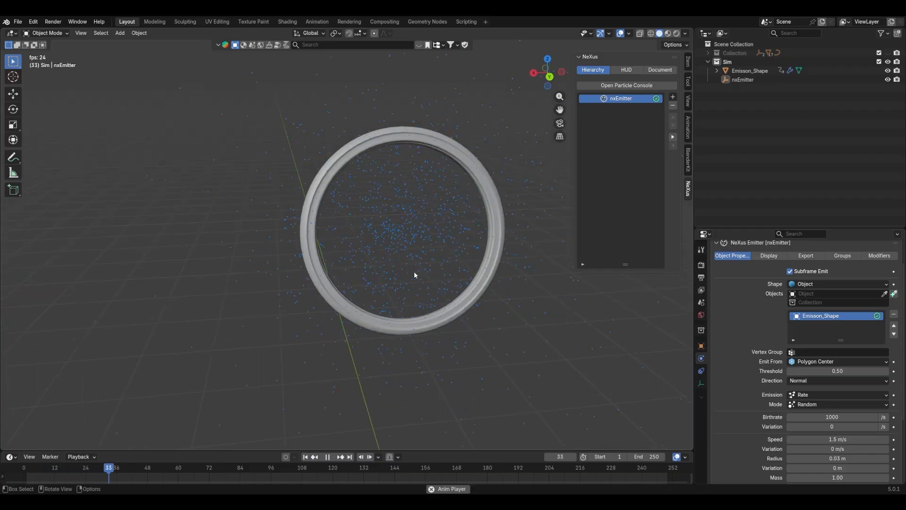
pyautogui.press('space')
pyautogui.moveTo(396, 260); pyautogui.dragTo(340, 227, button='middle')
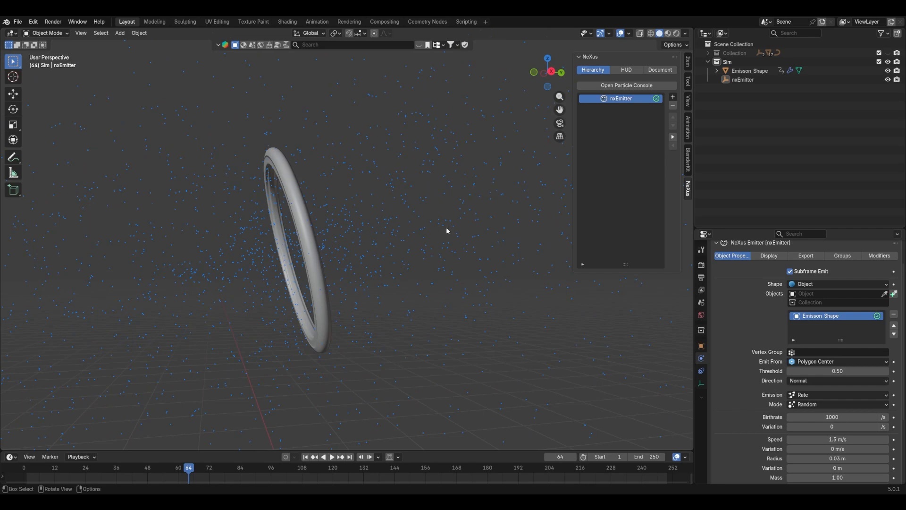
pyautogui.moveTo(448, 230); pyautogui.dragTo(340, 249, button='middle')
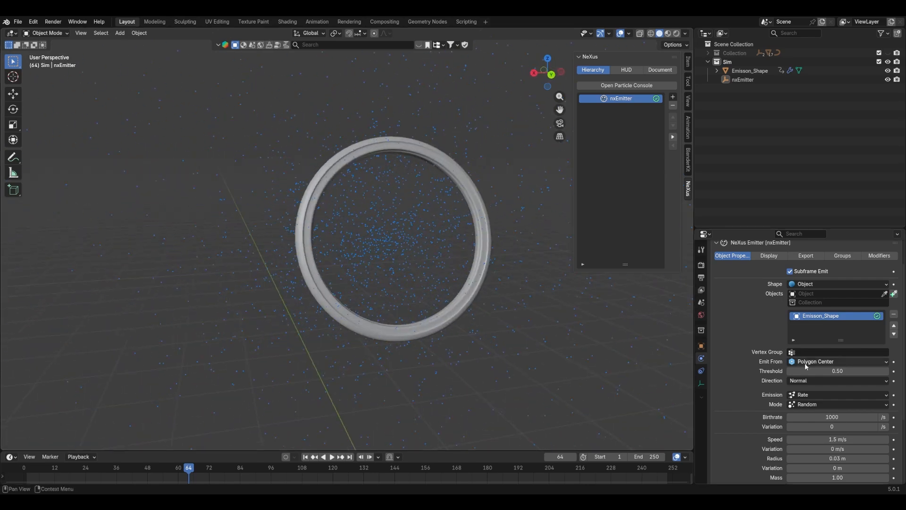
# - Set the emitter to emit from Polygon Area, test the playback and return to the first frame
pyautogui.click(819, 362)
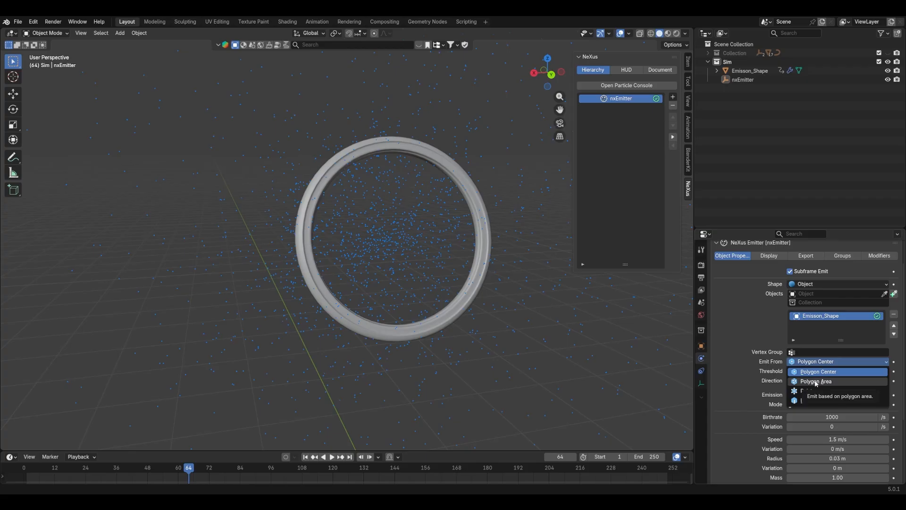
pyautogui.click(816, 381)
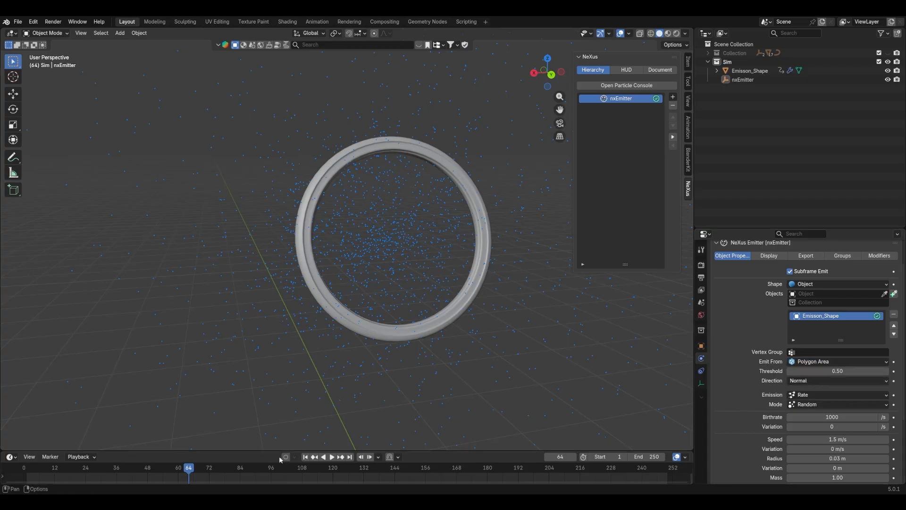
pyautogui.click(306, 457)
pyautogui.press('space')
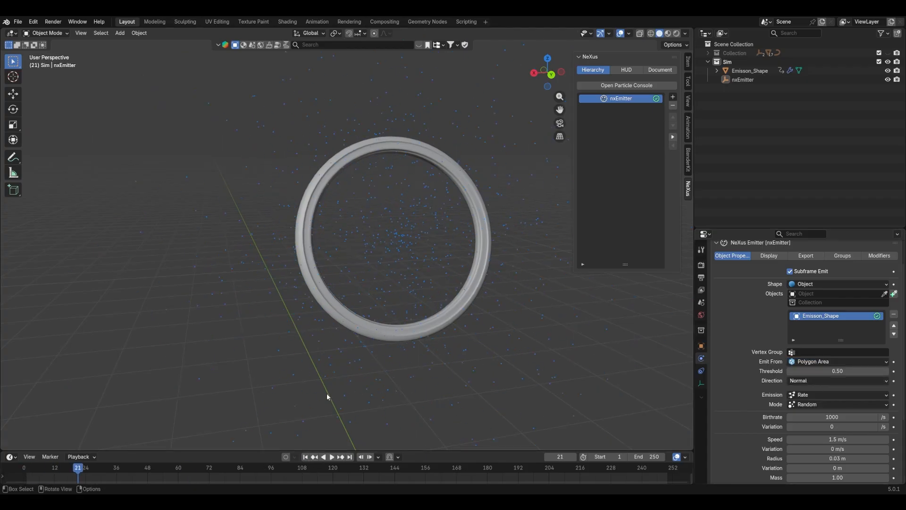
pyautogui.click(305, 457)
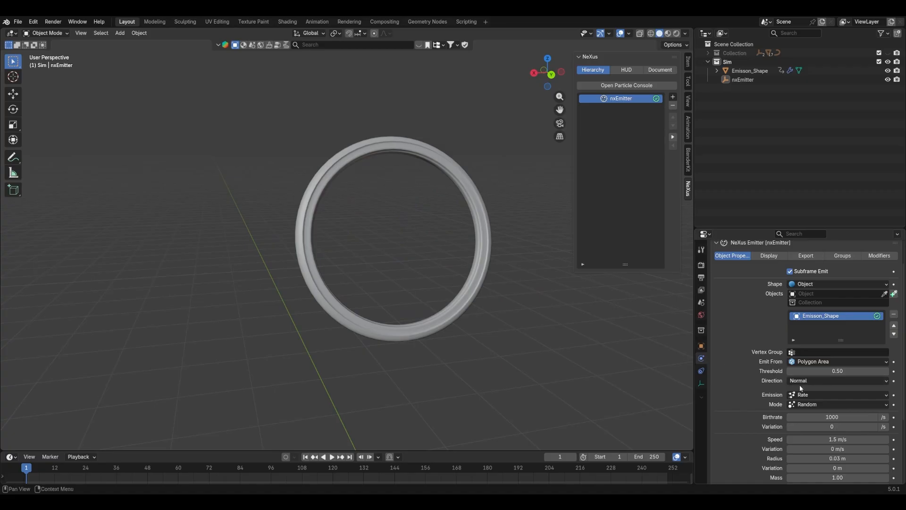
# - Change the emitter's emission type to Shot, test the playback and return to the first frame
pyautogui.scroll(-3, 799, 384)
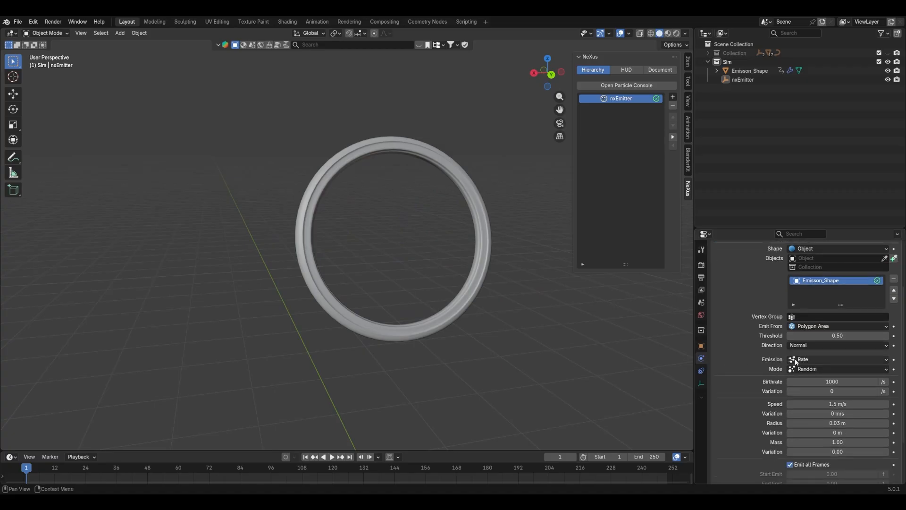
pyautogui.click(807, 361)
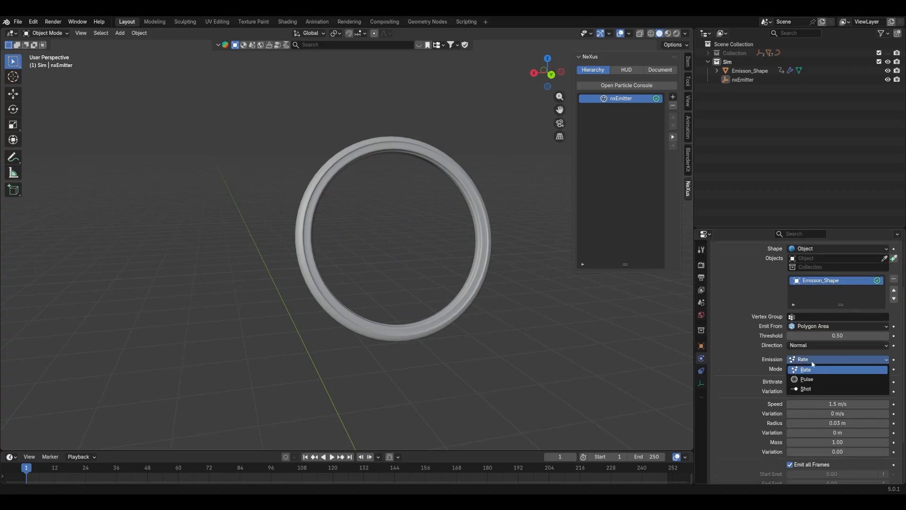
pyautogui.click(813, 389)
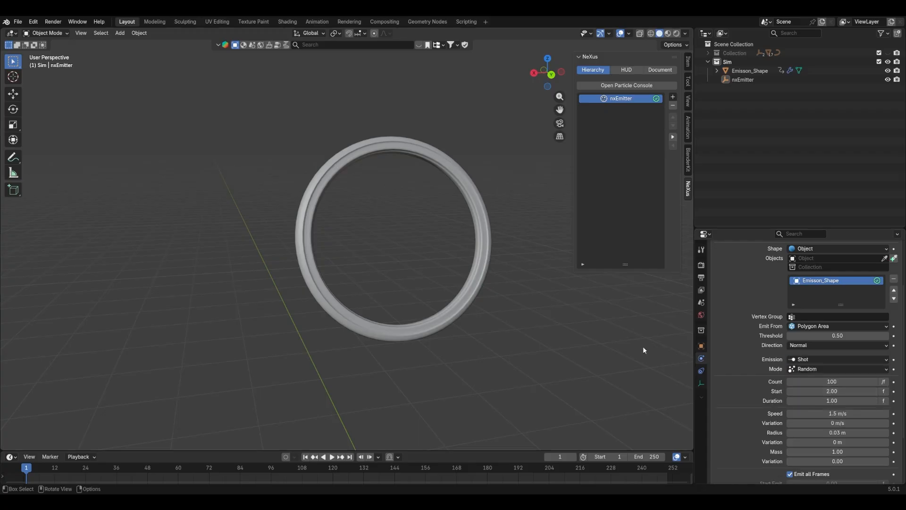
pyautogui.press('space')
pyautogui.scroll(-3, 429, 260)
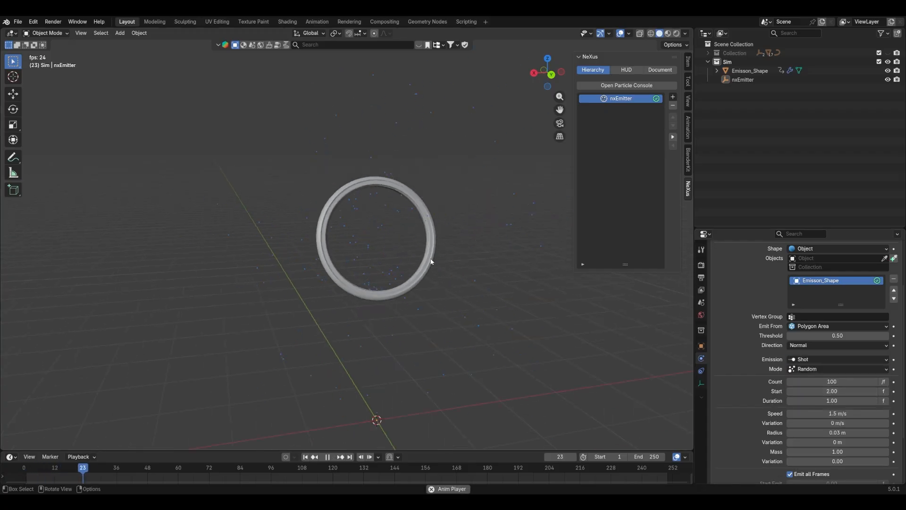
pyautogui.press('space')
pyautogui.hotkey('shift', 'Left')
pyautogui.scroll(3, 364, 275)
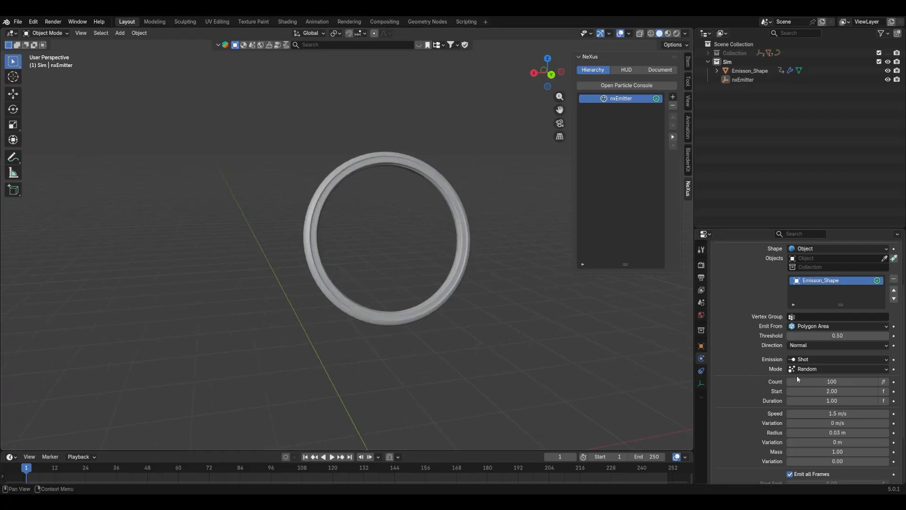
# - Set the shot emission's duration to 2 frames and its particle count to 50000
pyautogui.click(840, 401)
pyautogui.press('Return')
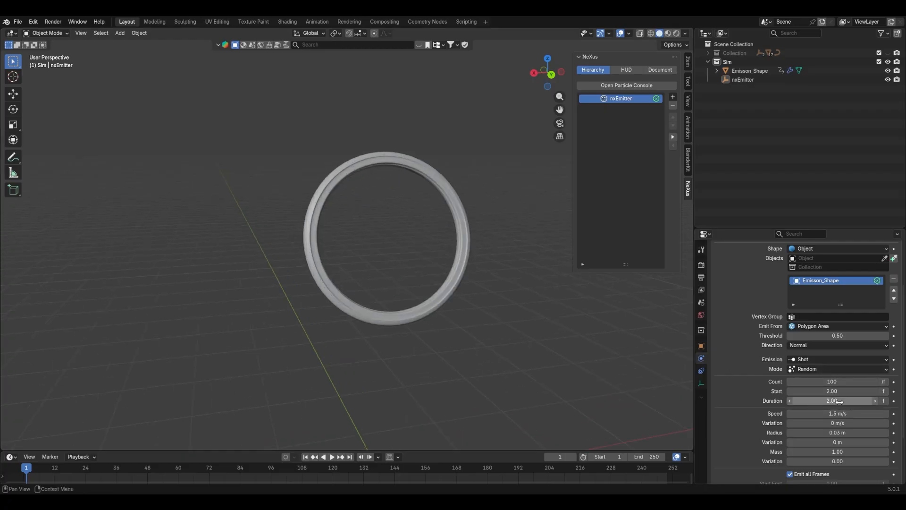
pyautogui.click(833, 382)
pyautogui.click(834, 383)
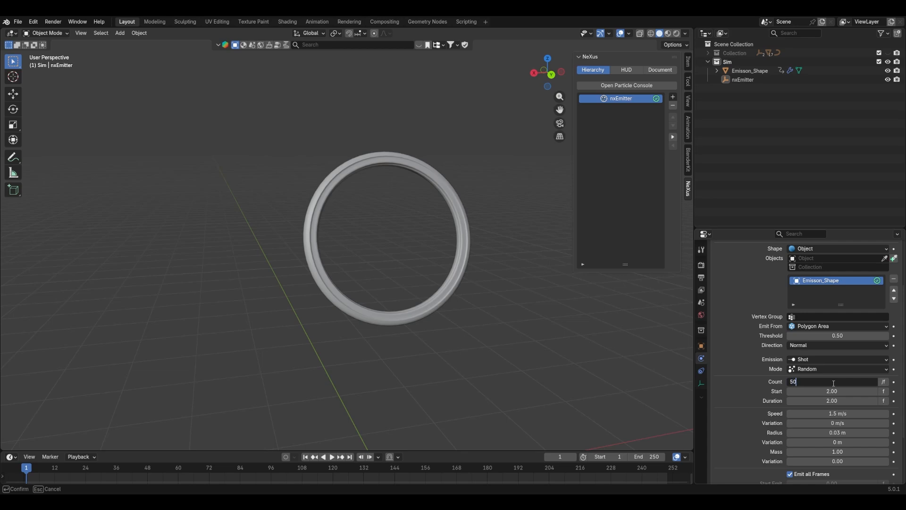
pyautogui.write('00')
pyautogui.press('Return')
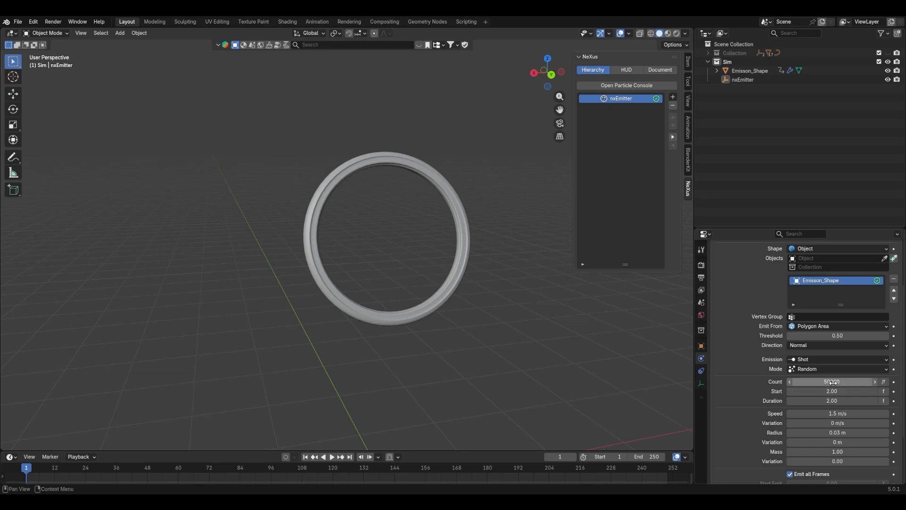
# - Play the shot emission and examine the particle distribution around the tire ring, finishing back at the first frame
pyautogui.press('space')
pyautogui.moveTo(424, 285); pyautogui.dragTo(404, 279, button='middle')
pyautogui.click(304, 457)
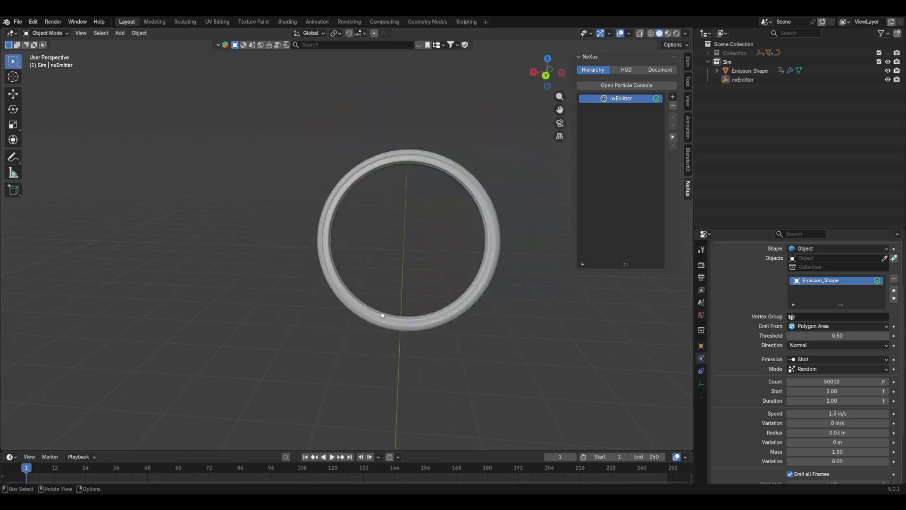
pyautogui.moveTo(406, 236); pyautogui.dragTo(387, 217, button='middle')
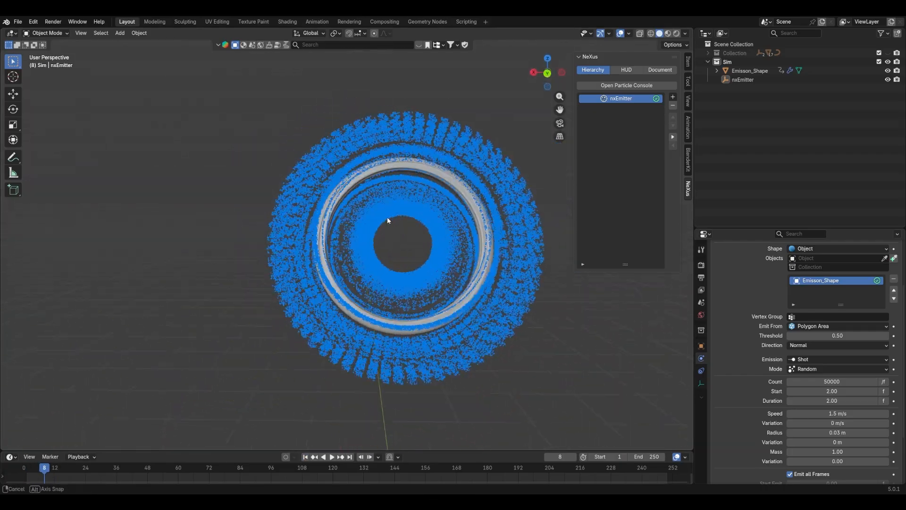
pyautogui.scroll(3, 394, 229)
pyautogui.scroll(-2, 395, 230)
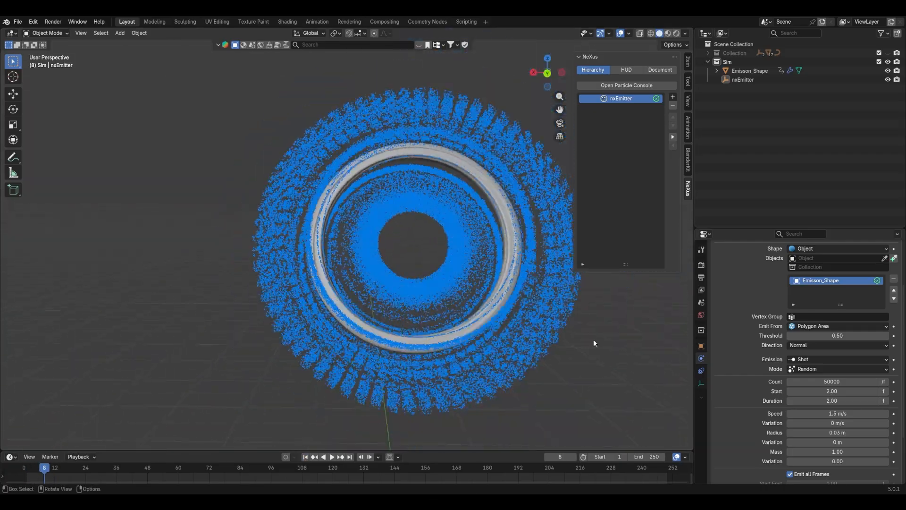
pyautogui.click(304, 457)
# - Set the particle emission speed to 0.1 m/s and play the simulation to check the slower spread
pyautogui.click(826, 413)
pyautogui.press('BackSpace')
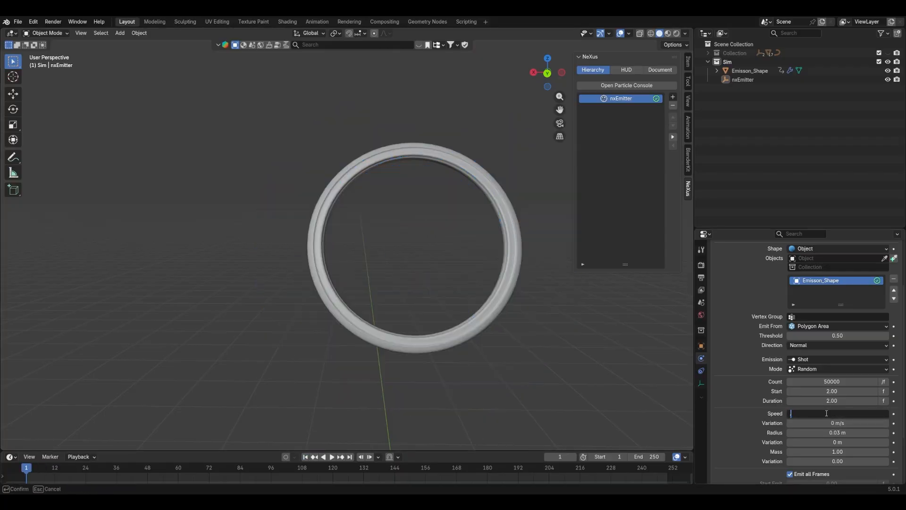
pyautogui.write('.1')
pyautogui.press('Return')
pyautogui.press('space')
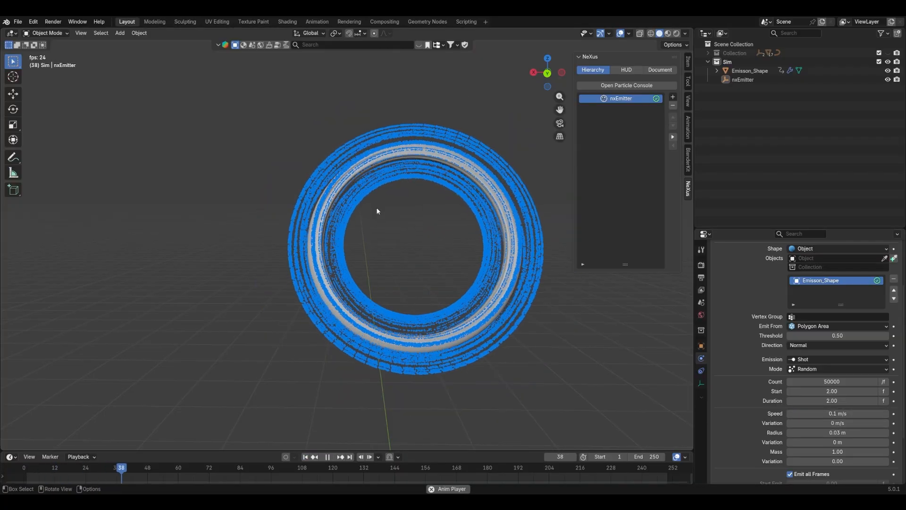
pyautogui.press('space')
pyautogui.moveTo(394, 245); pyautogui.dragTo(473, 270, button='middle')
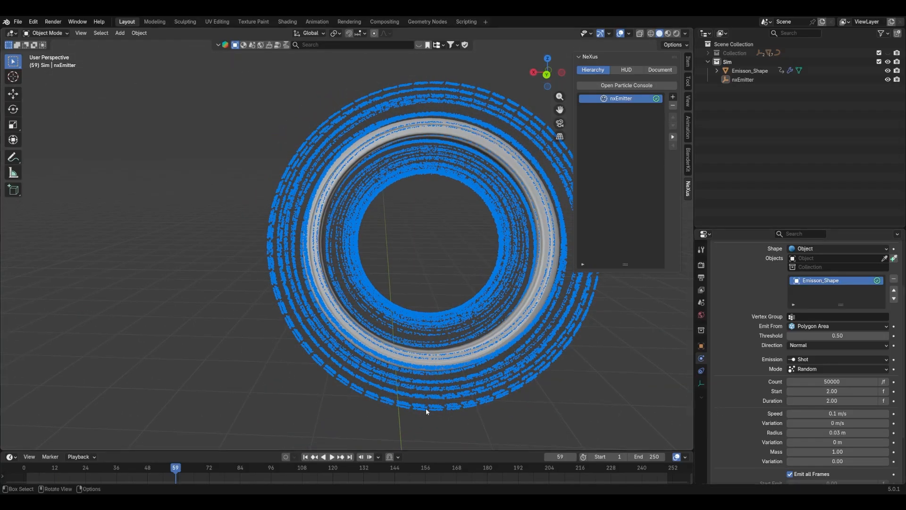
# - Replay the particle emission from the first frame several times and examine how the particles spread around the tire
pyautogui.click(306, 457)
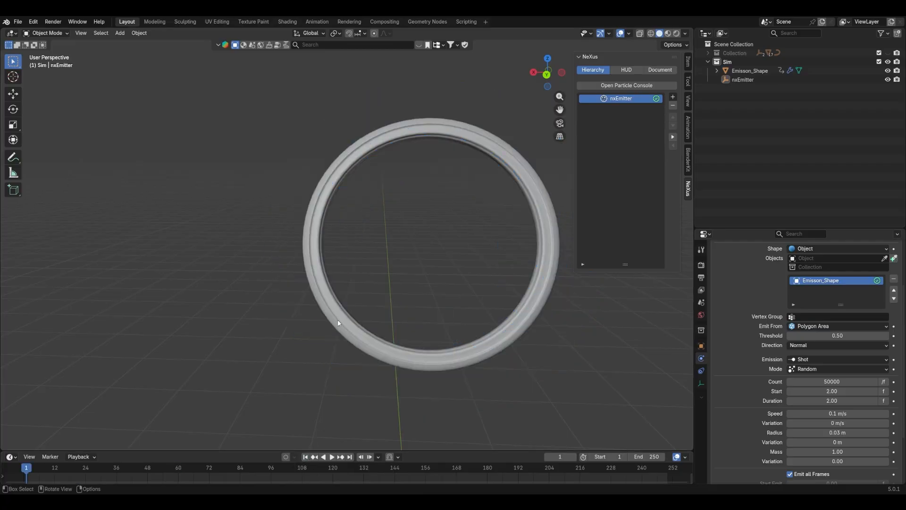
pyautogui.press('space')
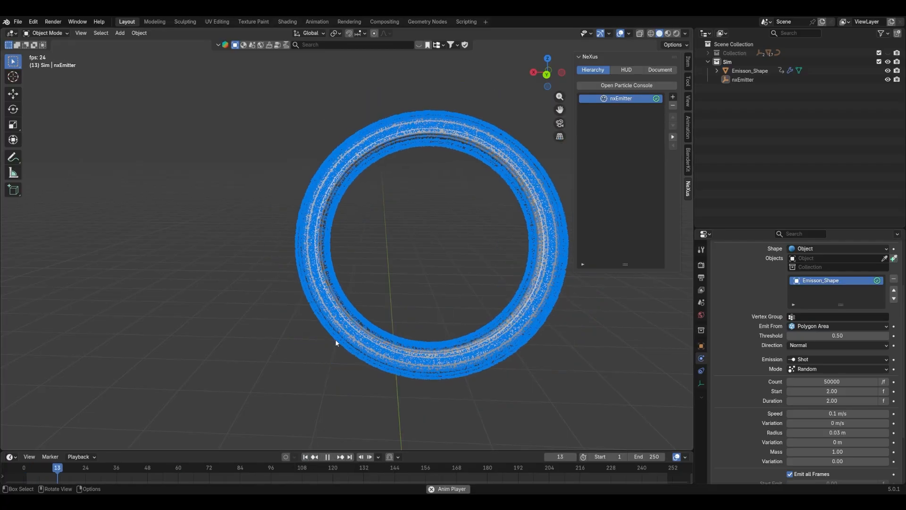
pyautogui.click(306, 457)
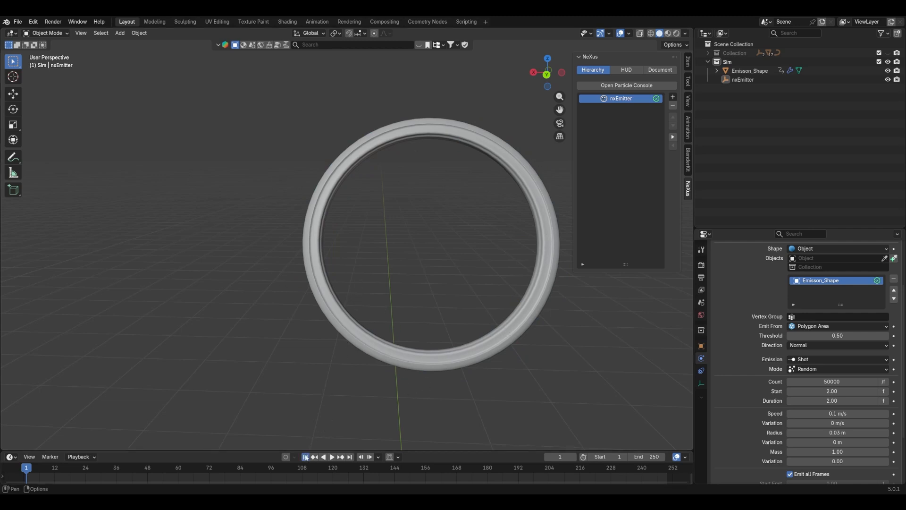
pyautogui.press('space')
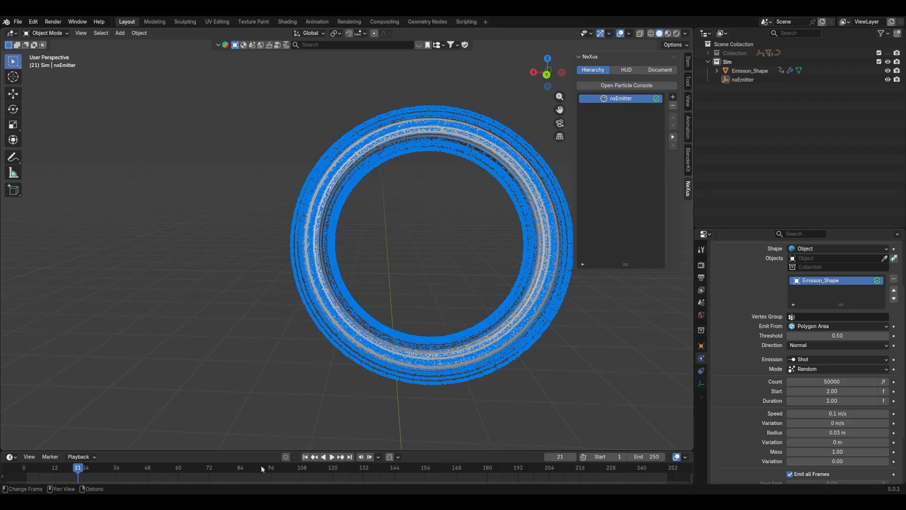
pyautogui.click(305, 457)
pyautogui.press('space')
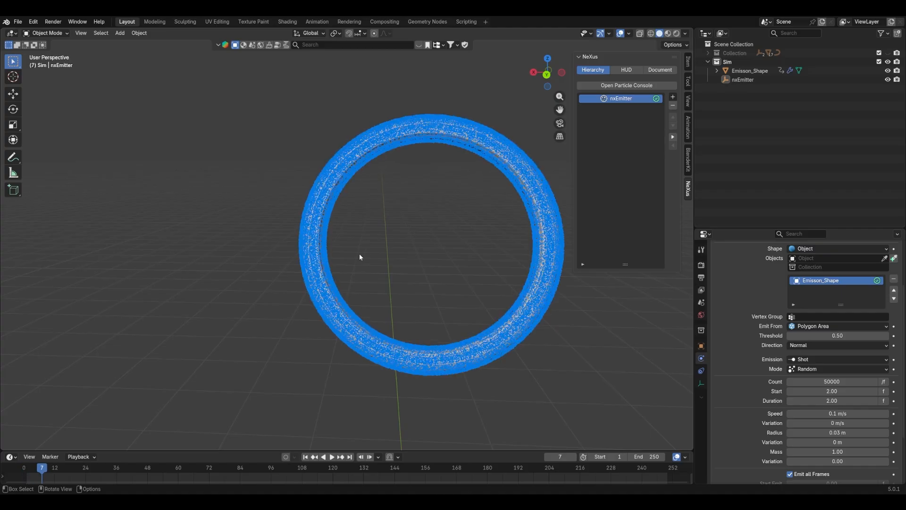
pyautogui.moveTo(359, 254); pyautogui.dragTo(509, 154, button='middle')
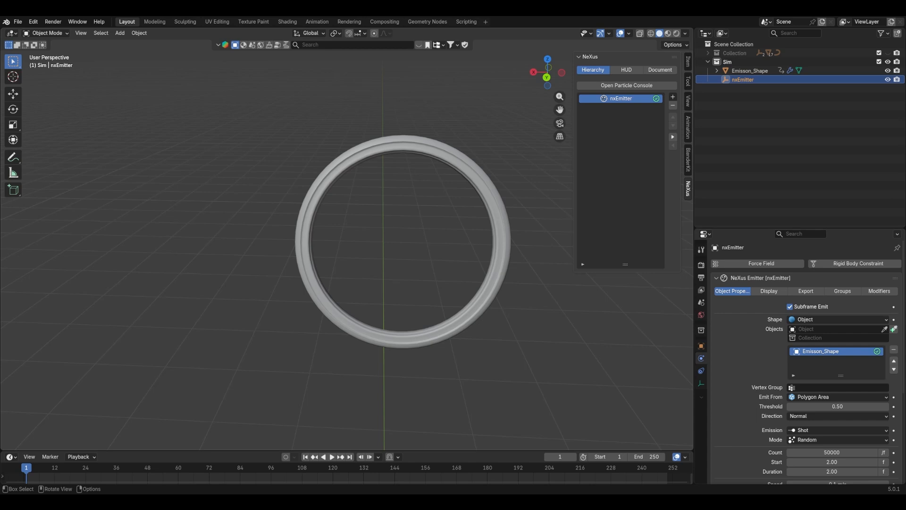
# - Add a vertex group to Emisson_Shape and assign all of its vertices to it with a weight of 1.000
pyautogui.click(493, 289)
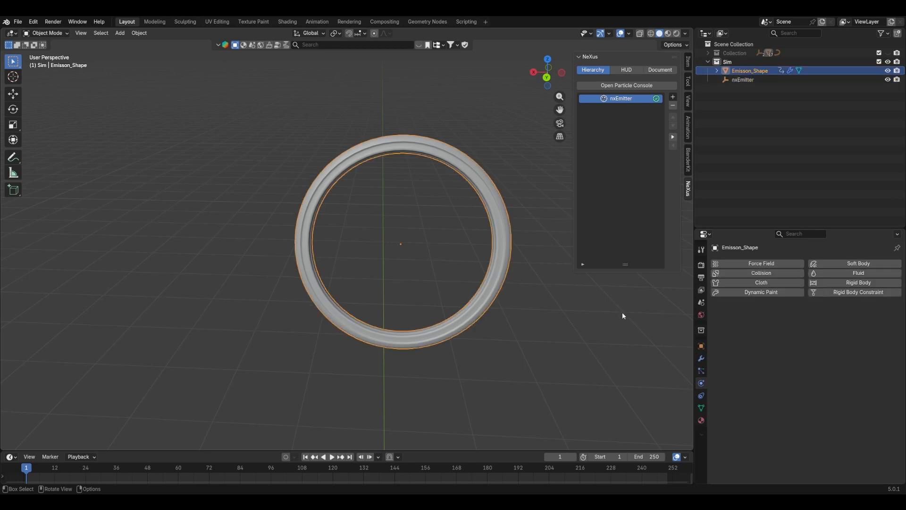
pyautogui.click(701, 408)
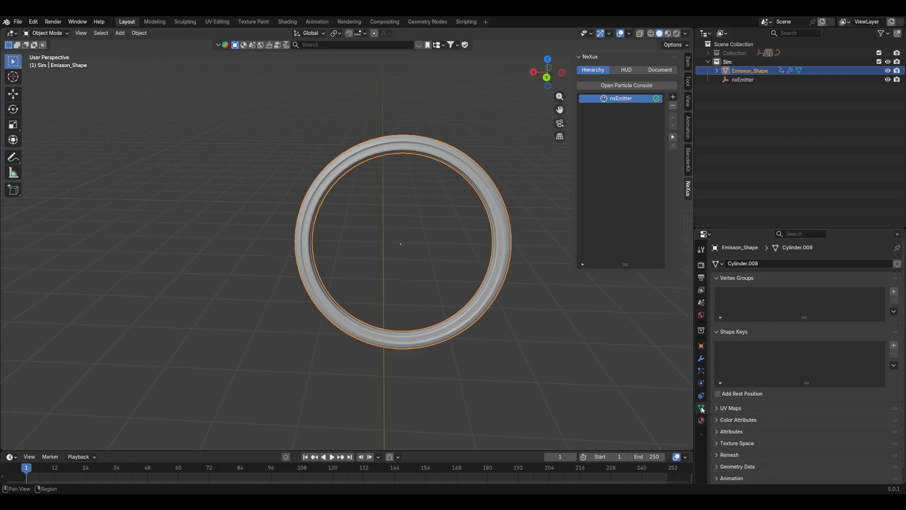
pyautogui.click(893, 291)
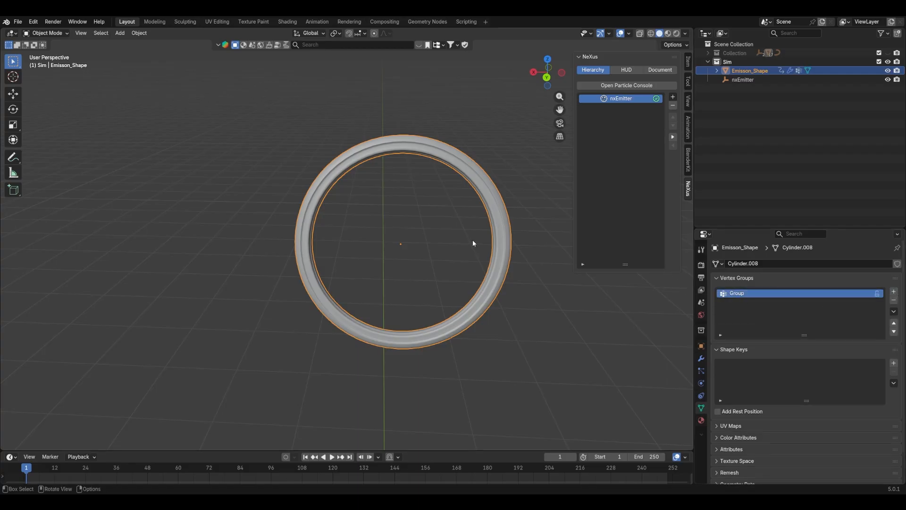
pyautogui.press('Tab')
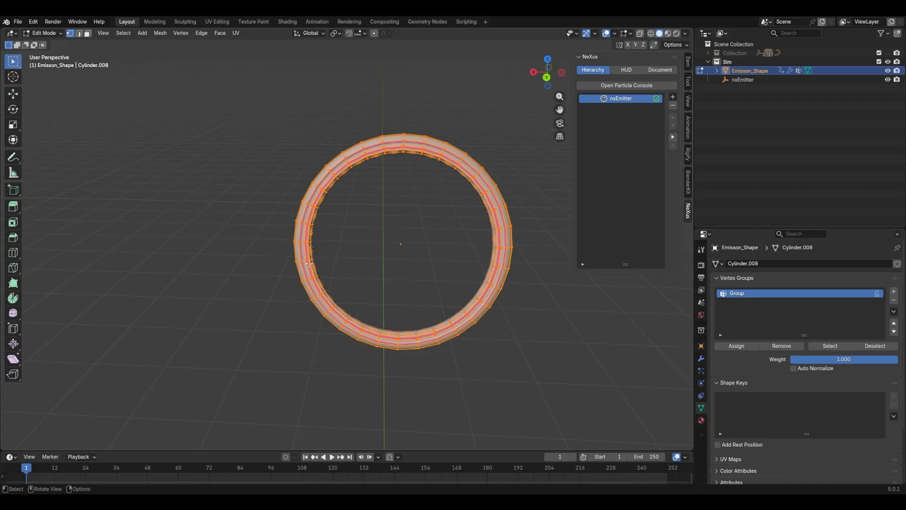
pyautogui.click(744, 347)
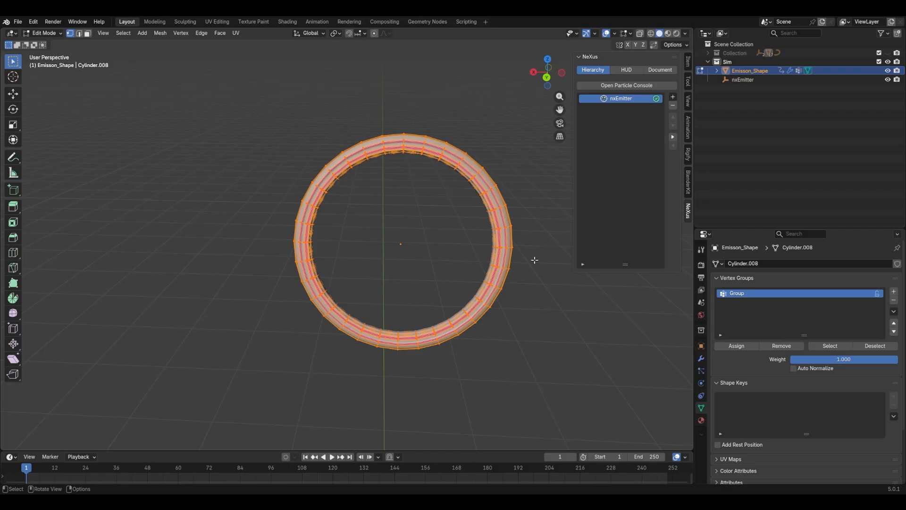
# - Check the vertex group's assignment by deselecting the mesh and selecting the group's vertices, and return to Object Mode
pyautogui.press('Tab')
pyautogui.press('Tab')
pyautogui.hotkey('alt', 'a')
pyautogui.click(826, 347)
pyautogui.moveTo(461, 274); pyautogui.dragTo(378, 318, button='middle')
pyautogui.press('Tab')
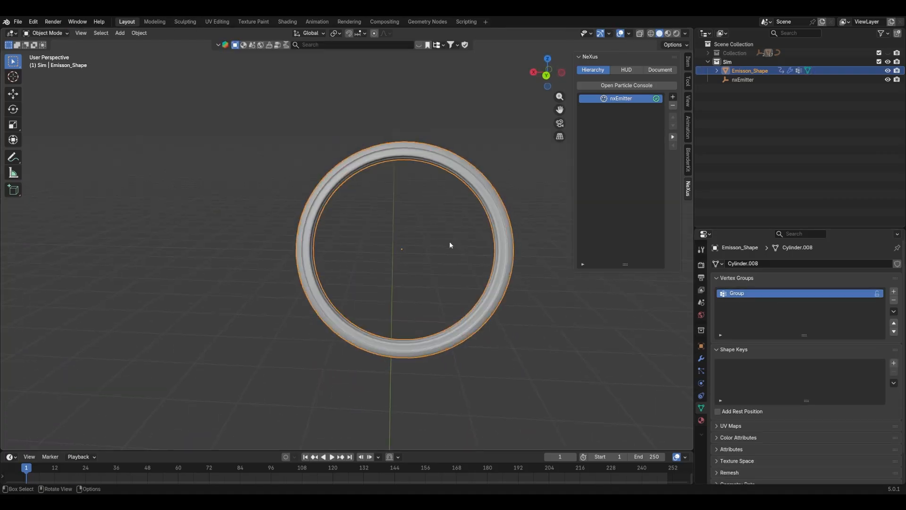
# - Switch to the Texture Paint workspace, frame the tire ring and turn the image editor into a Geometry Node Editor
pyautogui.scroll(2, 423, 266)
pyautogui.moveTo(426, 259); pyautogui.dragTo(420, 259, button='middle')
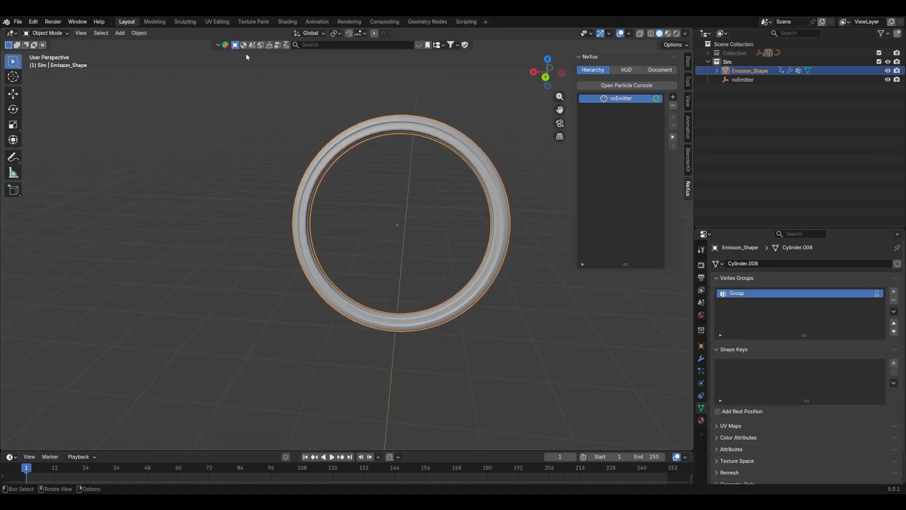
pyautogui.click(251, 22)
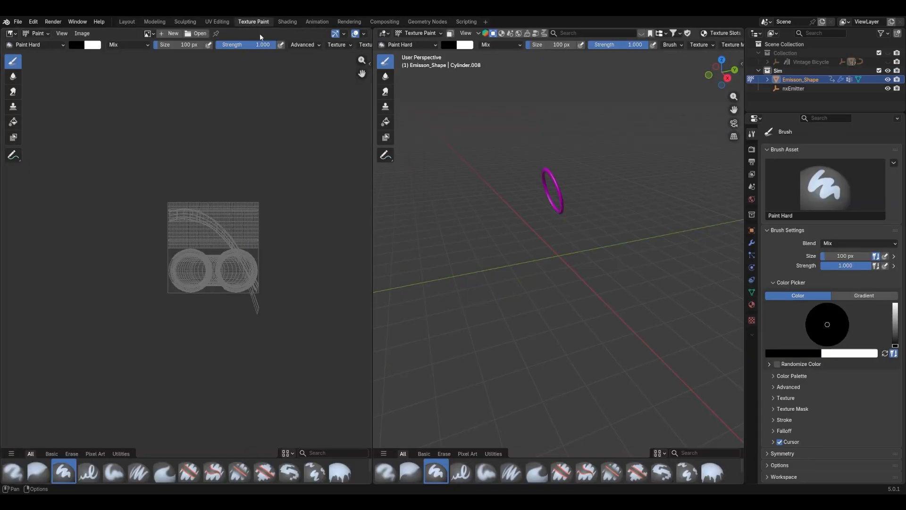
pyautogui.moveTo(569, 166); pyautogui.dragTo(405, 185, button='middle')
pyautogui.scroll(7, 543, 169)
pyautogui.keyDown('shift'); pyautogui.moveTo(557, 115); pyautogui.dragTo(532, 226, button='middle'); pyautogui.keyUp('shift')
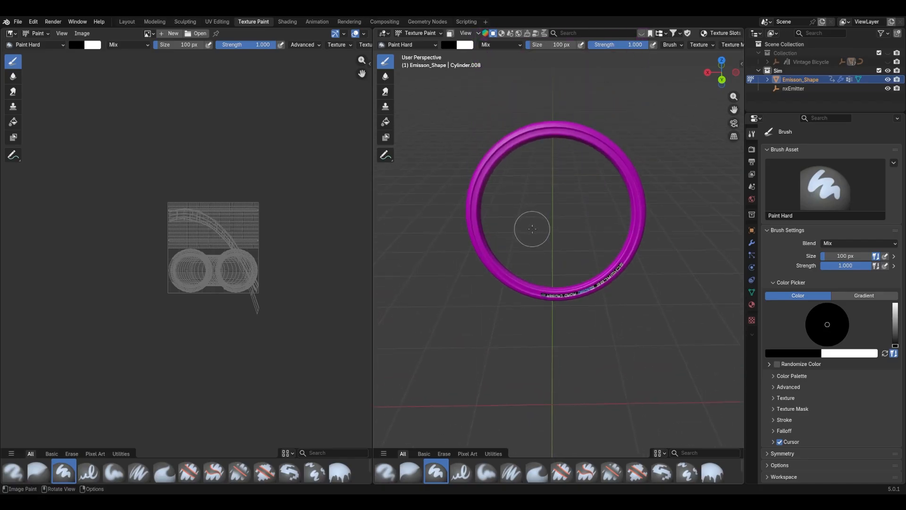
pyautogui.click(10, 34)
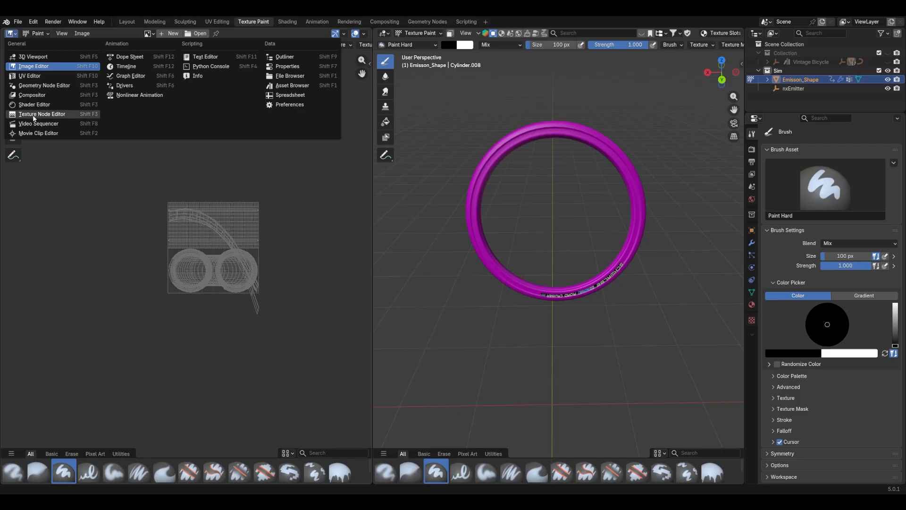
pyautogui.click(41, 86)
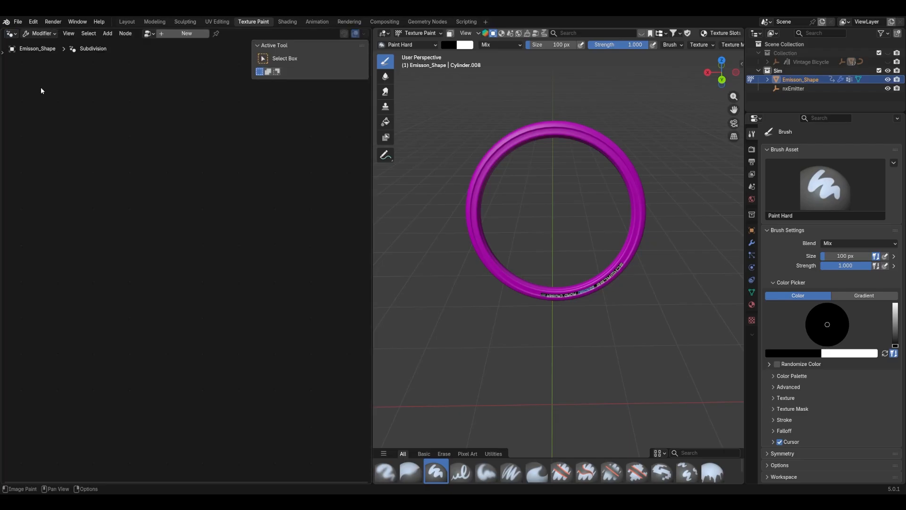
# - Add a Geometry Nodes modifier to Emisson_Shape and create a new node tree for it
pyautogui.click(752, 243)
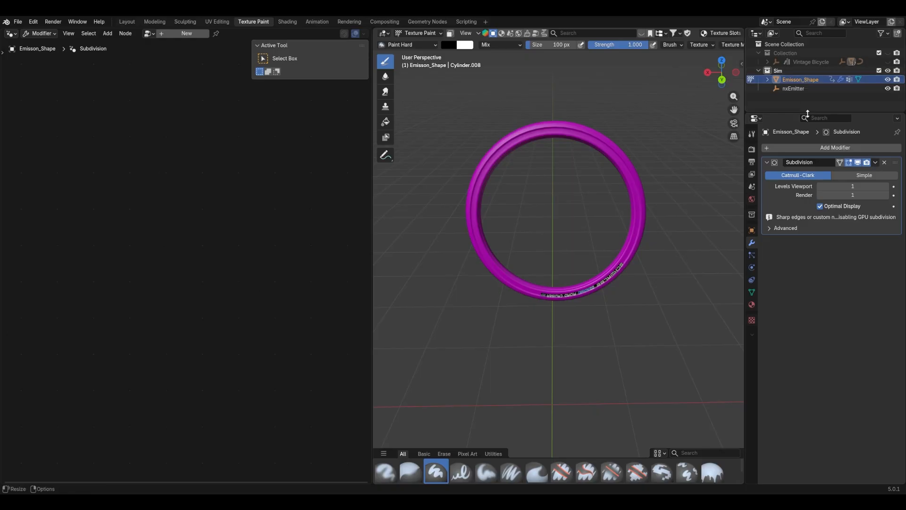
pyautogui.click(770, 148)
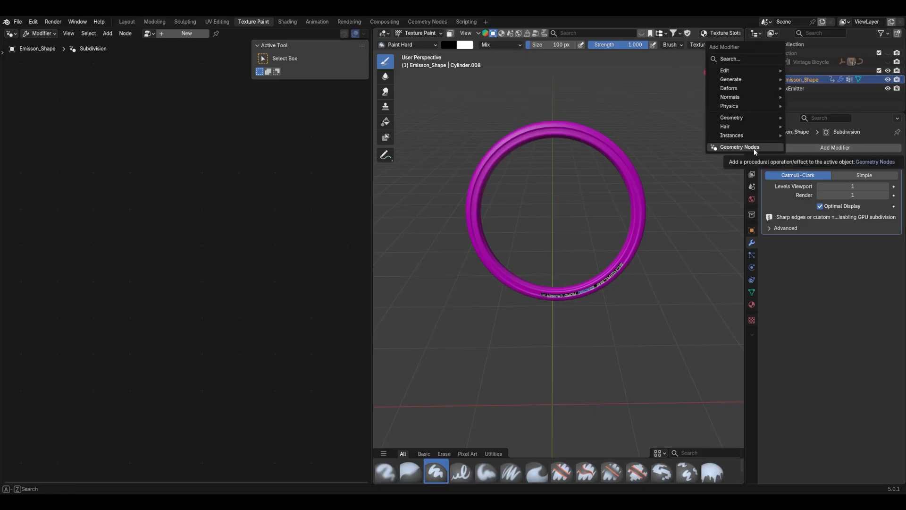
pyautogui.click(754, 147)
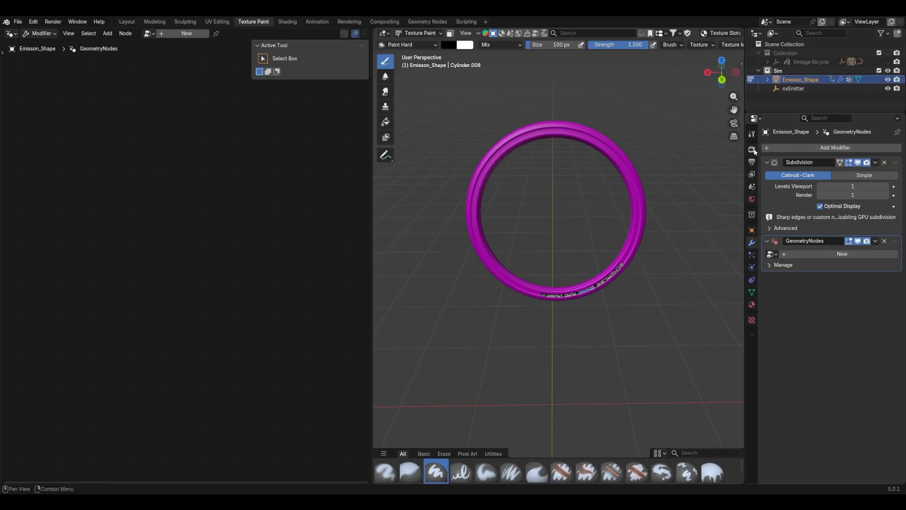
pyautogui.click(773, 256)
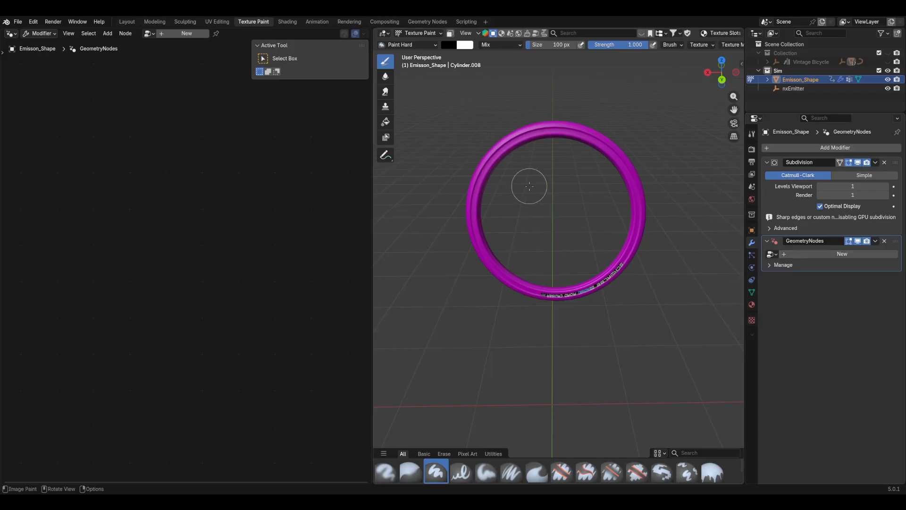
pyautogui.click(812, 254)
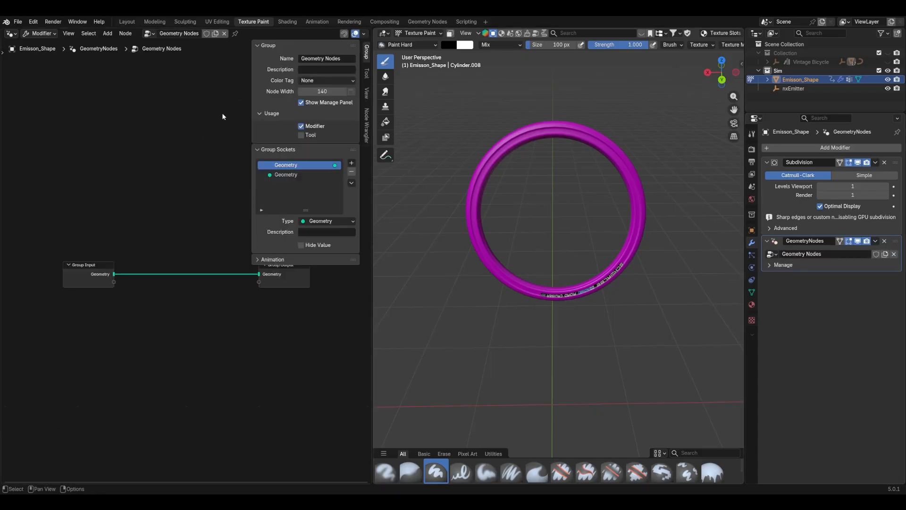
# - Insert a Store Named Attribute node between the Group Input and Group Output nodes
pyautogui.moveTo(197, 226); pyautogui.dragTo(180, 215, button='middle')
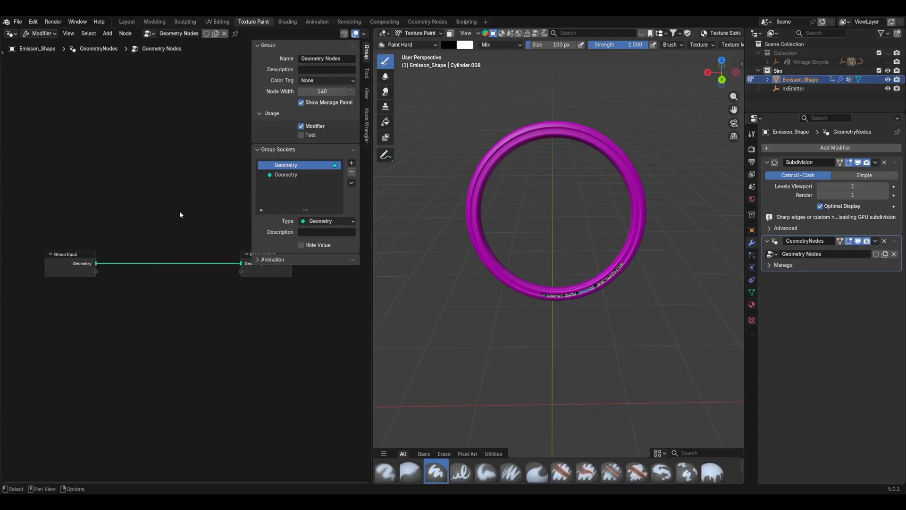
pyautogui.press('n')
pyautogui.scroll(2, 165, 217)
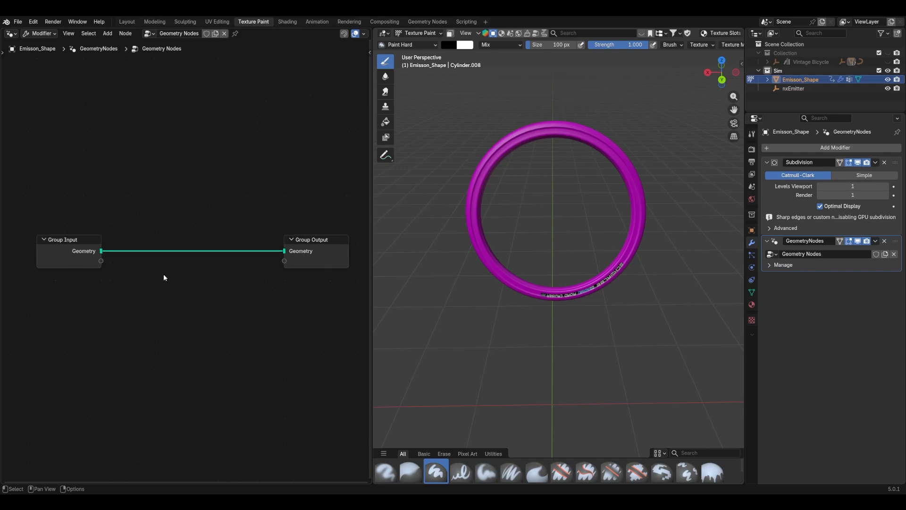
pyautogui.hotkey('shift', 'a')
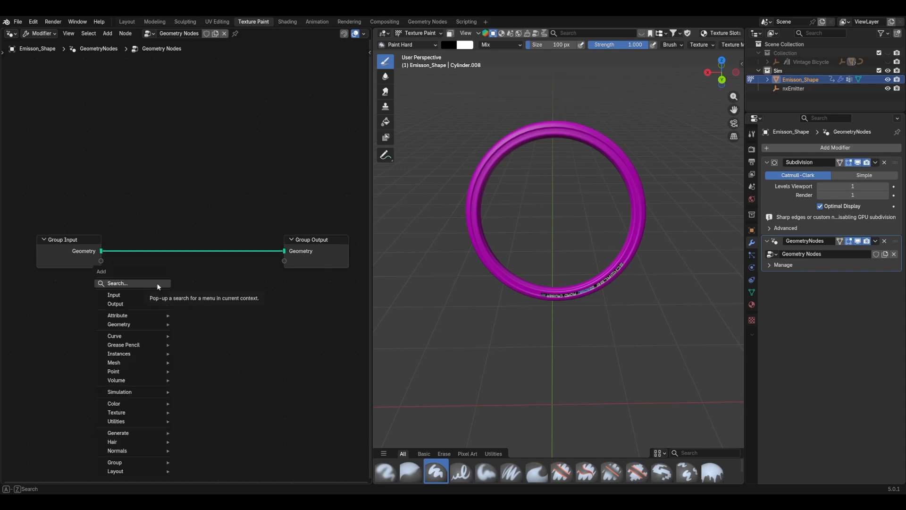
pyautogui.click(157, 283)
pyautogui.write('store')
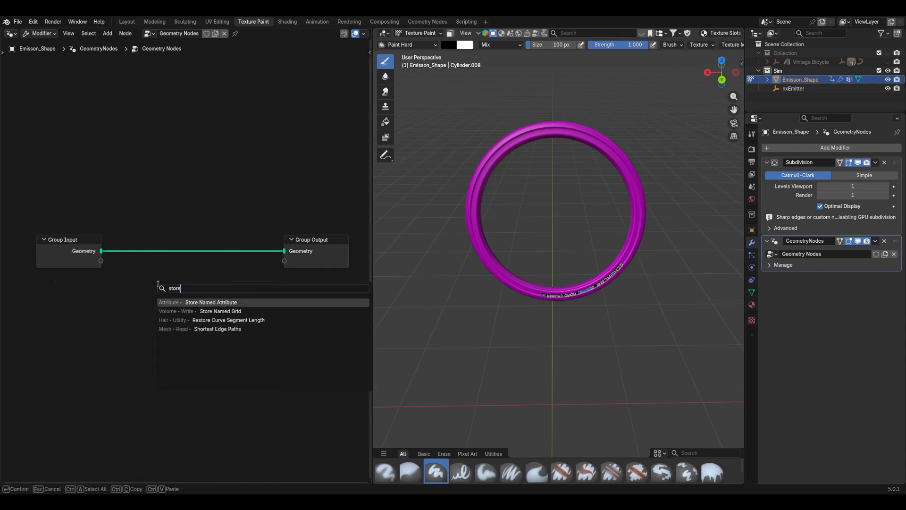
pyautogui.write(' nam')
pyautogui.press('Return')
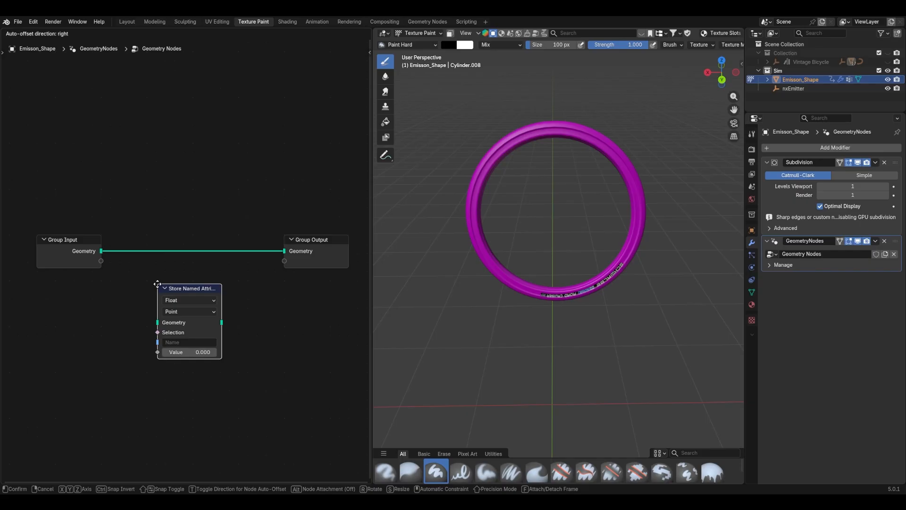
pyautogui.click(172, 235)
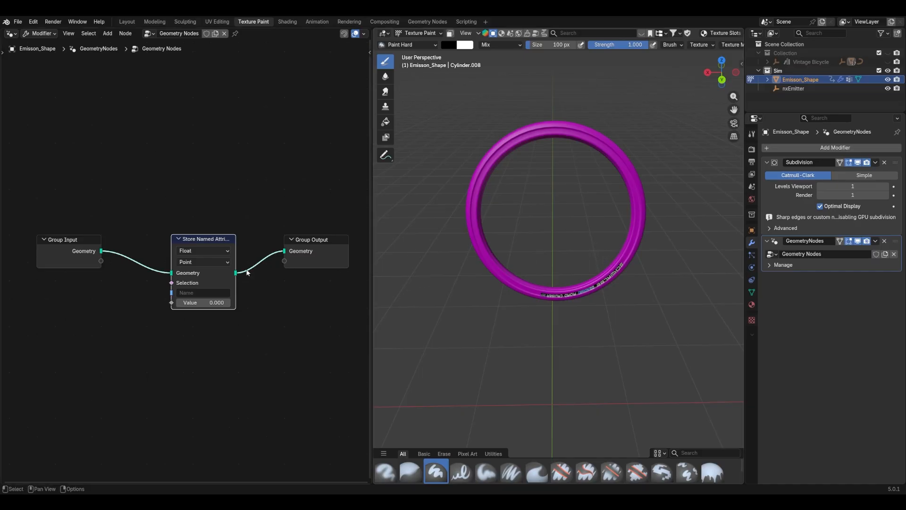
# - Set the stored attribute's name to the Group vertex group and switch the viewport to Weight Paint mode
pyautogui.click(193, 295)
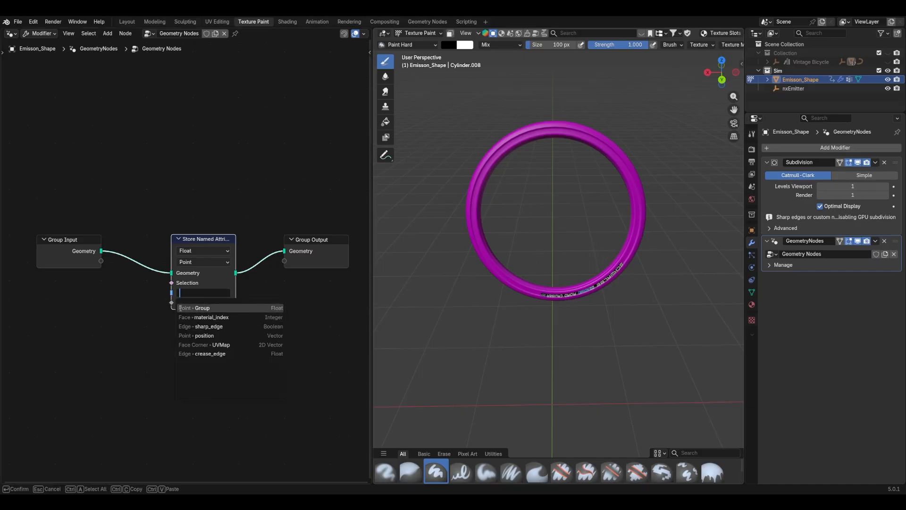
pyautogui.click(214, 308)
pyautogui.moveTo(147, 296); pyautogui.dragTo(210, 273, button='middle')
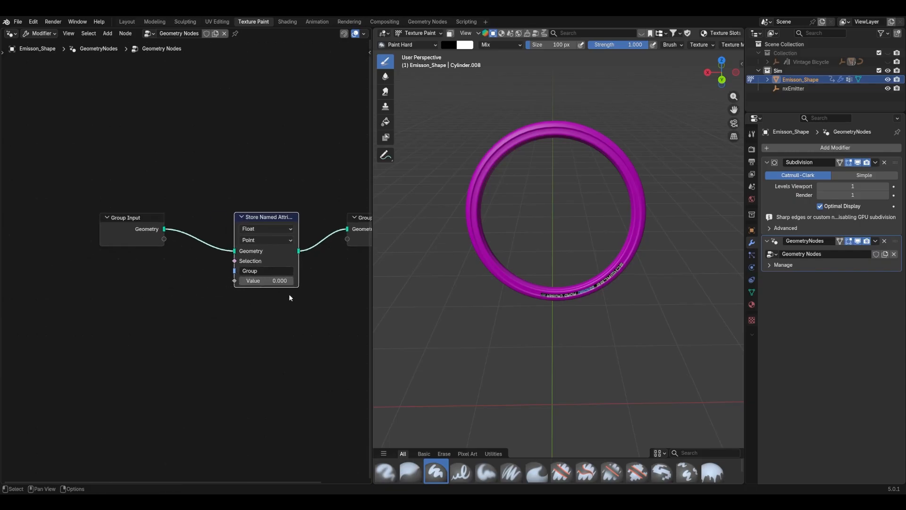
pyautogui.click(424, 33)
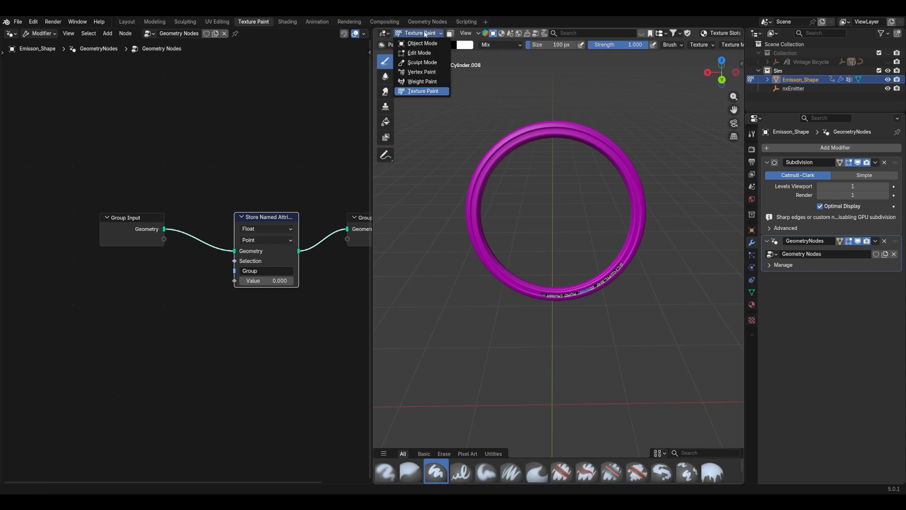
pyautogui.click(423, 81)
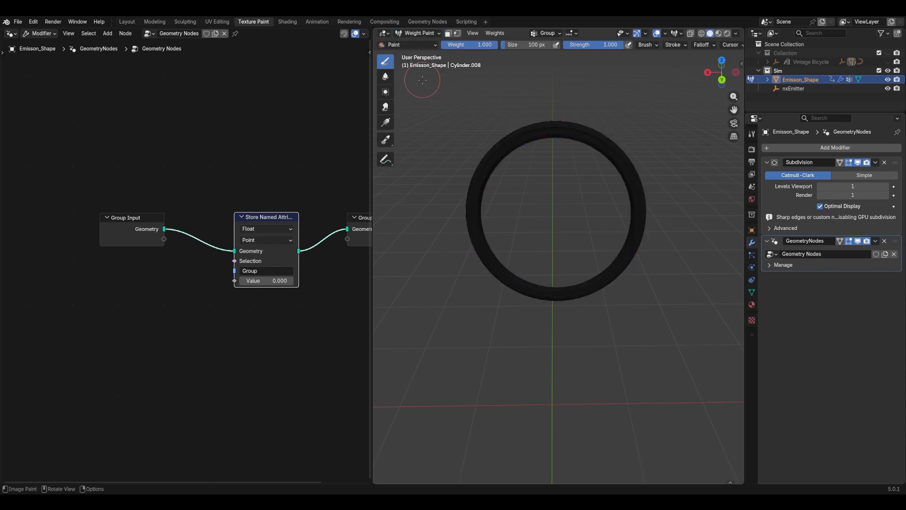
# - Test the Store Named Attribute node's value at 0 and set it to 1 to compare the weights on the tire
pyautogui.moveTo(255, 282)
pyautogui.mouseDown()
pyautogui.moveTo(283, 282)
pyautogui.moveTo(251, 282)
pyautogui.mouseUp()
pyautogui.click(256, 282)
pyautogui.write('0')
pyautogui.press('Return')
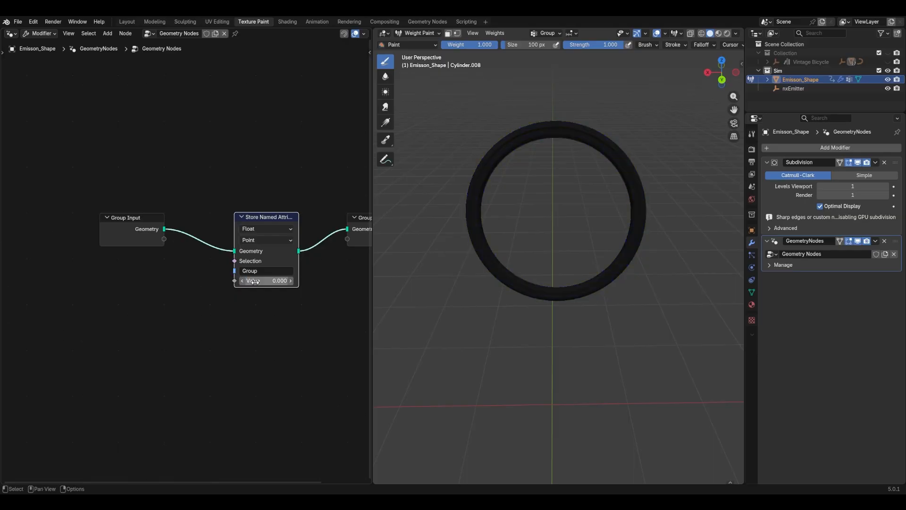
pyautogui.click(254, 281)
pyautogui.write('1')
pyautogui.press('Return')
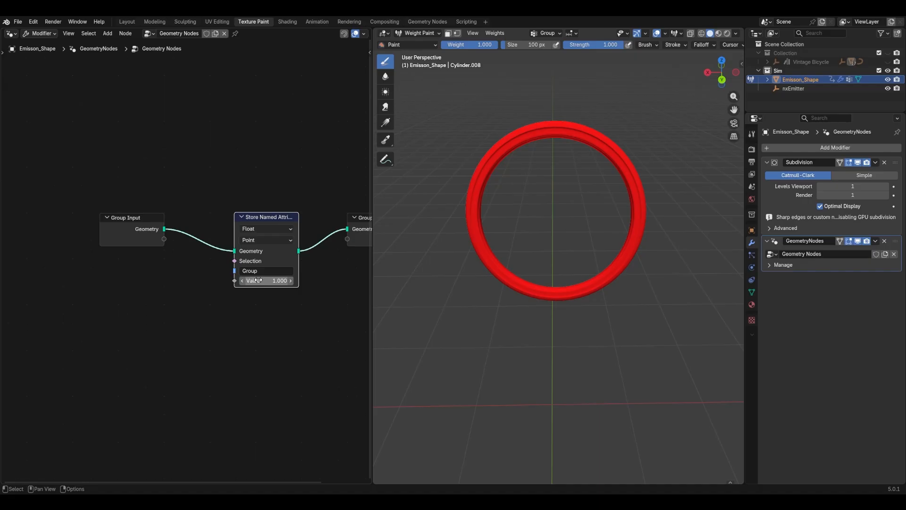
pyautogui.click(260, 280)
pyautogui.click(309, 315)
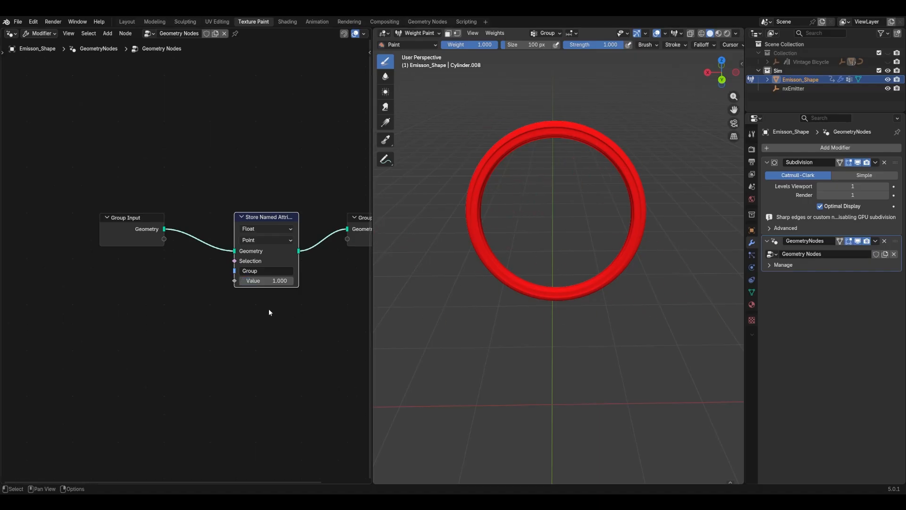
# - Set the Store Named Attribute node's value back to 0
pyautogui.click(259, 282)
pyautogui.write('0')
pyautogui.press('Return')
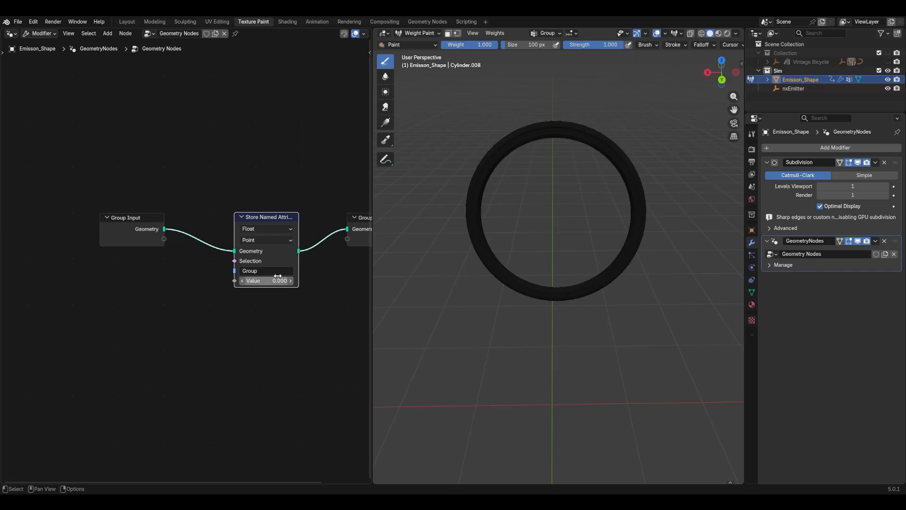
pyautogui.click(180, 317)
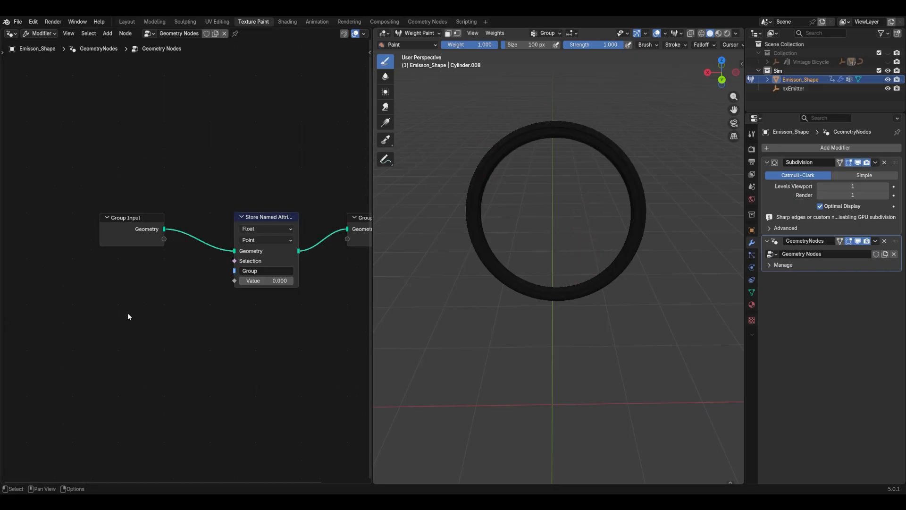
# - Add a Noise Texture node and connect its Factor output to the Store Named Attribute node's Value input
pyautogui.moveTo(128, 314); pyautogui.dragTo(157, 277, button='middle')
pyautogui.hotkey('shift', 'a')
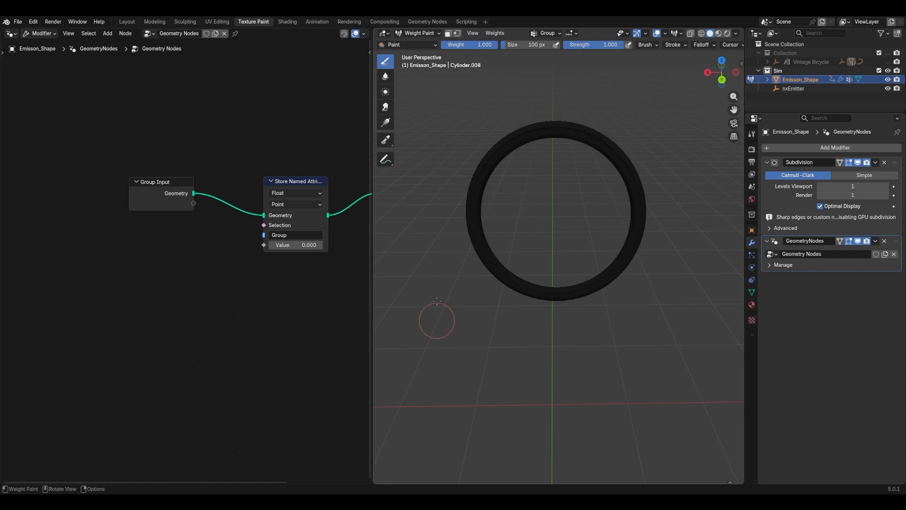
pyautogui.hotkey('shift', 'a')
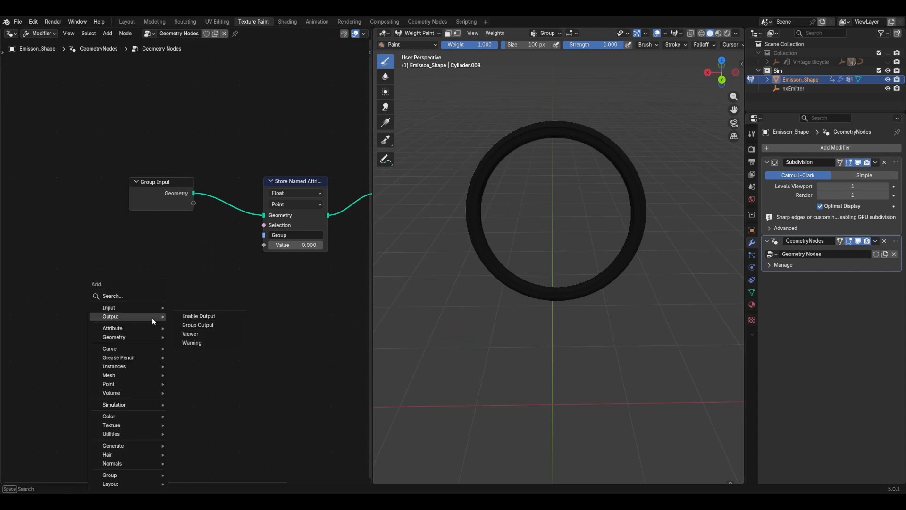
pyautogui.write('nois')
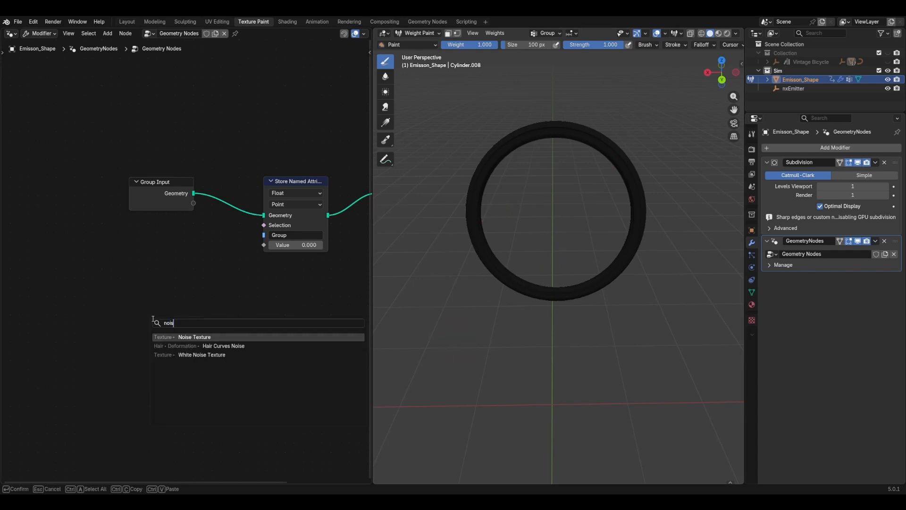
pyautogui.press('Return')
pyautogui.click(203, 304)
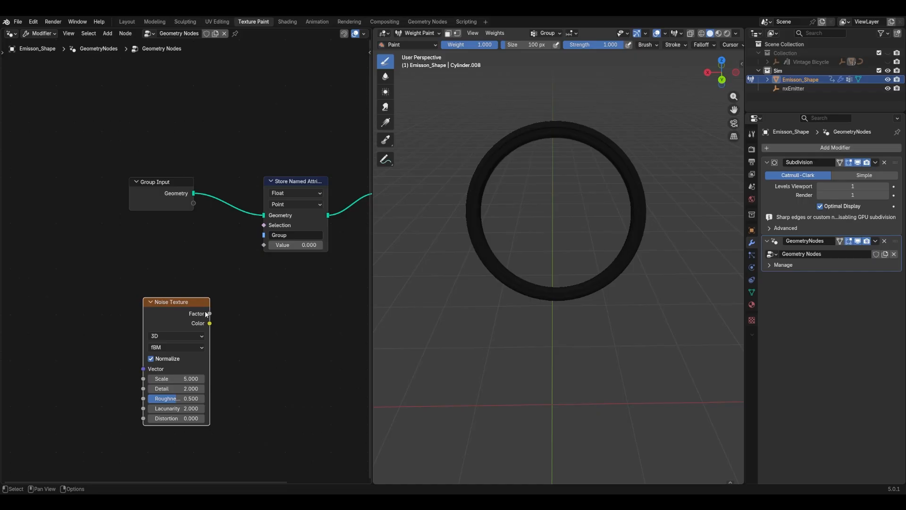
pyautogui.moveTo(207, 313); pyautogui.dragTo(264, 244)
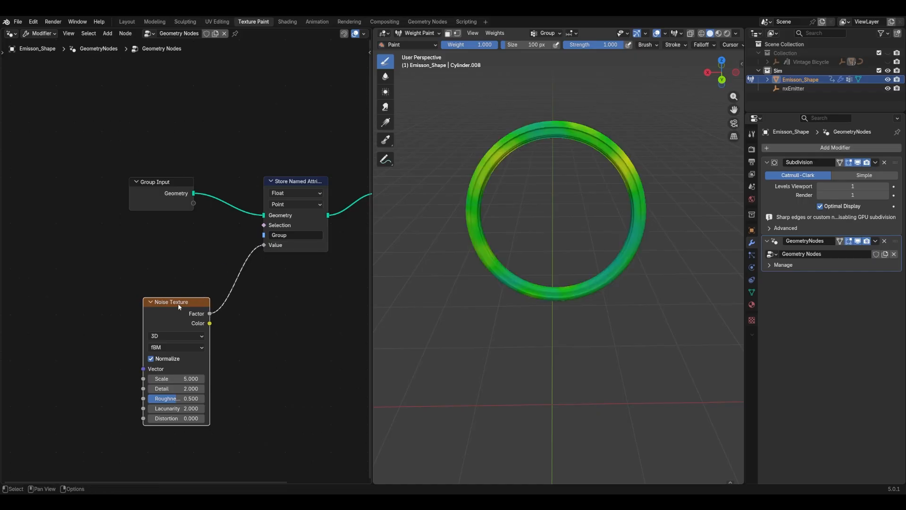
# - Reposition the Noise Texture node, switch it to 4D and set its scale to 20
pyautogui.moveTo(179, 306); pyautogui.dragTo(142, 261)
pyautogui.click(129, 288)
pyautogui.click(137, 337)
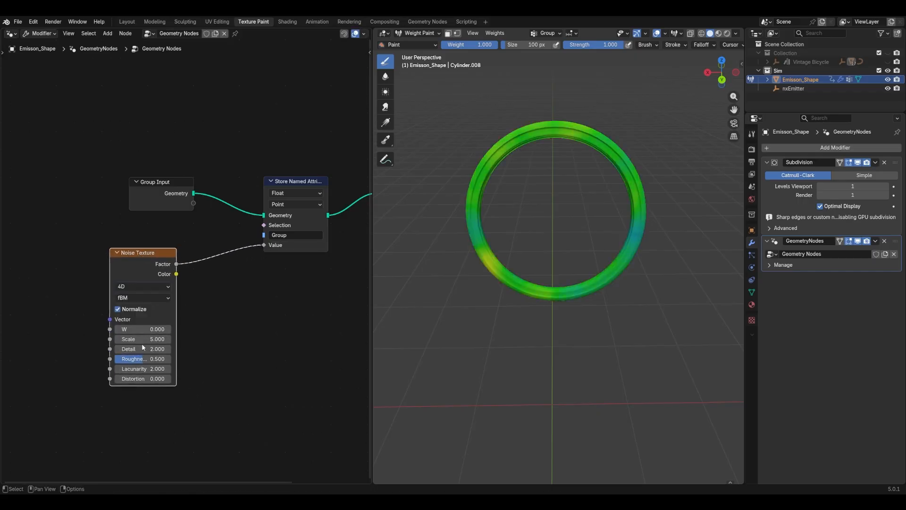
pyautogui.click(138, 339)
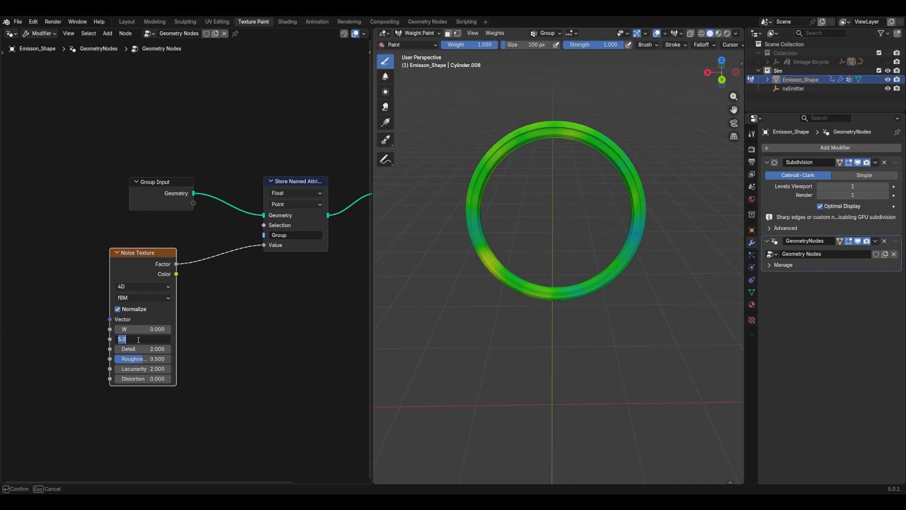
pyautogui.write('20')
pyautogui.press('Return')
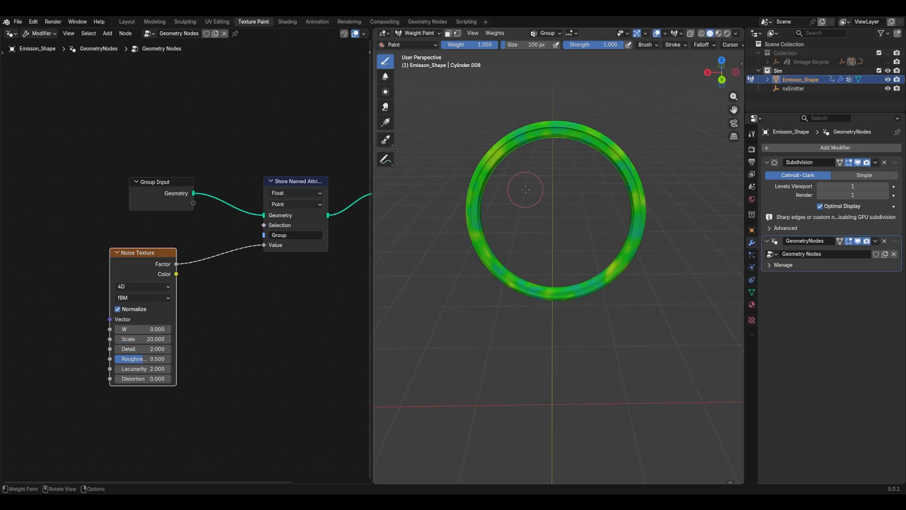
# - Set the Noise Texture's roughness to 0 and examine the weight pattern on the tire up close
pyautogui.moveTo(142, 359); pyautogui.dragTo(114, 357)
pyautogui.moveTo(497, 190)
pyautogui.mouseDown(button='middle')
pyautogui.moveTo(594, 211)
pyautogui.moveTo(542, 217)
pyautogui.moveTo(511, 190)
pyautogui.mouseUp(button='middle')
pyautogui.scroll(4, 542, 201)
pyautogui.scroll(-1, 542, 200)
pyautogui.keyDown('shift'); pyautogui.moveTo(555, 167); pyautogui.dragTo(564, 227, button='middle'); pyautogui.keyUp('shift')
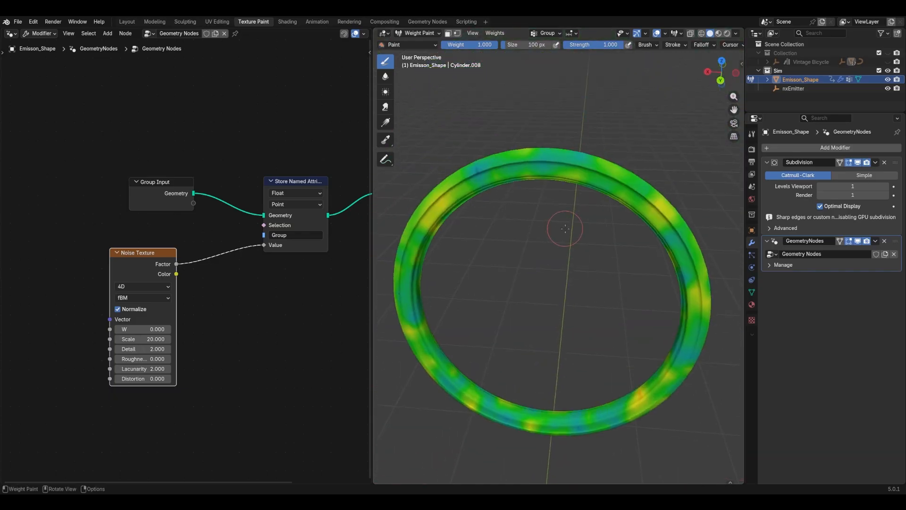
pyautogui.scroll(-1, 564, 260)
pyautogui.moveTo(564, 263); pyautogui.dragTo(563, 253, button='middle')
# - Make room beside the Noise Texture and insert a Color Ramp node between it and the Store Named Attribute node
pyautogui.click(252, 297)
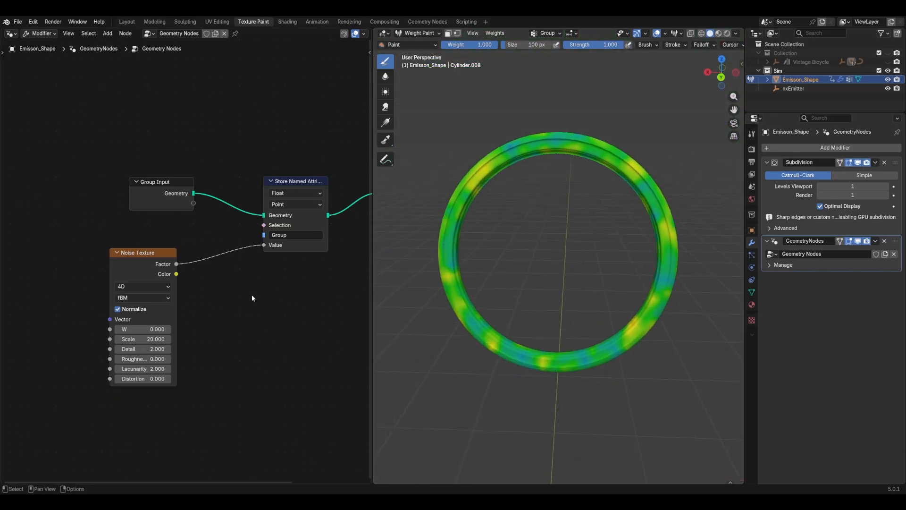
pyautogui.moveTo(135, 254); pyautogui.dragTo(45, 254)
pyautogui.hotkey('shift', 'a')
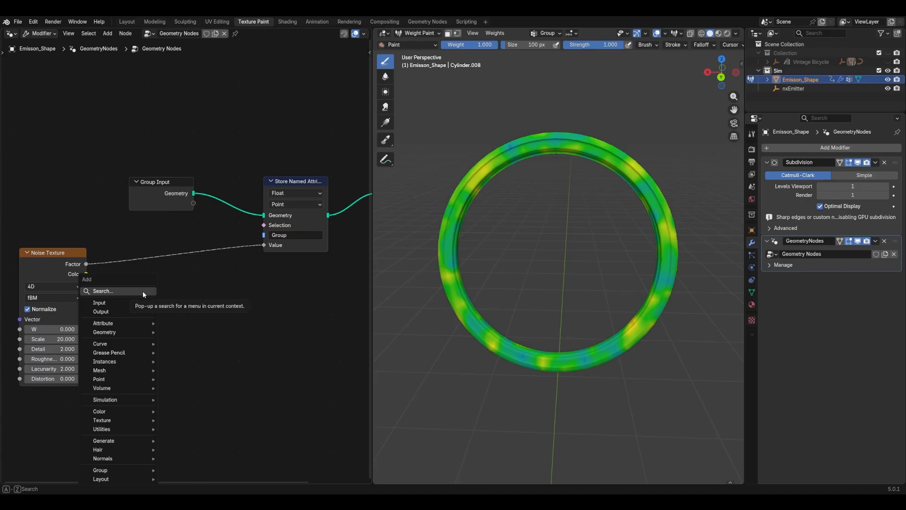
pyautogui.write('color ra')
pyautogui.press('Return')
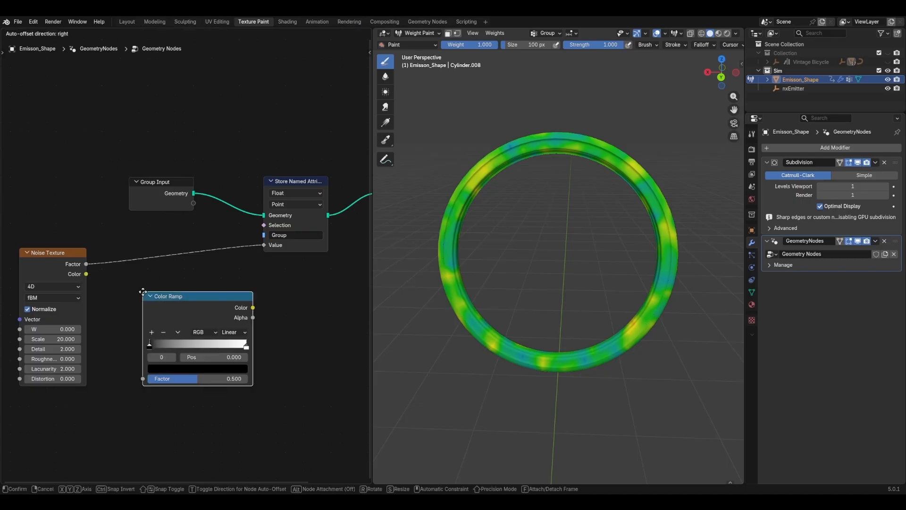
pyautogui.click(126, 245)
# - Reverse the Color Ramp to run from white to black, with the black stop at about 0.56, and use Constant interpolation
pyautogui.moveTo(140, 295); pyautogui.dragTo(161, 295)
pyautogui.moveTo(229, 294); pyautogui.dragTo(187, 295)
pyautogui.click(217, 282)
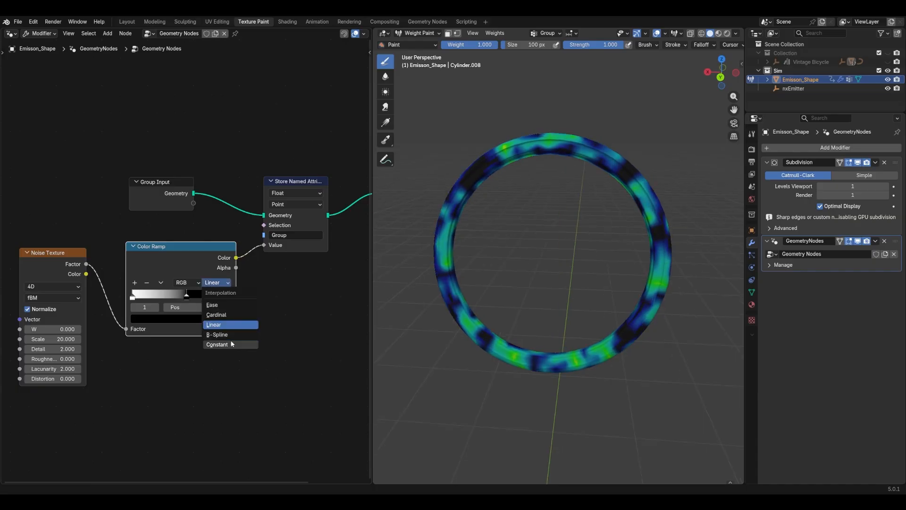
pyautogui.click(230, 345)
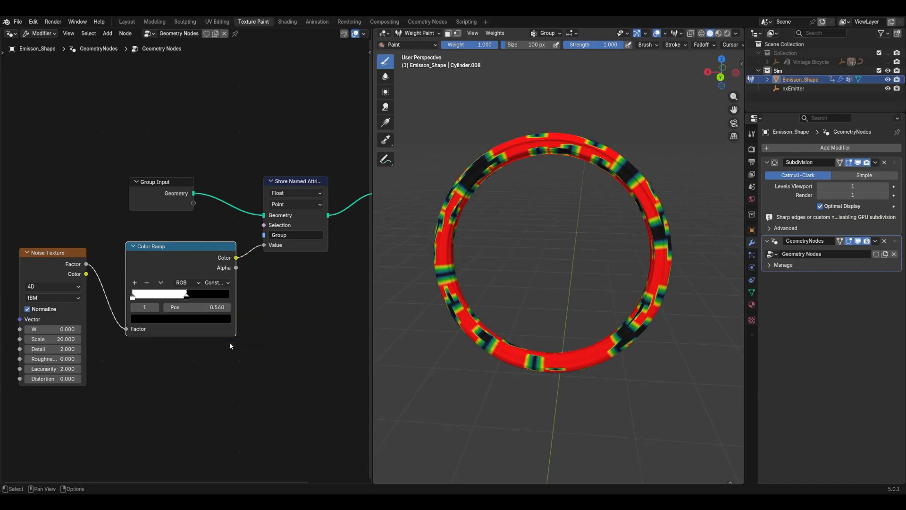
# - Move the Color Ramp's black stop to about 0.418 to shrink the weighted patches on the tire
pyautogui.moveTo(188, 297)
pyautogui.mouseDown()
pyautogui.moveTo(168, 295)
pyautogui.moveTo(177, 294)
pyautogui.mouseUp()
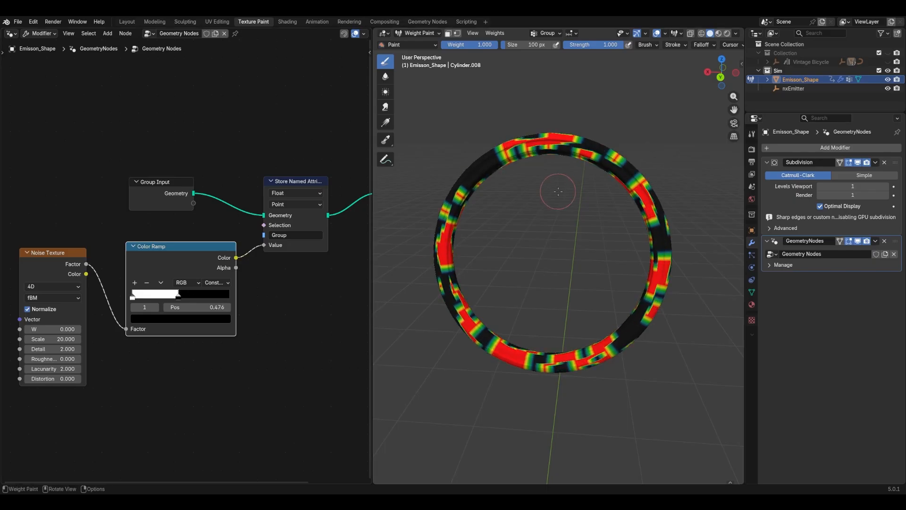
pyautogui.moveTo(512, 200)
pyautogui.mouseDown(button='middle')
pyautogui.moveTo(590, 198)
pyautogui.moveTo(515, 197)
pyautogui.mouseUp(button='middle')
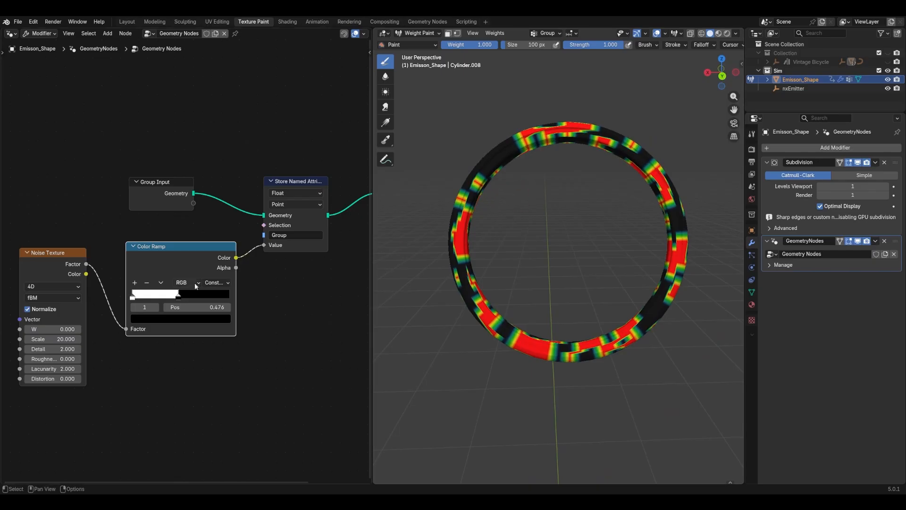
pyautogui.moveTo(178, 297); pyautogui.dragTo(172, 298)
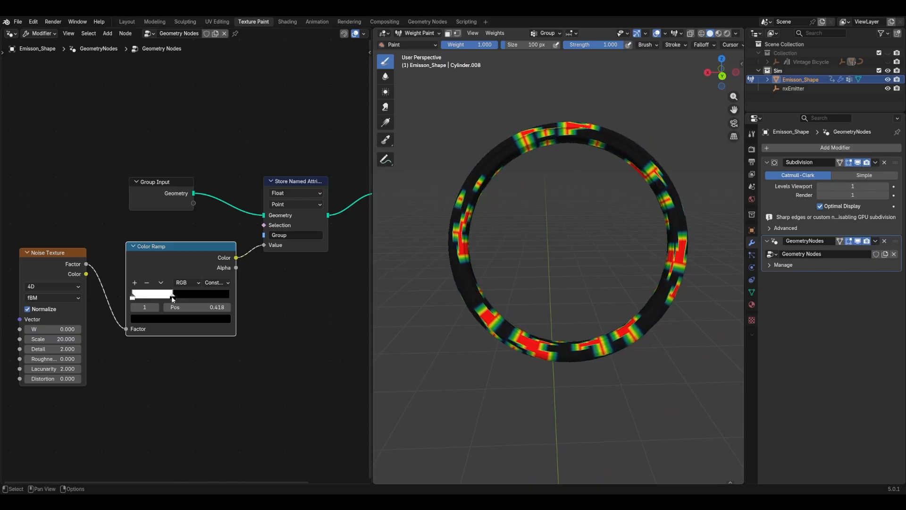
pyautogui.moveTo(493, 234)
pyautogui.mouseDown(button='middle')
pyautogui.moveTo(581, 235)
pyautogui.moveTo(493, 235)
pyautogui.moveTo(511, 156)
pyautogui.mouseUp(button='middle')
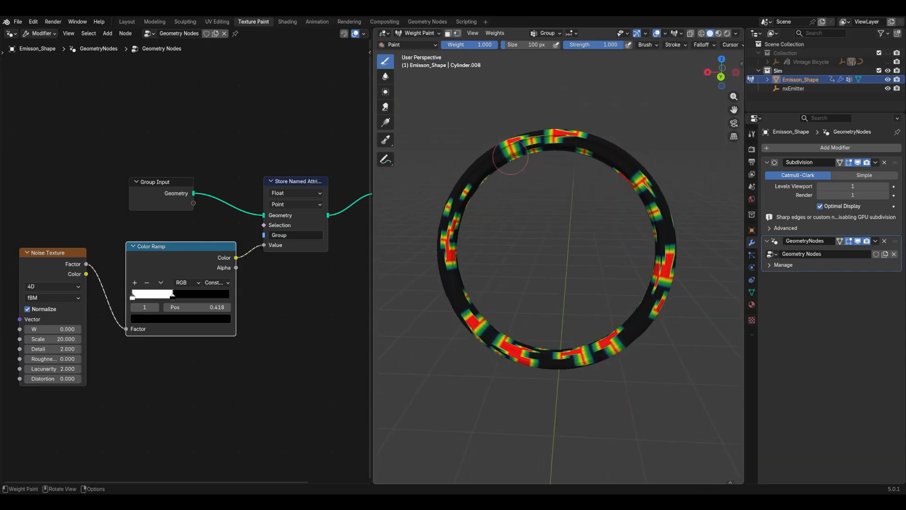
# - Test the Noise Texture's W value to see the weight pattern shift, and reset it to 0
pyautogui.moveTo(41, 329); pyautogui.dragTo(175, 329)
pyautogui.click(41, 329)
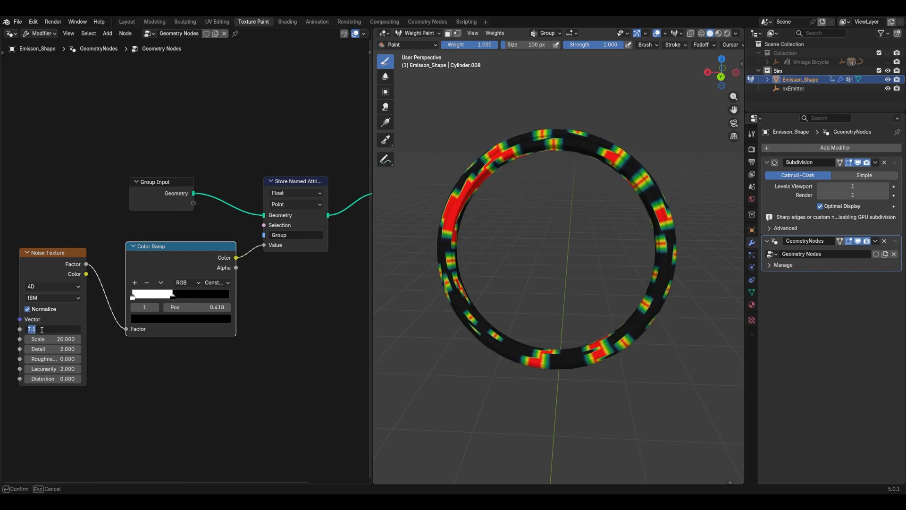
pyautogui.write('0')
pyautogui.press('Return')
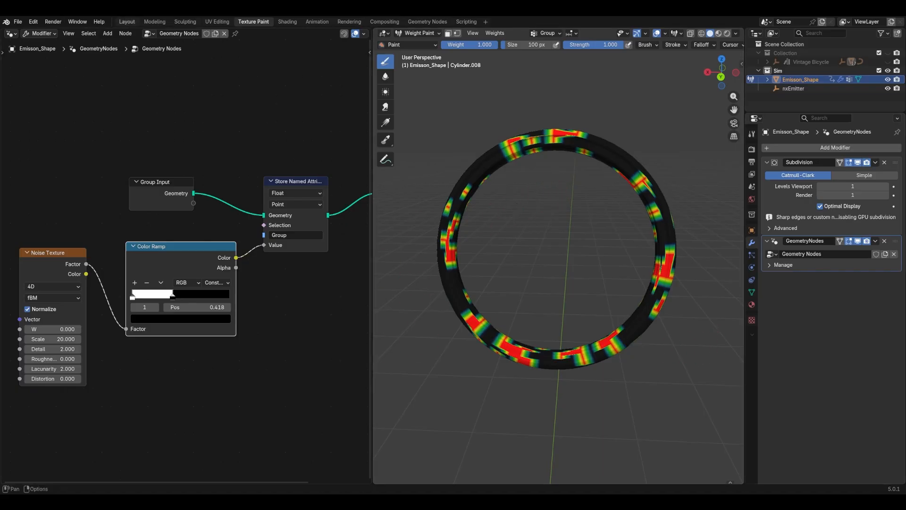
# - In the Layout workspace, assign the Group vertex group to nxEmitter, preview the emission and return to frame 1
pyautogui.click(125, 22)
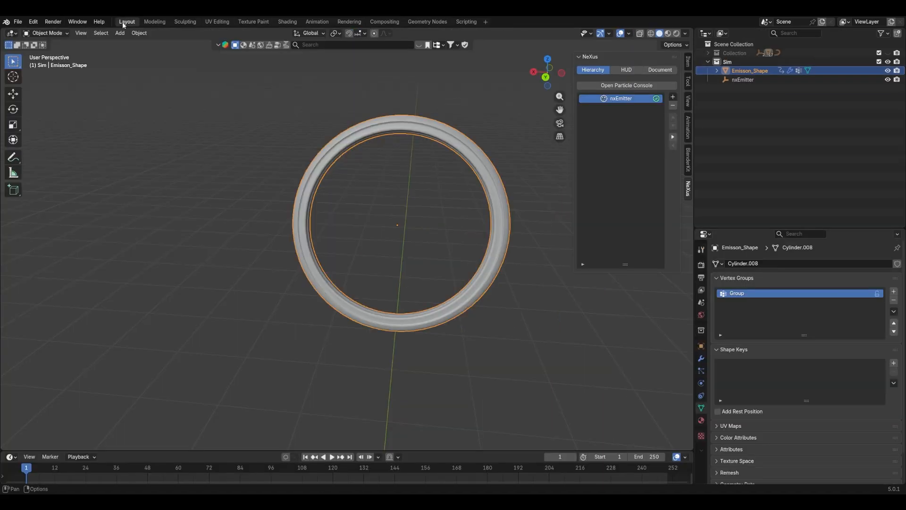
pyautogui.click(609, 98)
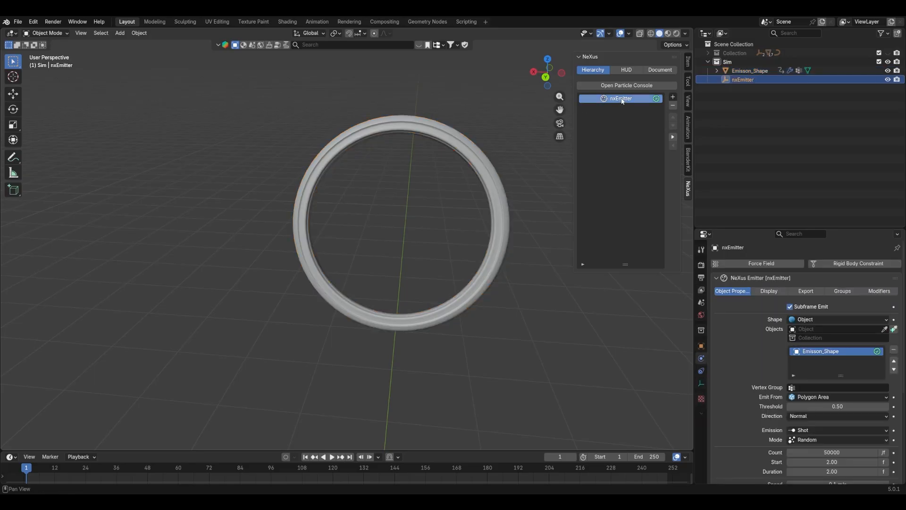
pyautogui.click(804, 387)
pyautogui.click(812, 403)
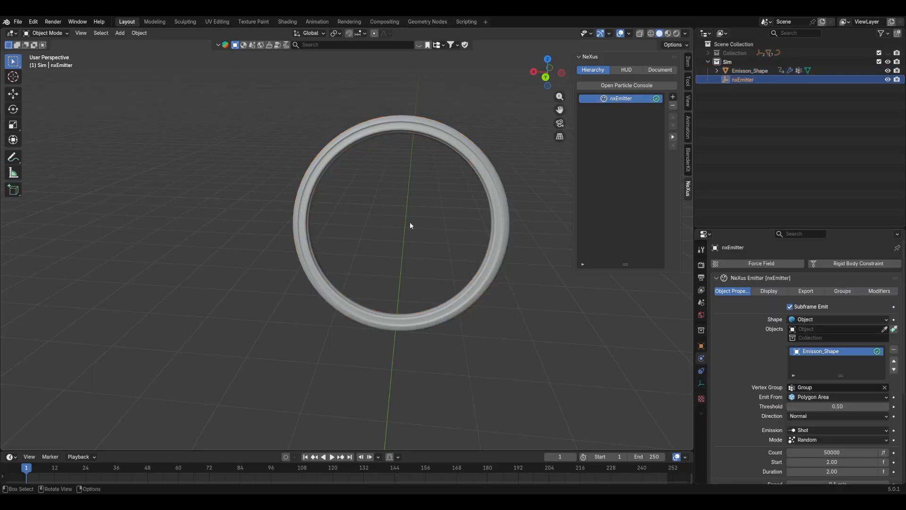
pyautogui.press('space')
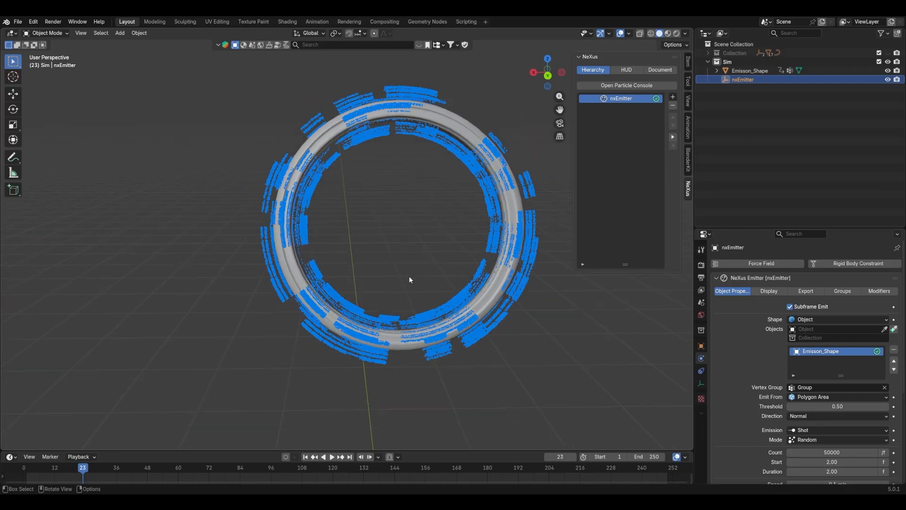
pyautogui.click(306, 456)
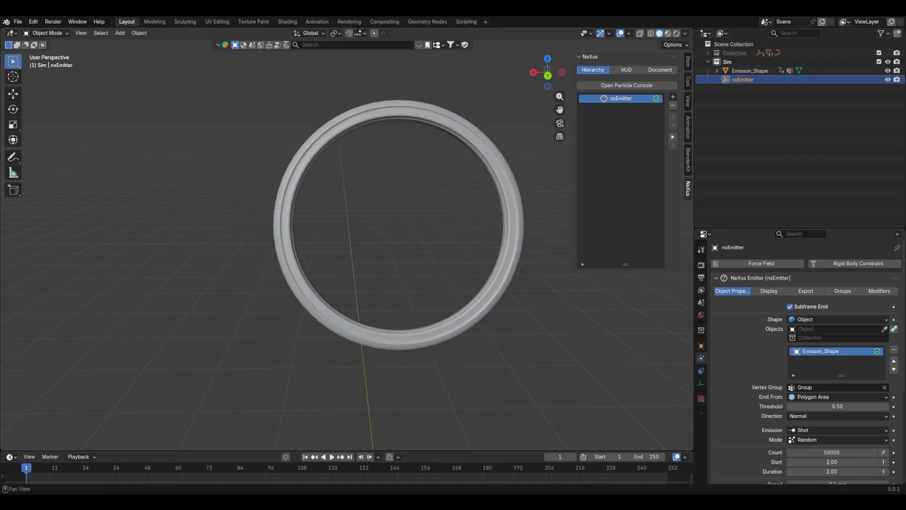
# - Add an nxTurbulence modifier to the NeXus hierarchy, preview its effect on the particles and return to frame 1
pyautogui.click(672, 97)
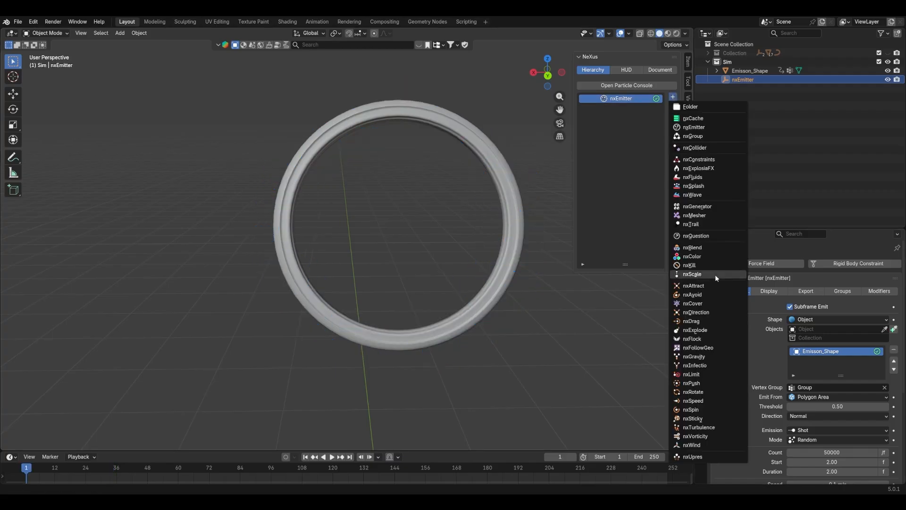
pyautogui.click(716, 426)
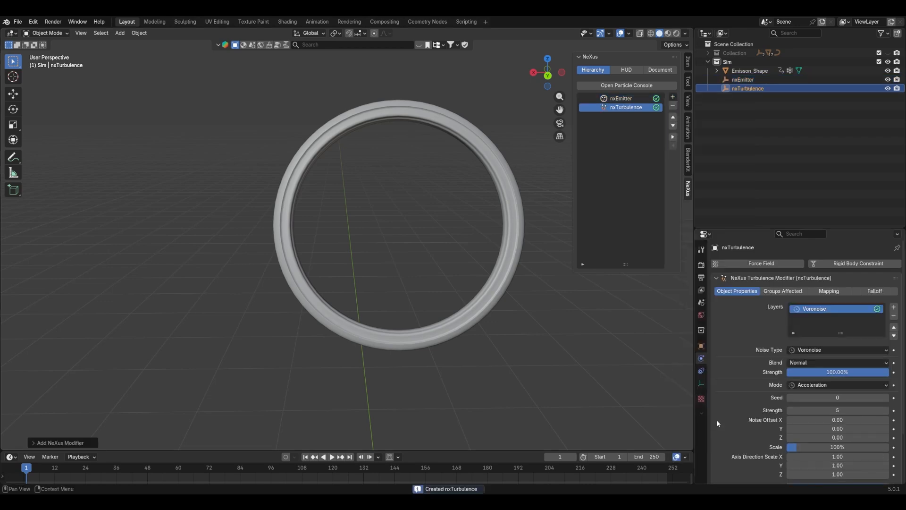
pyautogui.press('space')
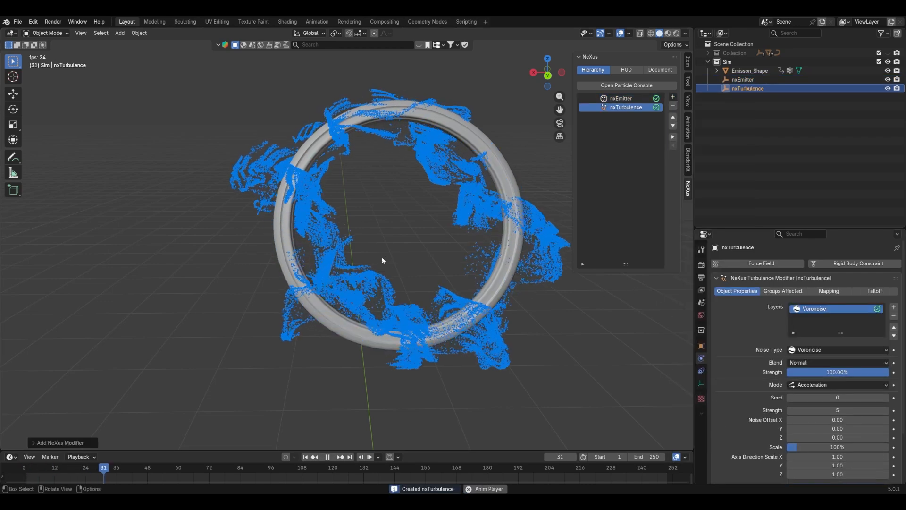
pyautogui.press('space')
pyautogui.scroll(-3, 386, 251)
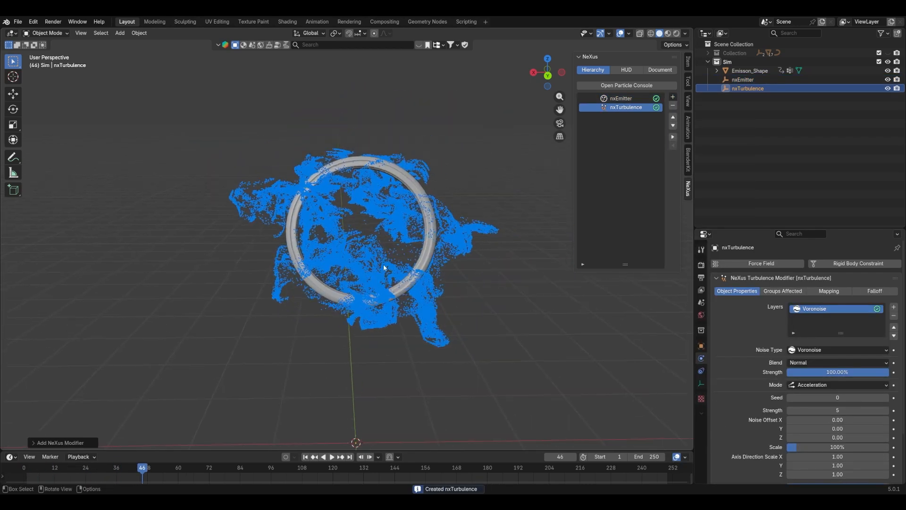
pyautogui.hotkey('shift', 'Left')
pyautogui.press('space')
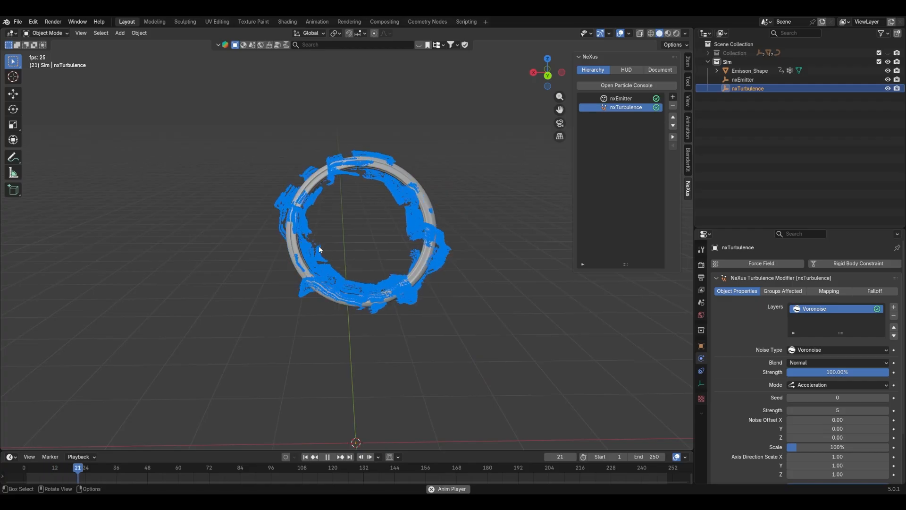
pyautogui.press('space')
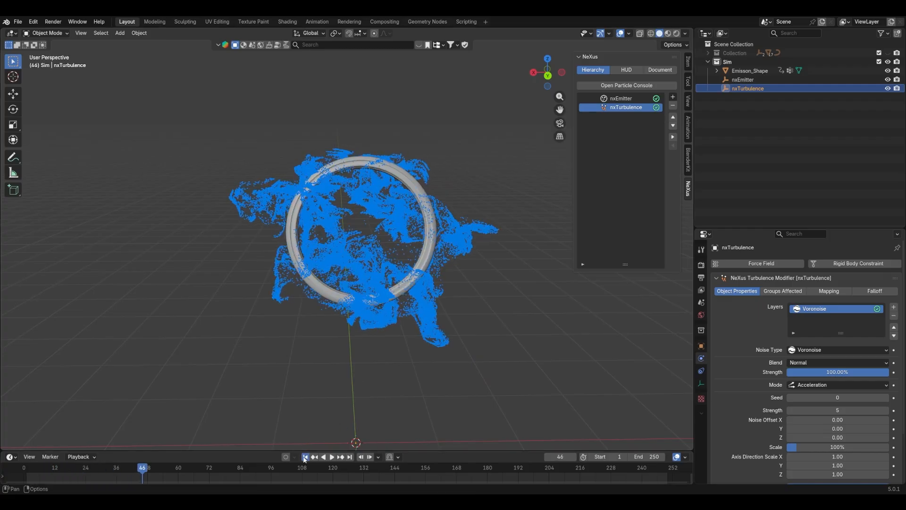
pyautogui.click(305, 457)
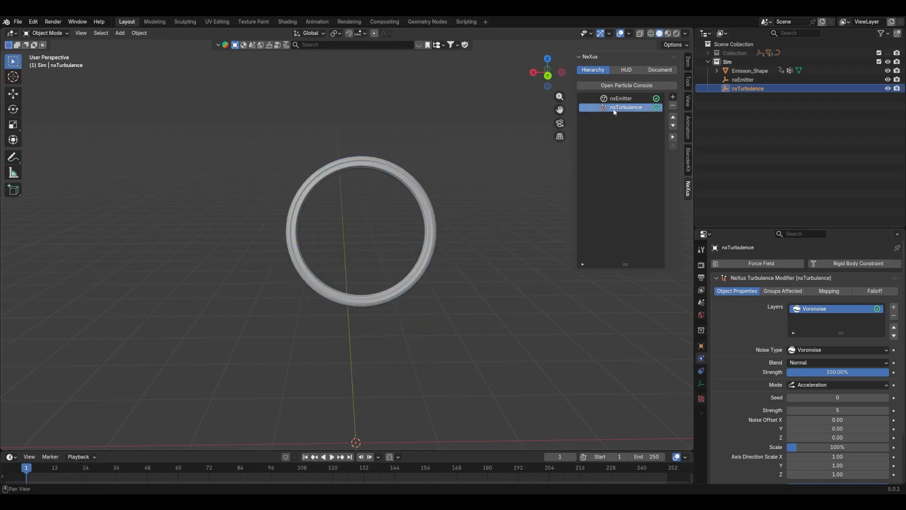
# - Change the nxTurbulence noise type to Curl and play the simulation to preview the particles
pyautogui.click(799, 351)
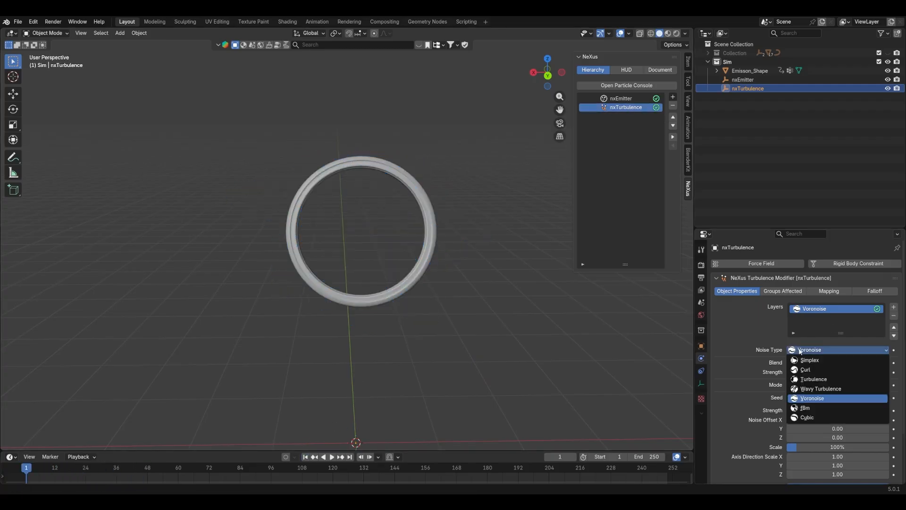
pyautogui.click(810, 370)
pyautogui.scroll(-4, 775, 335)
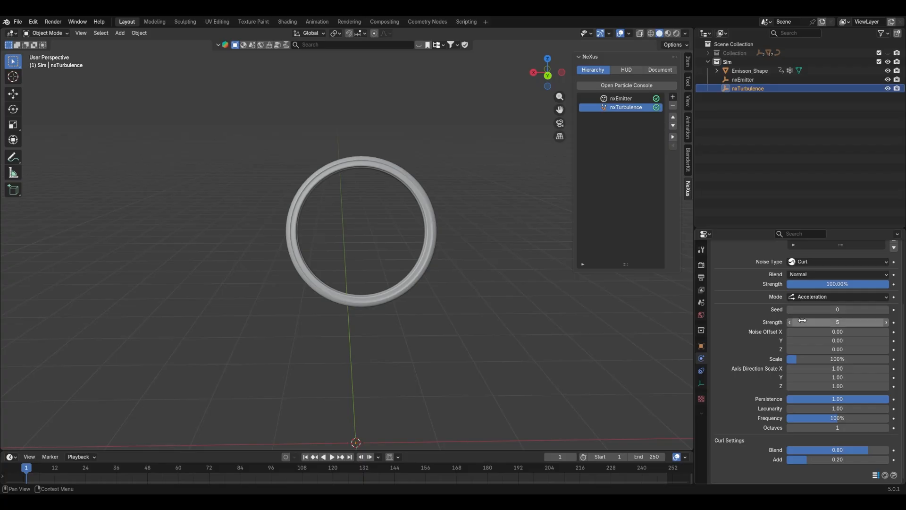
pyautogui.press('space')
pyautogui.press('space')
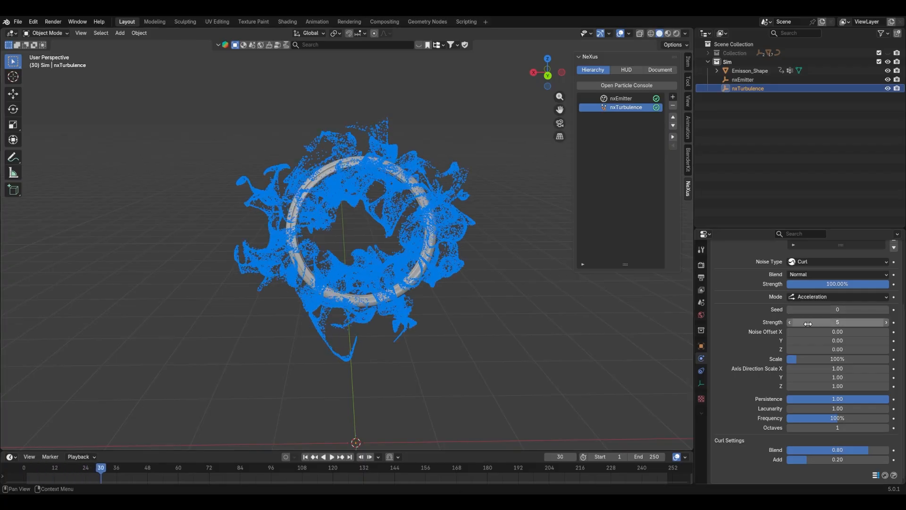
# - Set the turbulence strength to 2 and replay the simulation from frame 1
pyautogui.moveTo(837, 321); pyautogui.dragTo(837, 322)
pyautogui.write('2')
pyautogui.press('Return')
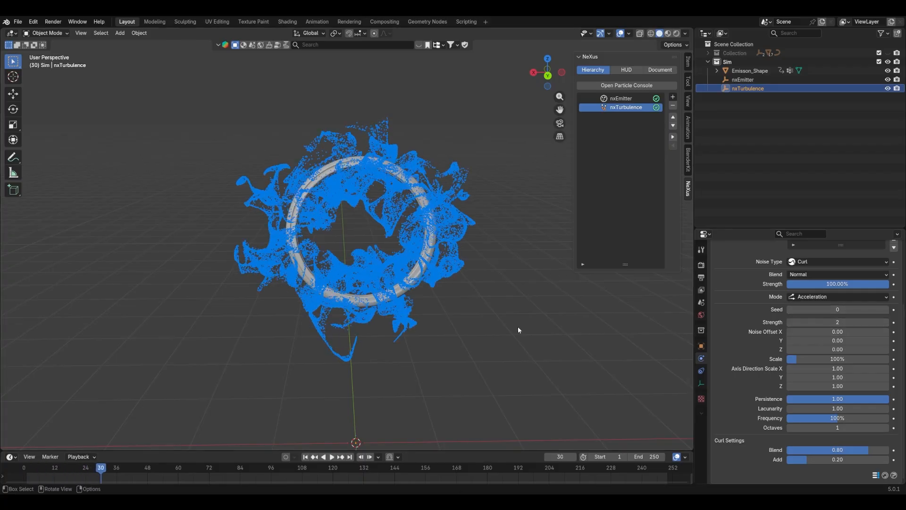
pyautogui.click(305, 457)
pyautogui.press('space')
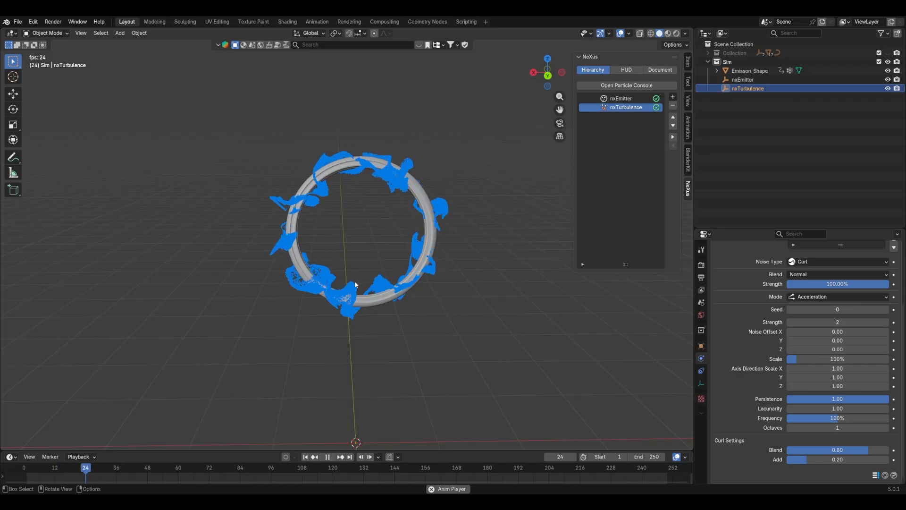
pyautogui.press('space')
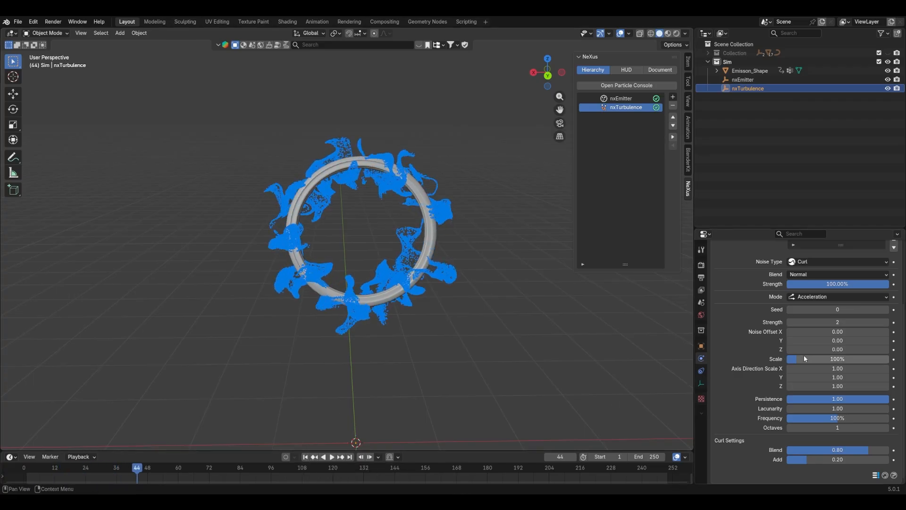
# - Raise the turbulence scale to about 168.73% and set its frequency to 30%
pyautogui.moveTo(804, 355); pyautogui.dragTo(826, 355)
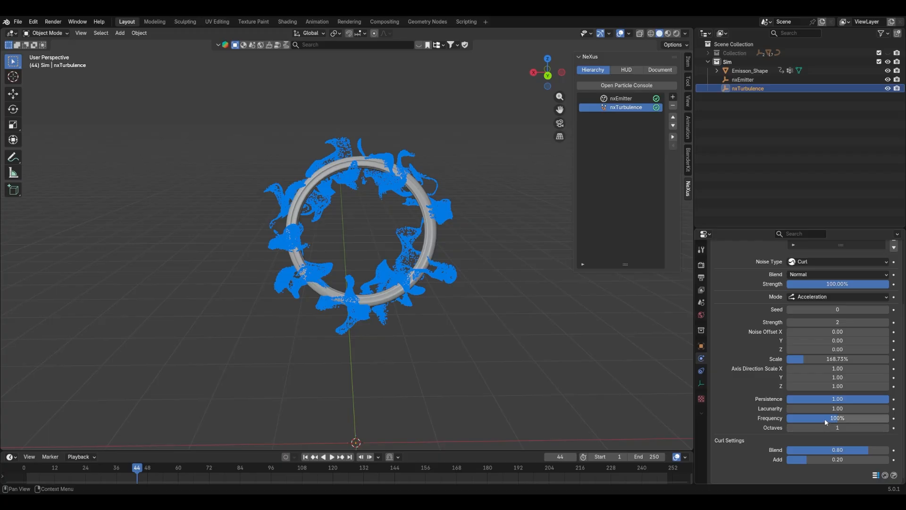
pyautogui.moveTo(836, 419); pyautogui.dragTo(815, 419)
pyautogui.click(822, 418)
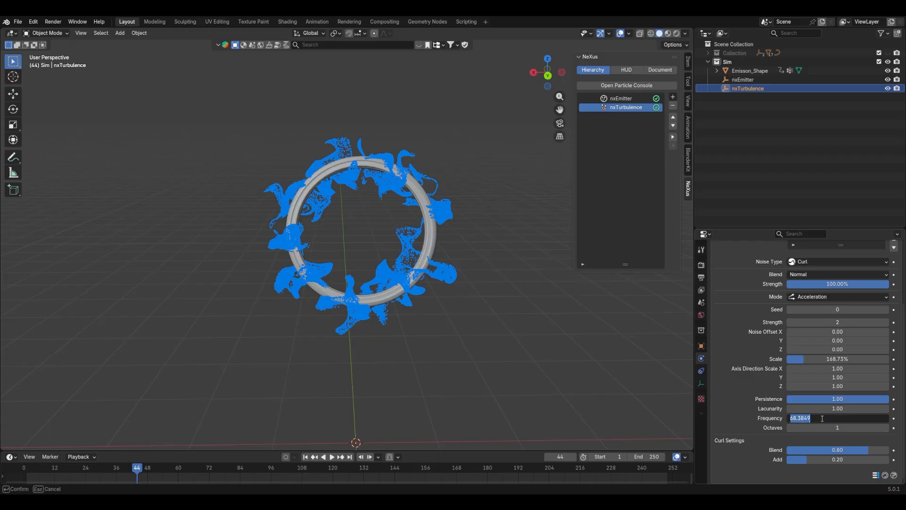
pyautogui.write('32')
pyautogui.press('Return')
pyautogui.click(822, 418)
pyautogui.write('30')
pyautogui.press('Return')
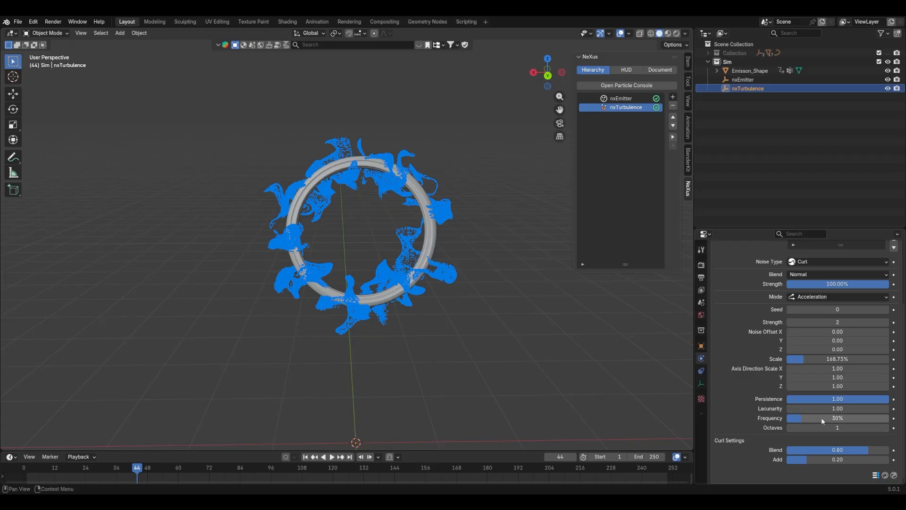
# - Replay the simulation from frame 1 and inspect the particle spread around the tire from the side and the front
pyautogui.click(304, 457)
pyautogui.press('space')
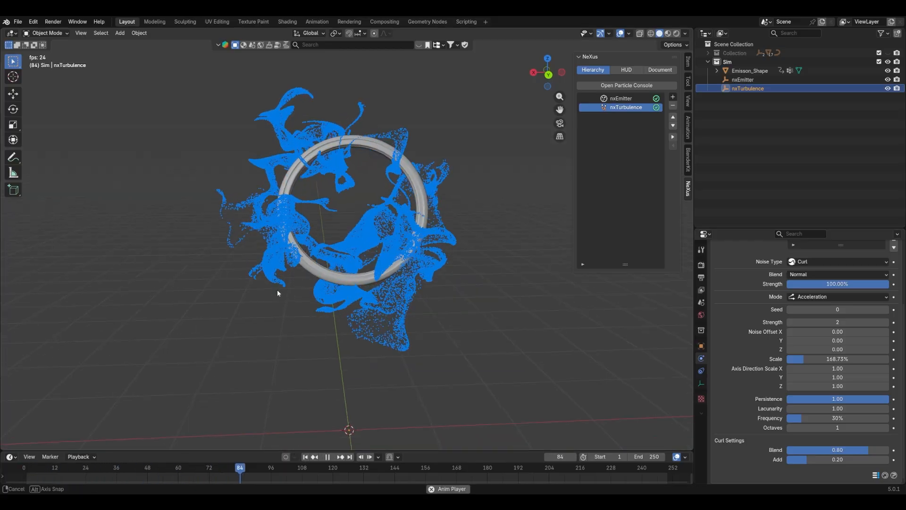
pyautogui.moveTo(277, 293); pyautogui.dragTo(318, 301, button='middle')
pyautogui.press('space')
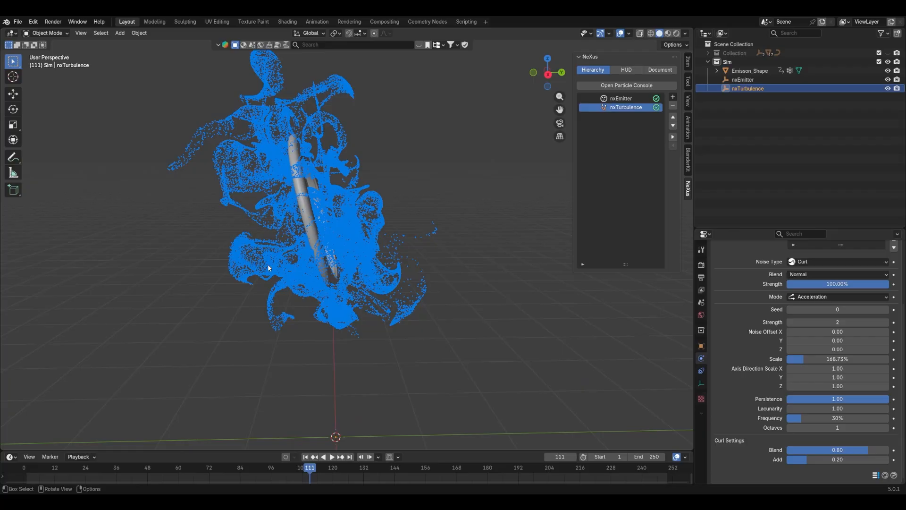
pyautogui.moveTo(263, 244); pyautogui.dragTo(369, 219, button='middle')
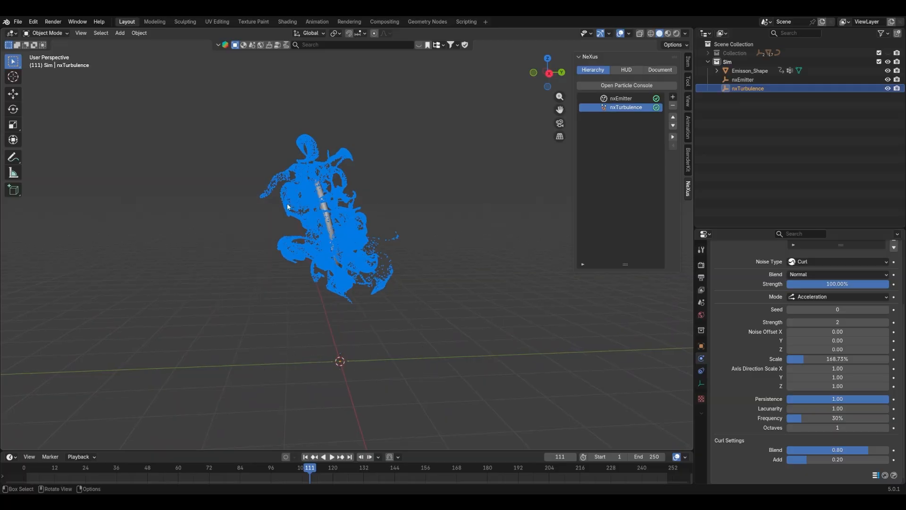
pyautogui.moveTo(387, 260); pyautogui.dragTo(347, 275, button='middle')
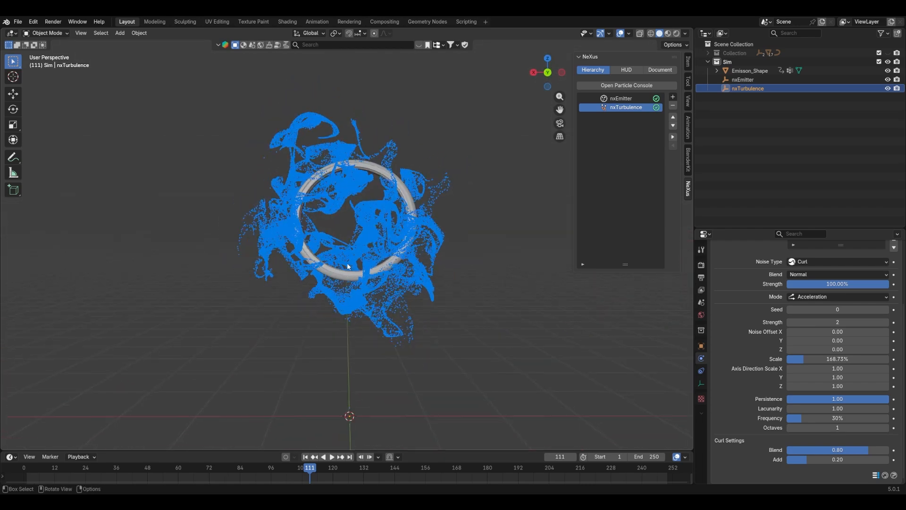
# - Set the turbulence's Axis Direction Scale Y to 0.5 and replay from frame 1 to check the sideways spread
pyautogui.moveTo(838, 377); pyautogui.dragTo(837, 377)
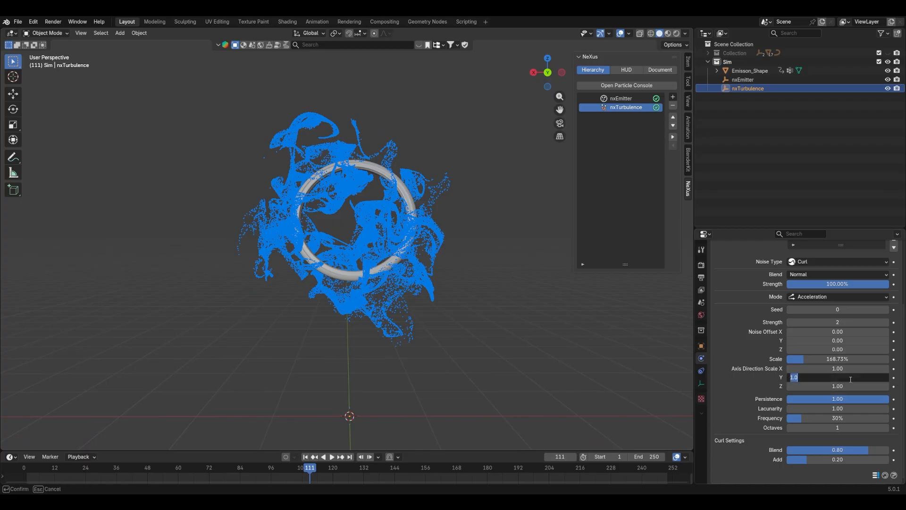
pyautogui.write('0.5')
pyautogui.press('Return')
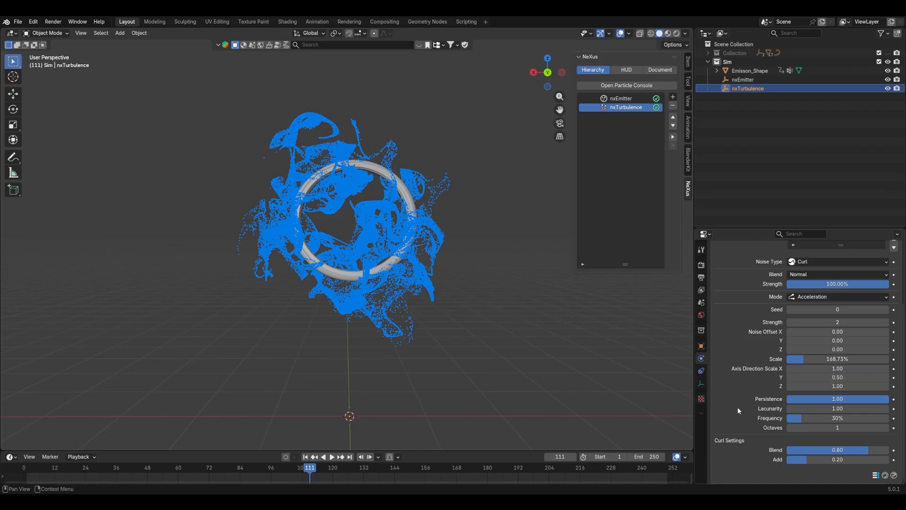
pyautogui.click(306, 456)
pyautogui.press('space')
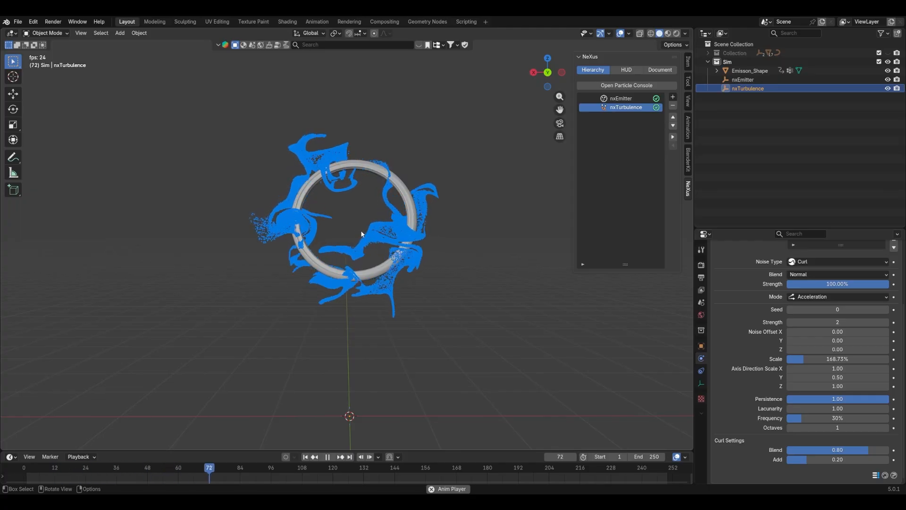
pyautogui.press('space')
pyautogui.moveTo(363, 234); pyautogui.dragTo(255, 229, button='middle')
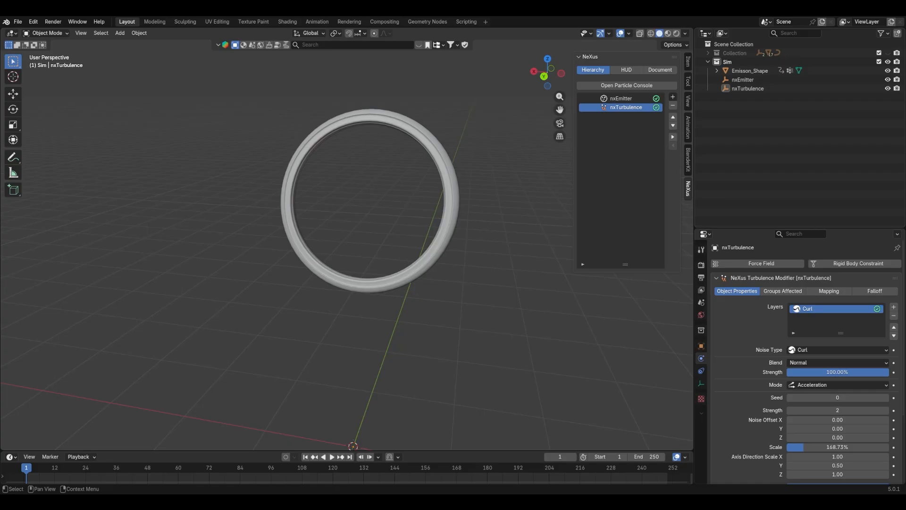
# - Add an nxRotate modifier to the NeXus hierarchy and move it up about 2.54 m along Z to the tire
pyautogui.click(673, 96)
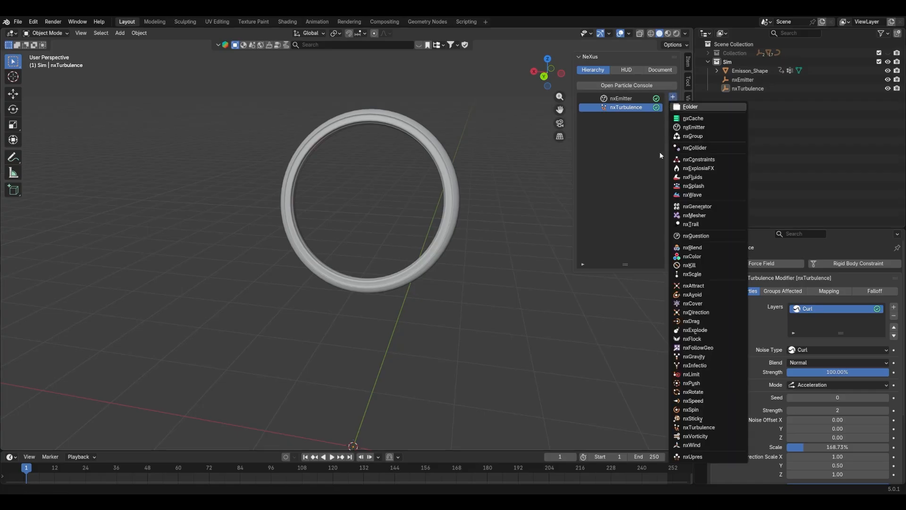
pyautogui.click(692, 391)
pyautogui.press('KP_Decimal')
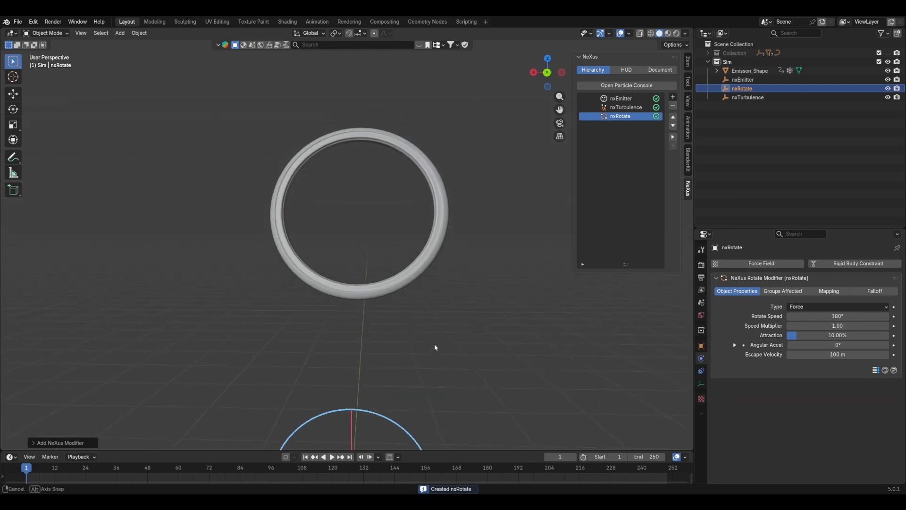
pyautogui.press('g')
pyautogui.press('z')
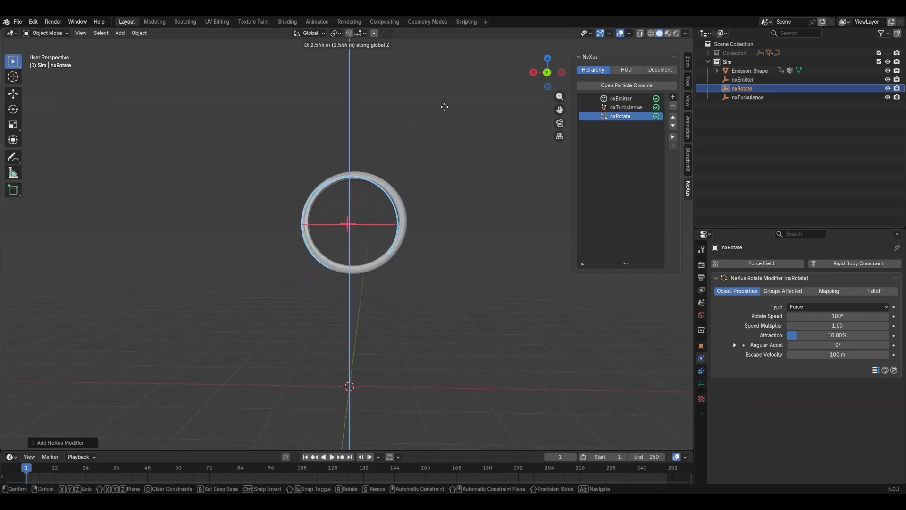
pyautogui.click(445, 107)
# - Center nxRotate inside the tire in the back orthographic view, preview the rotation and return to frame 1
pyautogui.keyDown('shift'); pyautogui.moveTo(374, 181); pyautogui.dragTo(387, 193, button='middle'); pyautogui.keyUp('shift')
pyautogui.scroll(2, 387, 197)
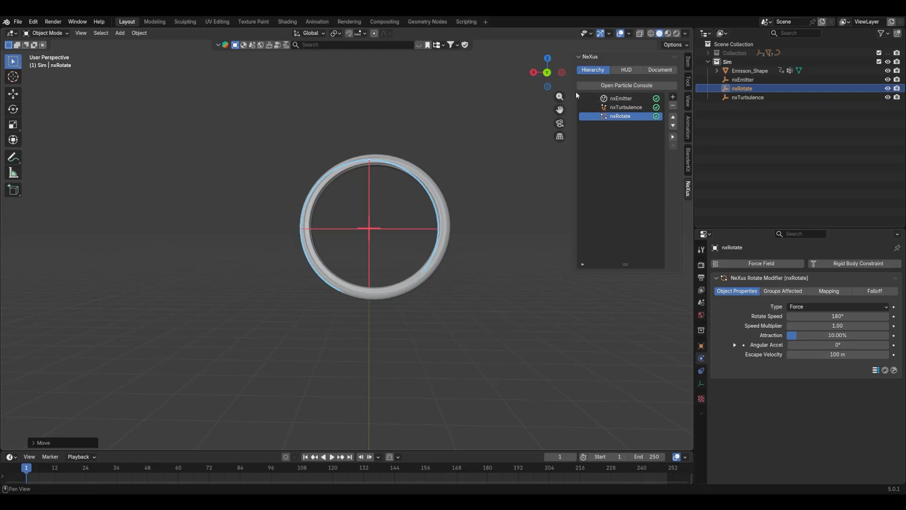
pyautogui.click(548, 72)
pyautogui.press('g')
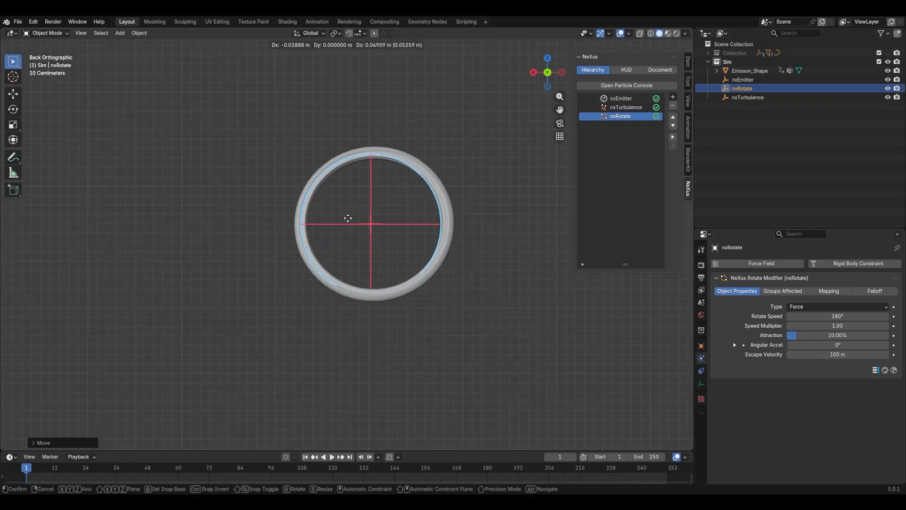
pyautogui.click(348, 218)
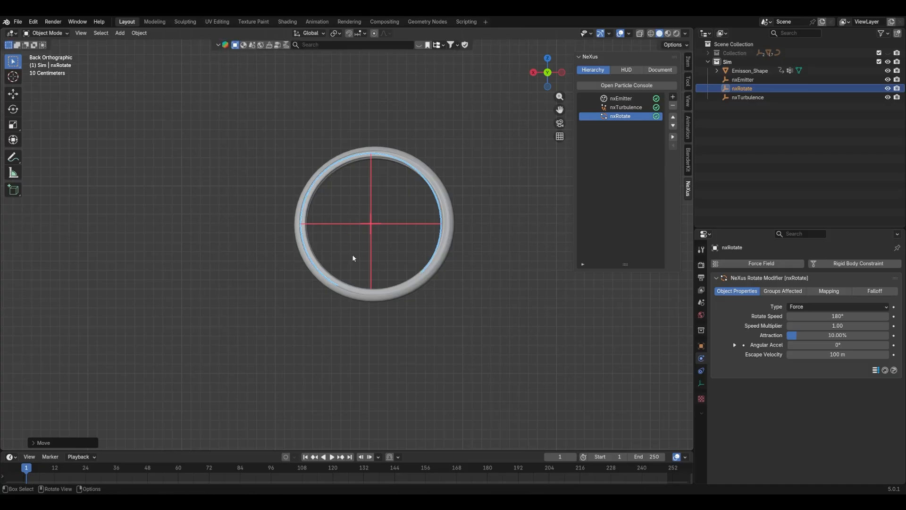
pyautogui.press('space')
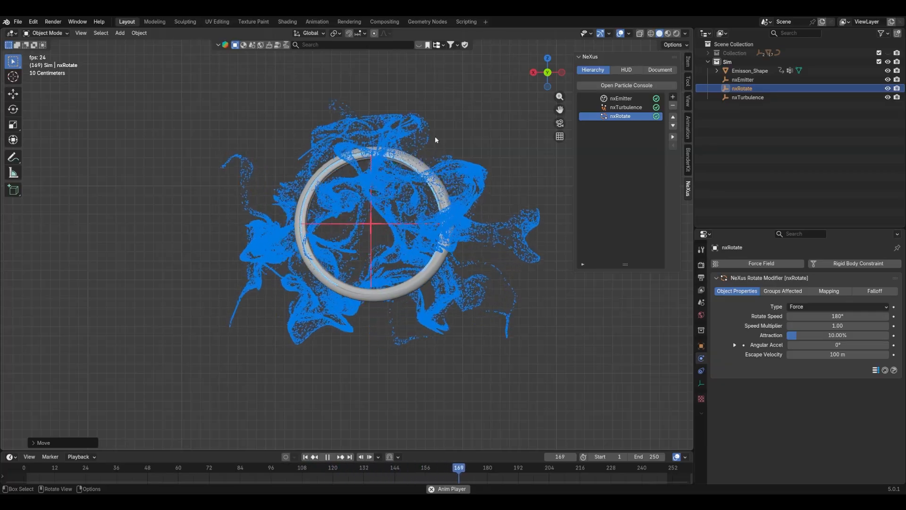
pyautogui.press('space')
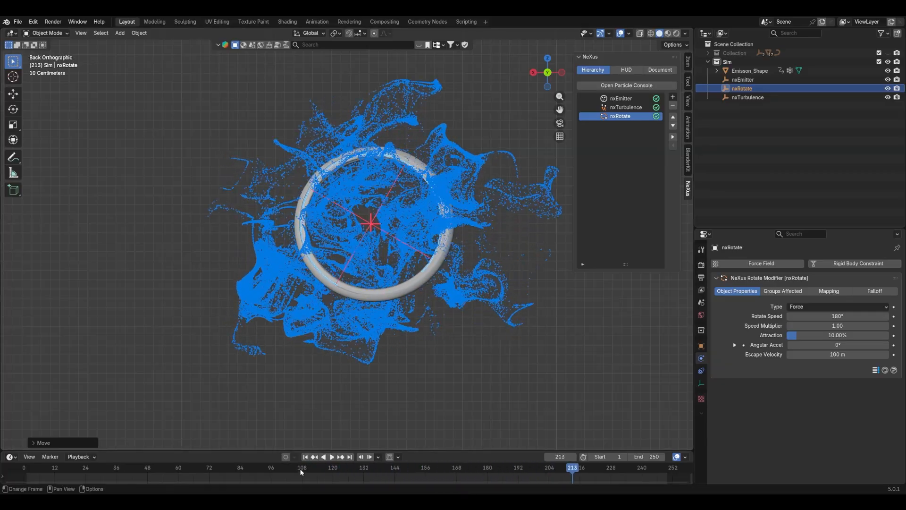
pyautogui.click(306, 456)
# - Set nxRotate's Rotate Speed to 270° and Attraction to 70%, and play the simulation to preview the swirl
pyautogui.click(817, 316)
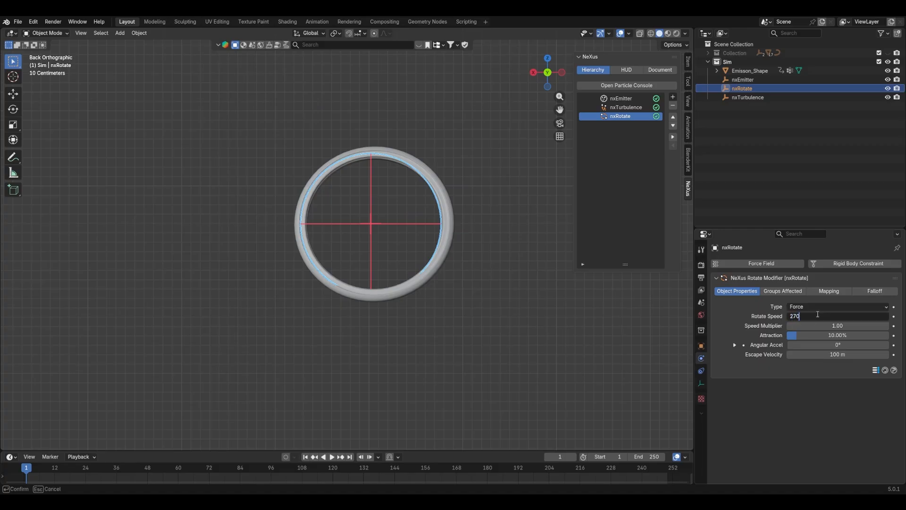
pyautogui.press('Return')
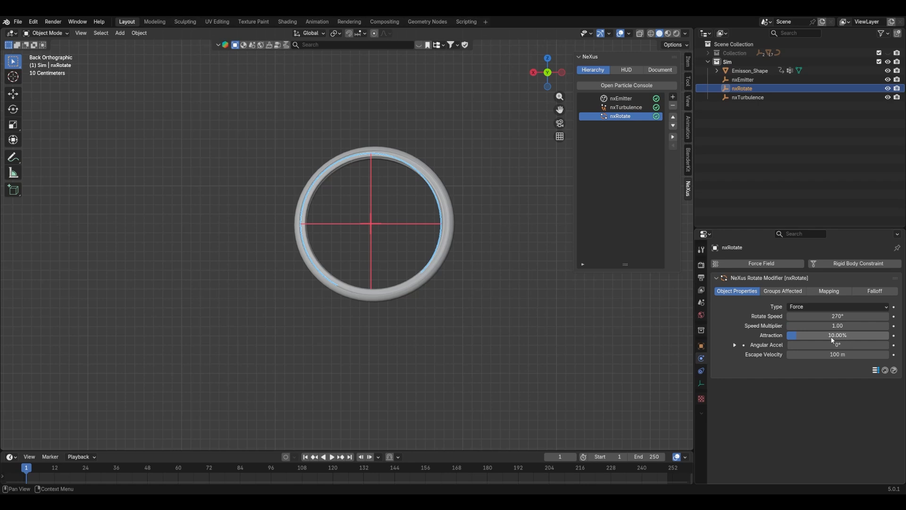
pyautogui.moveTo(831, 339); pyautogui.dragTo(849, 339)
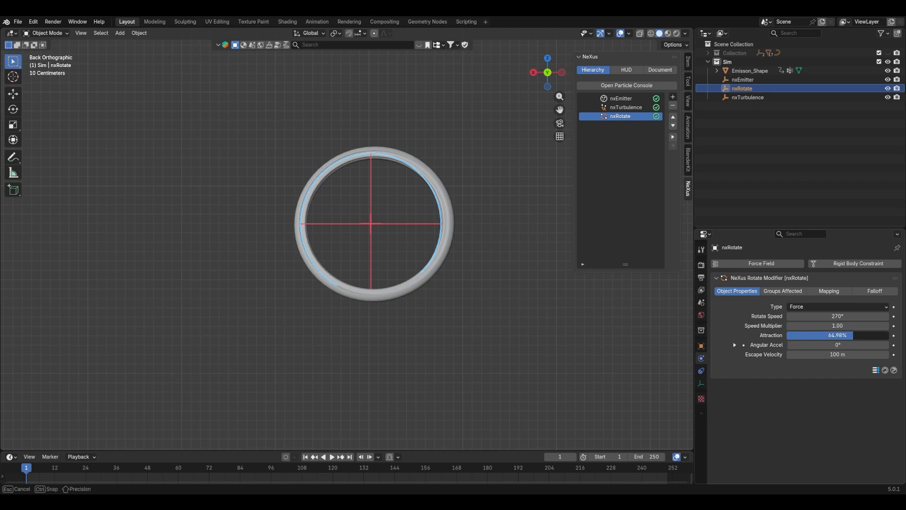
pyautogui.click(872, 335)
pyautogui.write('70')
pyautogui.press('Return')
pyautogui.press('space')
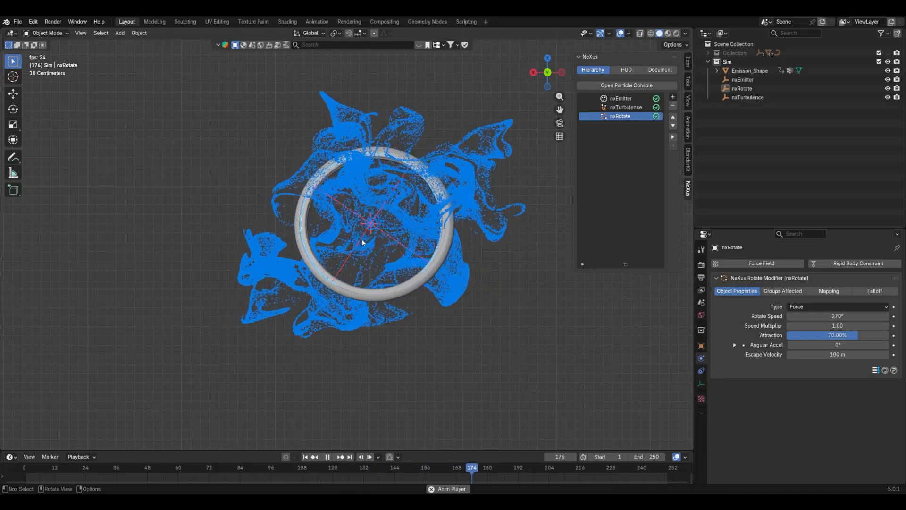
pyautogui.click(315, 228)
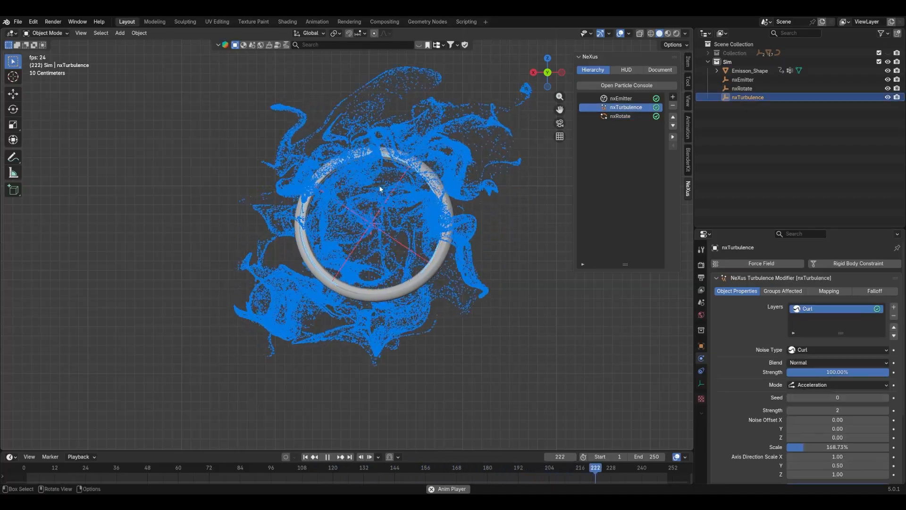
pyautogui.press('space')
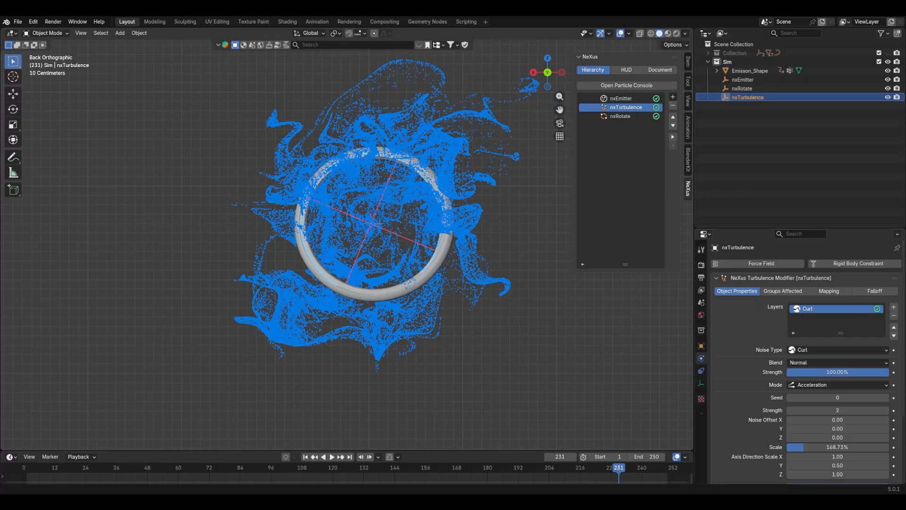
# - Lower the Curl layer's blend strength in nxTurbulence to about 61.17% and replay the simulation from frame 1
pyautogui.moveTo(837, 372); pyautogui.dragTo(834, 372)
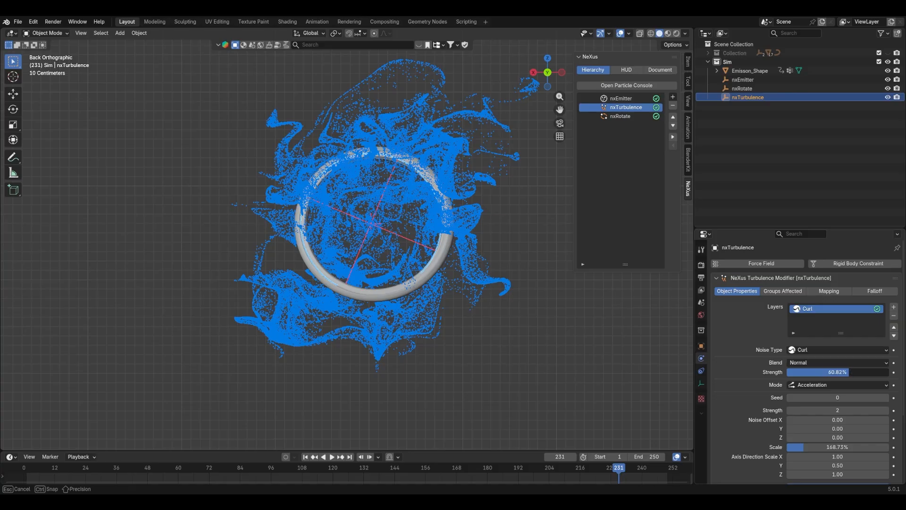
pyautogui.moveTo(849, 372); pyautogui.dragTo(848, 372)
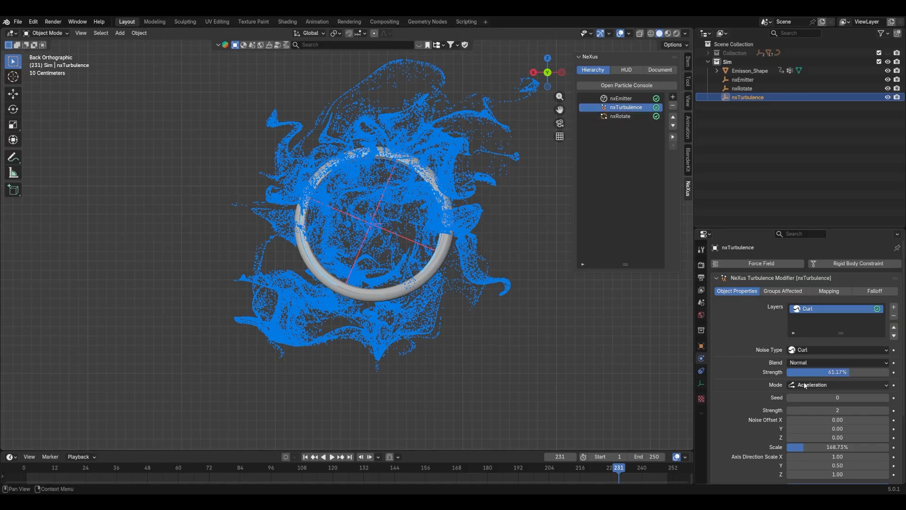
pyautogui.click(305, 456)
pyautogui.press('space')
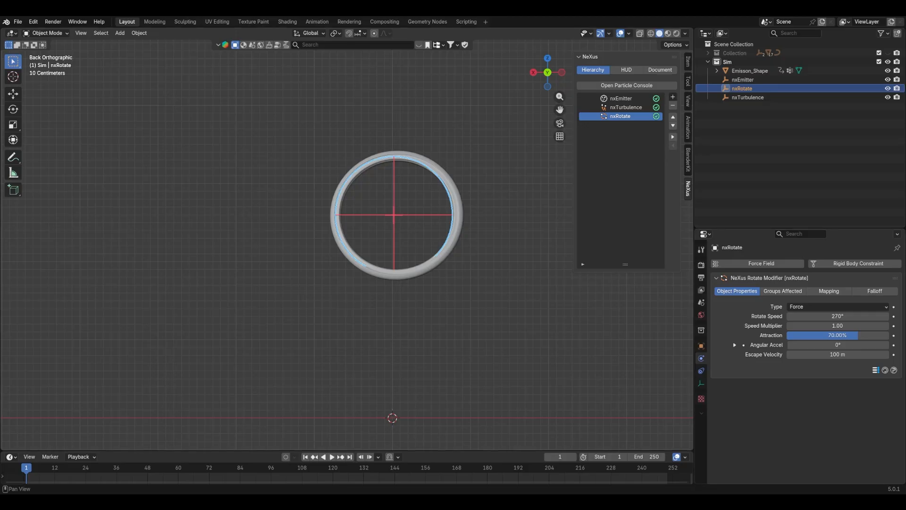
# - Add a new falloff object to nxRotate and set its mode to Sphere
pyautogui.click(874, 293)
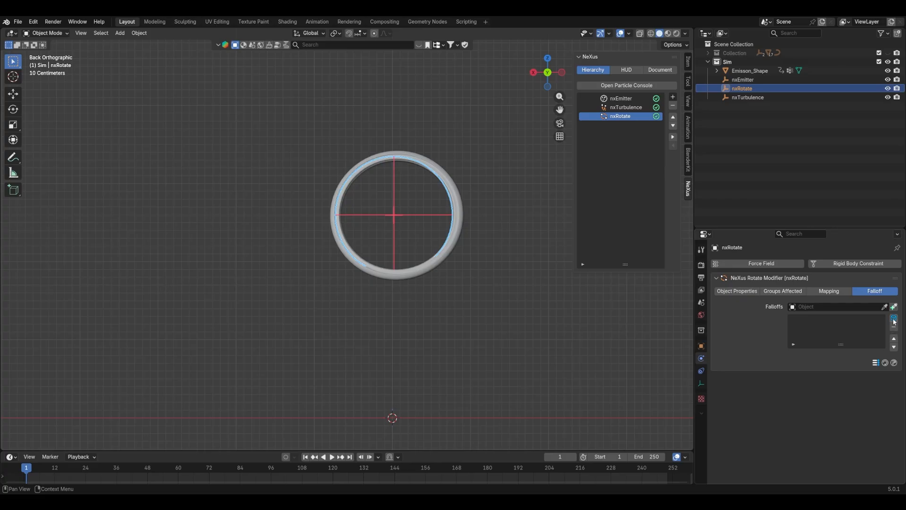
pyautogui.click(894, 319)
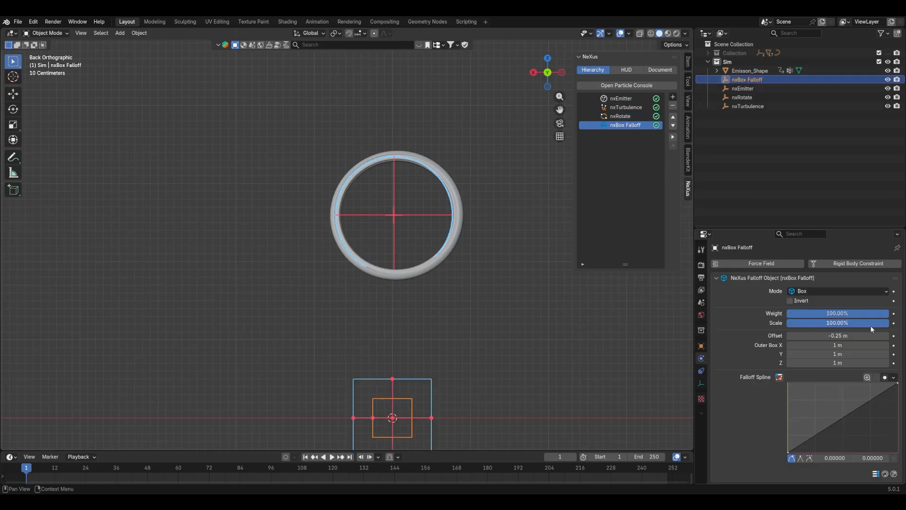
pyautogui.click(795, 293)
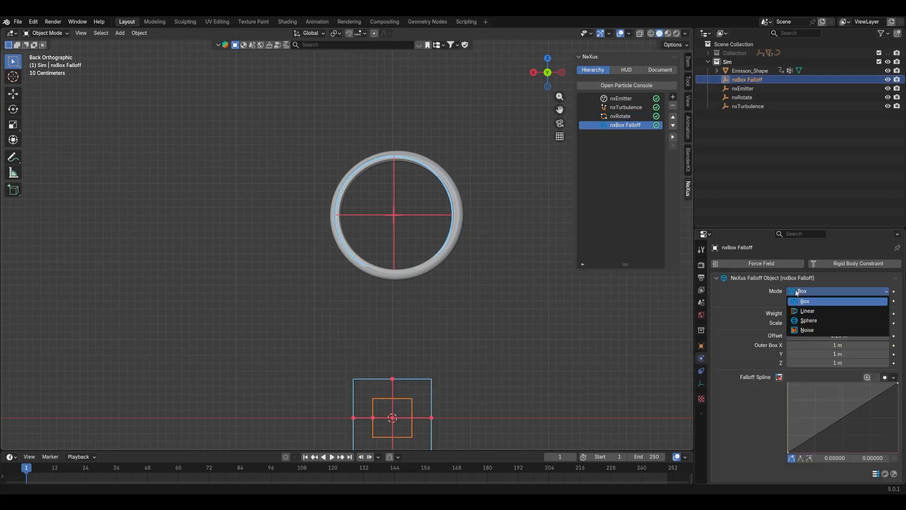
pyautogui.click(804, 322)
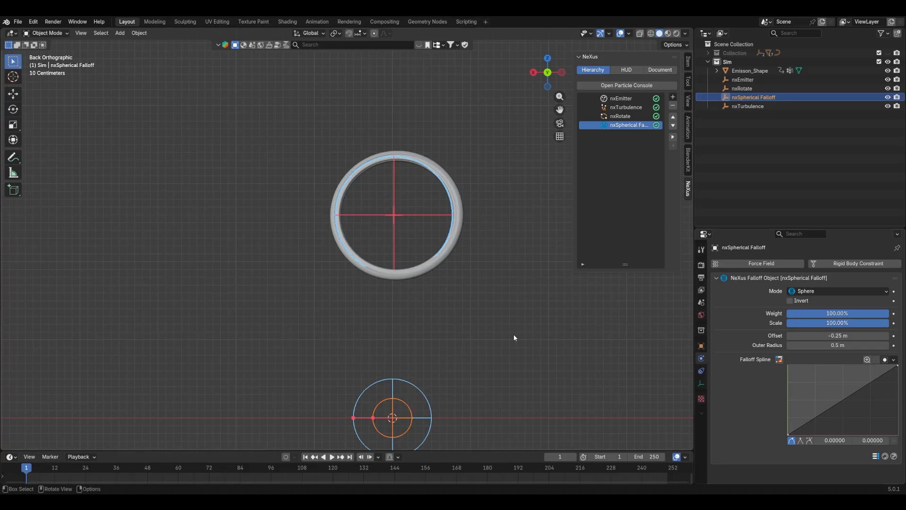
# - Move the spherical falloff up about 2.59 m into the tire, set its Outer Radius to 0.95 m and center it on the wheel
pyautogui.press('g')
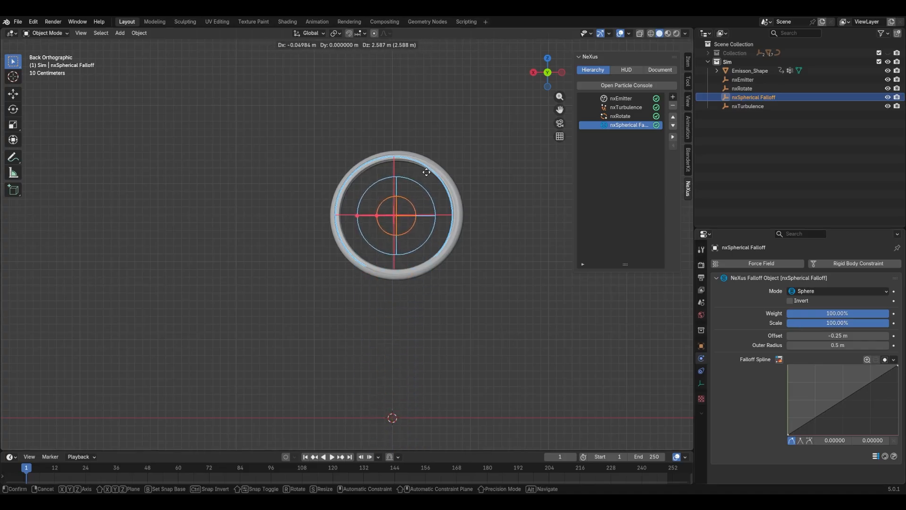
pyautogui.click(426, 172)
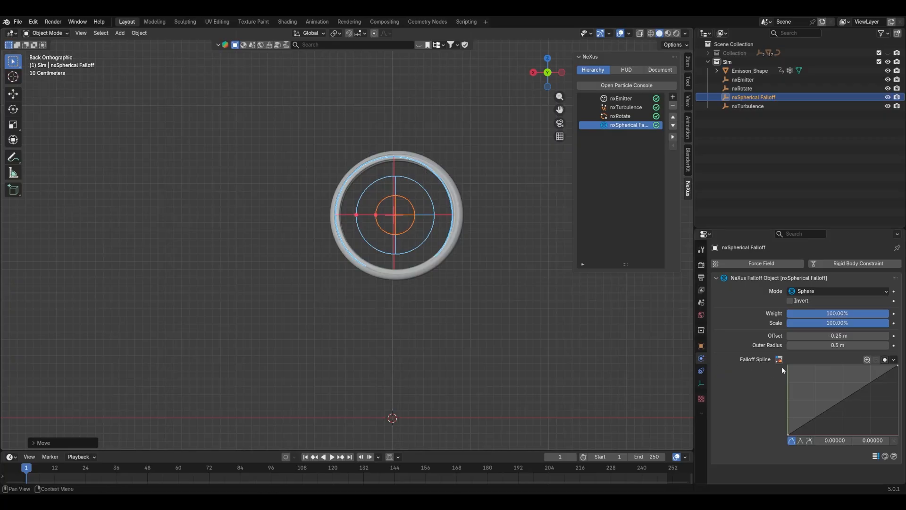
pyautogui.moveTo(835, 345); pyautogui.dragTo(887, 345)
pyautogui.scroll(3, 375, 223)
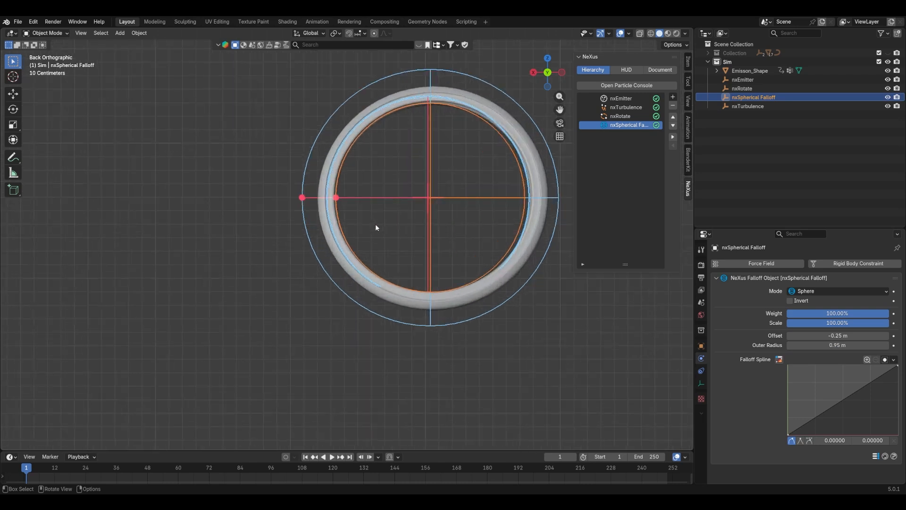
pyautogui.keyDown('shift'); pyautogui.moveTo(471, 210); pyautogui.dragTo(461, 215, button='middle'); pyautogui.keyUp('shift')
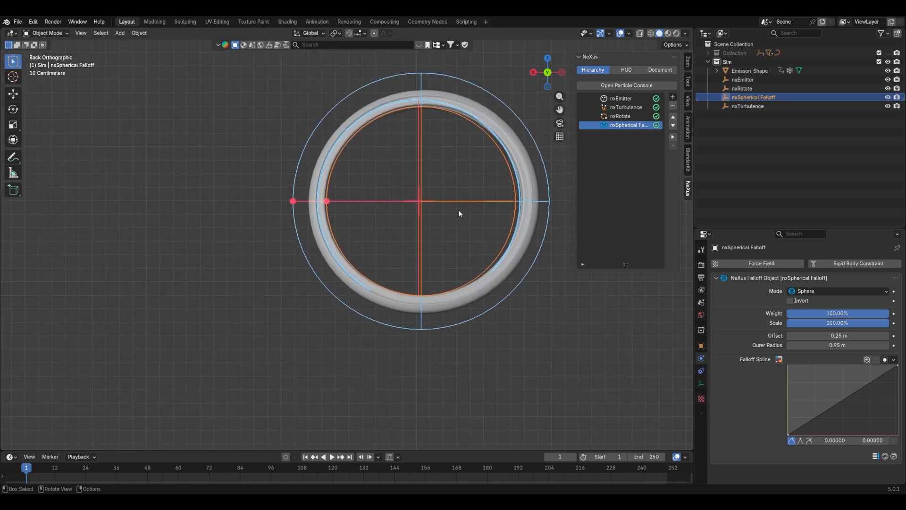
pyautogui.press('g')
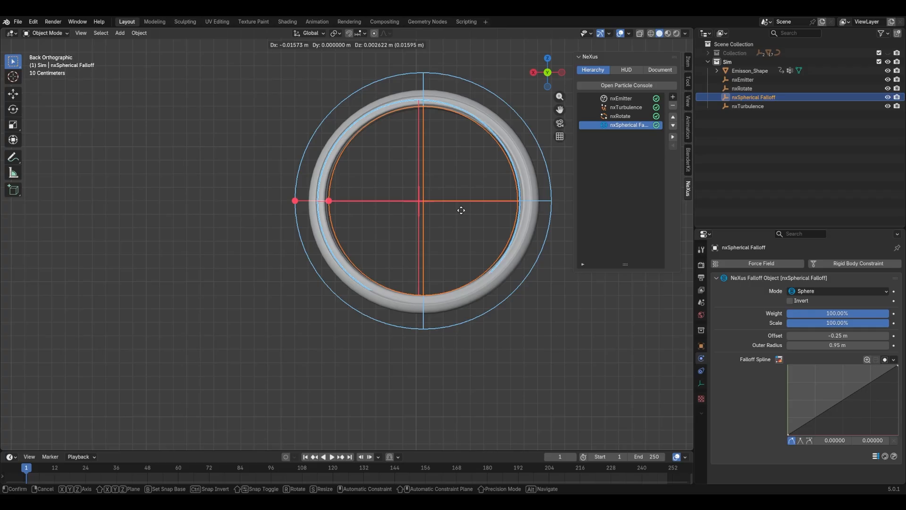
pyautogui.click(461, 210)
# - Play the simulation in the back view and examine how particles swirl inside and outside the spherical falloff
pyautogui.scroll(-4, 447, 216)
pyautogui.press('space')
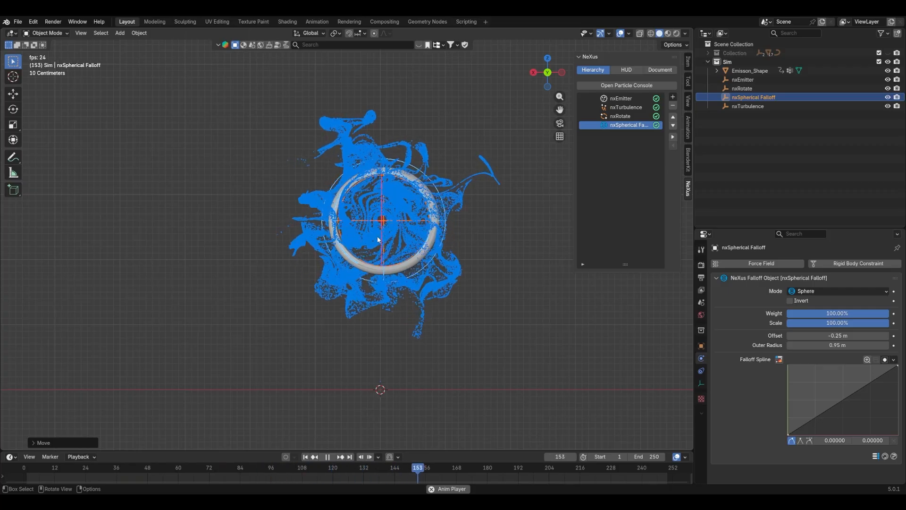
pyautogui.press('space')
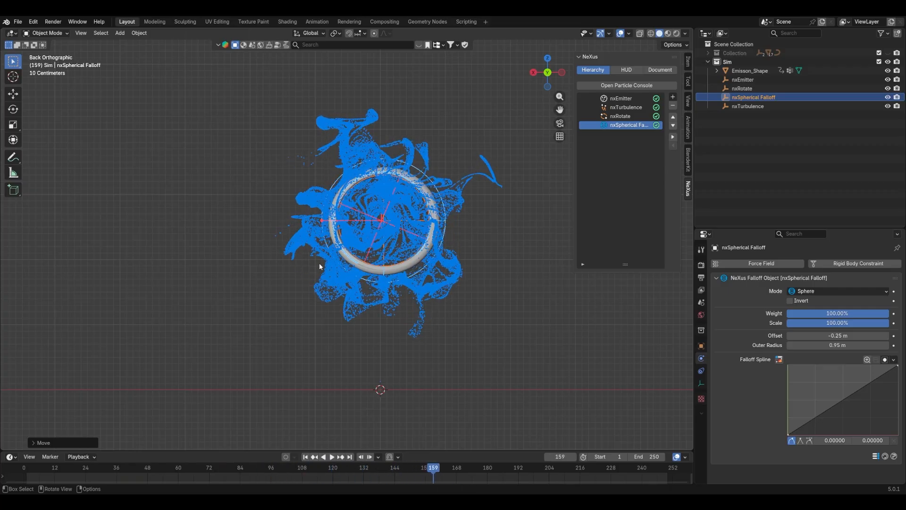
pyautogui.press('space')
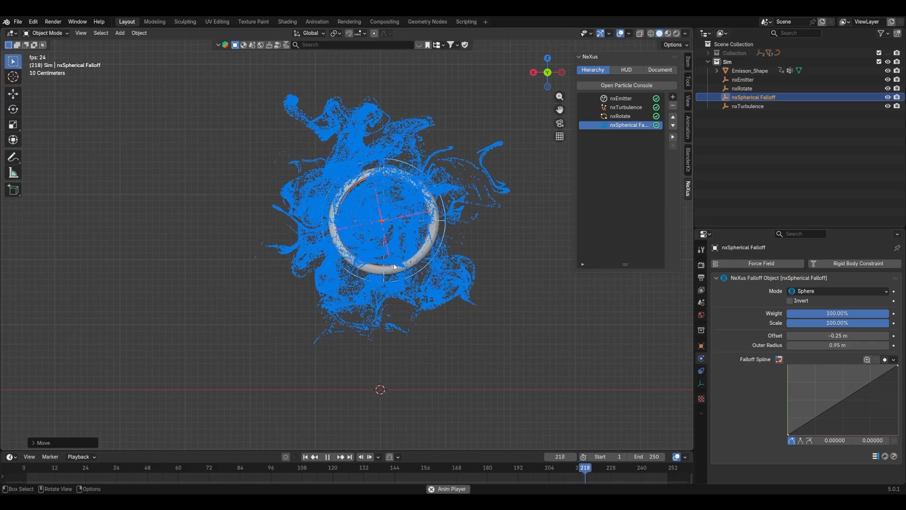
pyautogui.press('space')
pyautogui.scroll(3, 372, 242)
pyautogui.scroll(2, 376, 244)
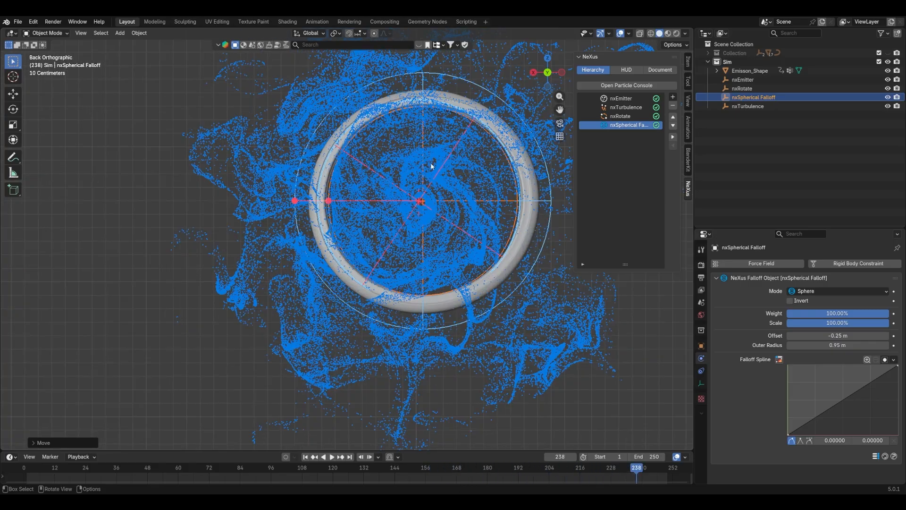
pyautogui.scroll(-2, 406, 188)
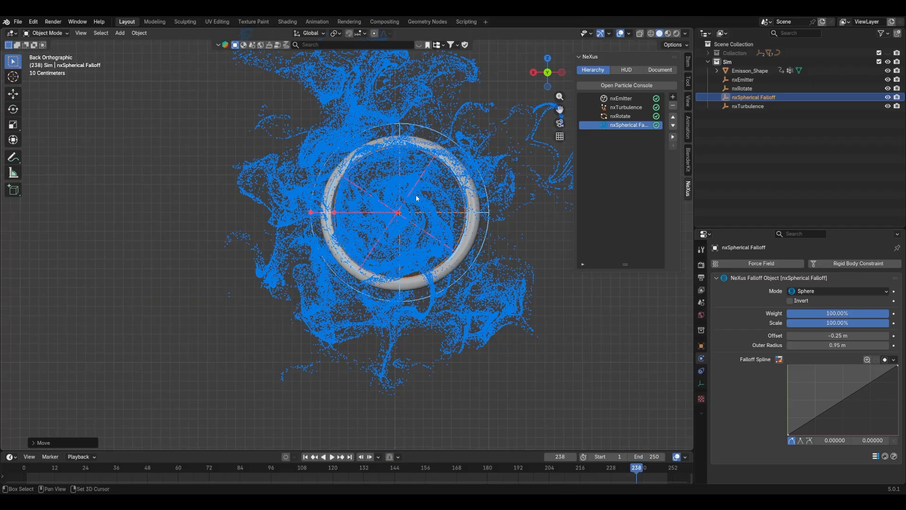
pyautogui.keyDown('shift'); pyautogui.moveTo(417, 198); pyautogui.dragTo(396, 210, button='middle'); pyautogui.keyUp('shift')
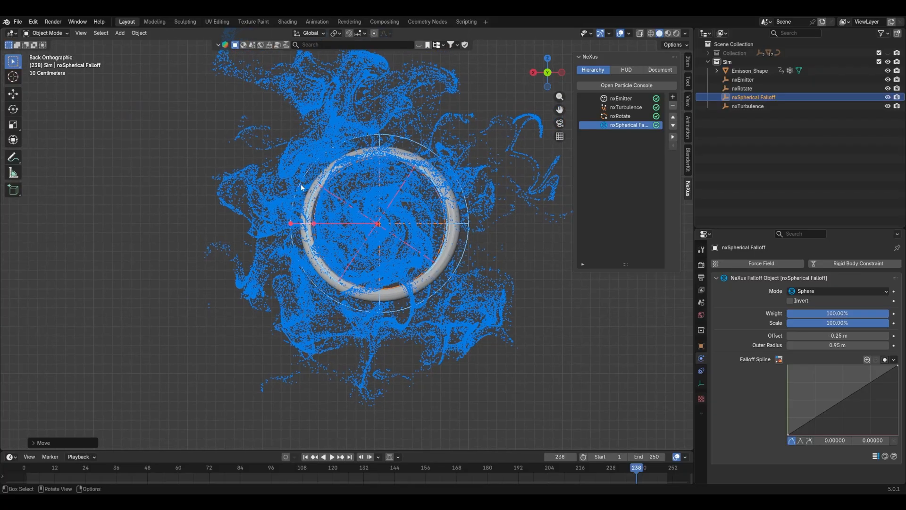
# - Return to frame 1 and add an nxCollider to the NeXus hierarchy directly below nxTurbulence
pyautogui.click(627, 107)
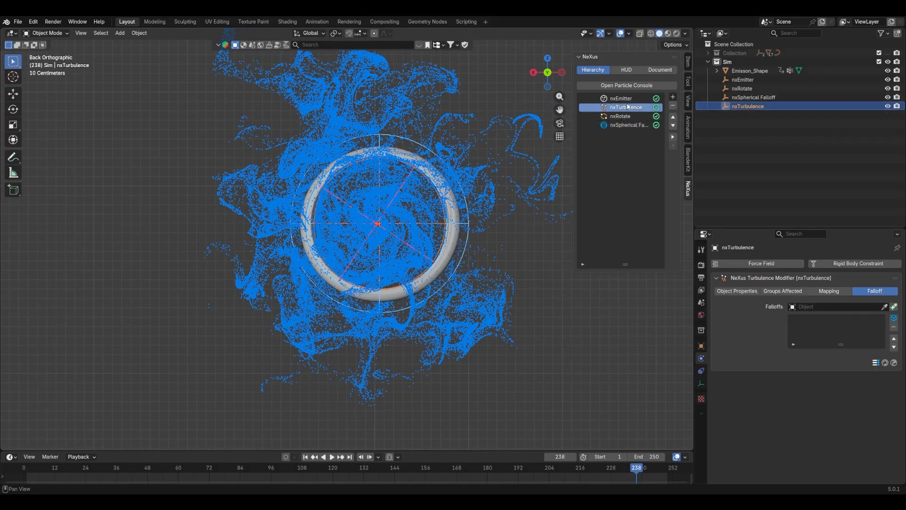
pyautogui.click(305, 457)
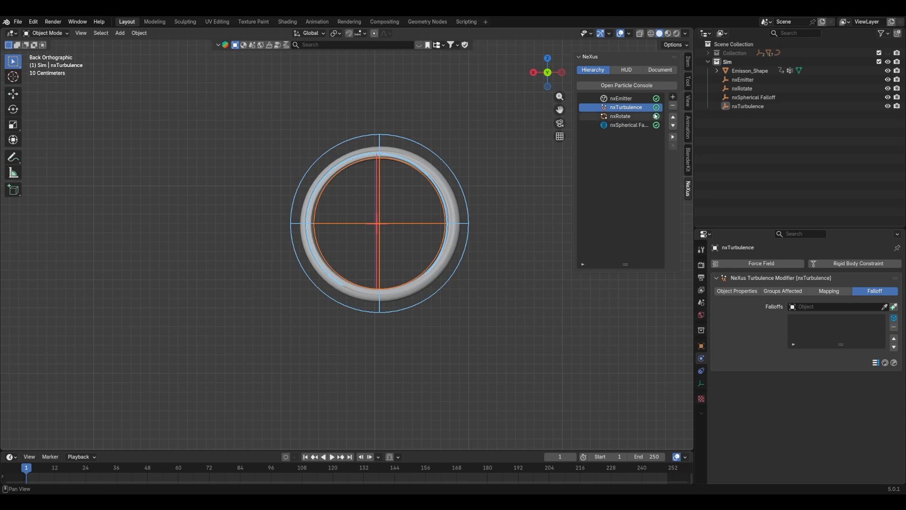
pyautogui.click(673, 97)
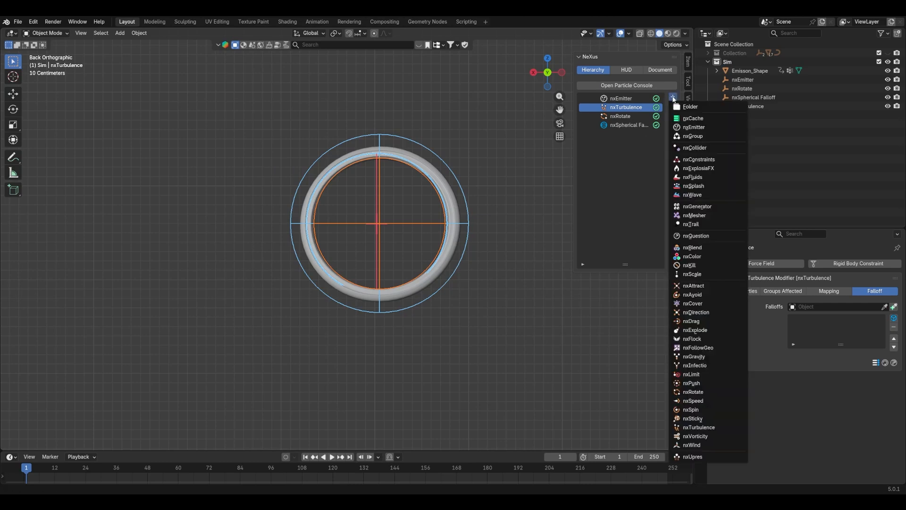
pyautogui.click(710, 148)
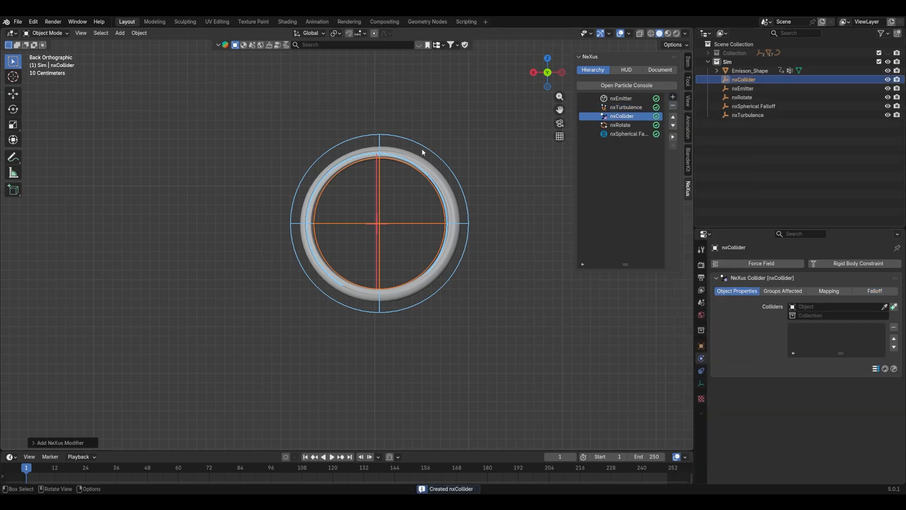
# - Unhide the Collection holding the bicycle and add Front_Tire as nxCollider's collider object
pyautogui.moveTo(423, 151); pyautogui.dragTo(396, 202, button='middle')
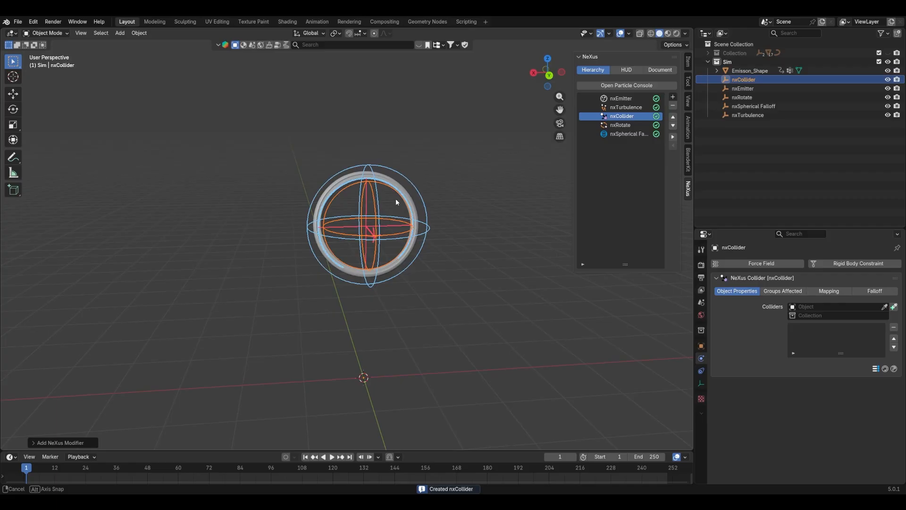
pyautogui.click(887, 52)
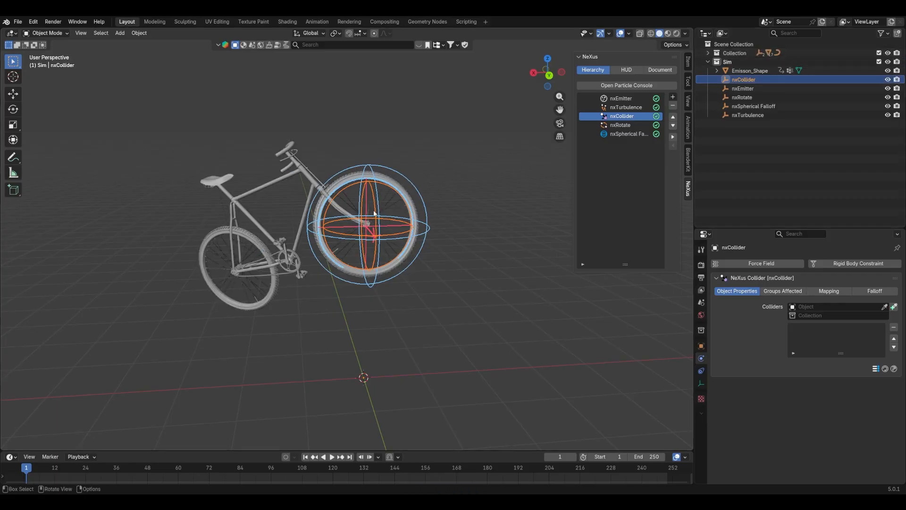
pyautogui.scroll(4, 346, 202)
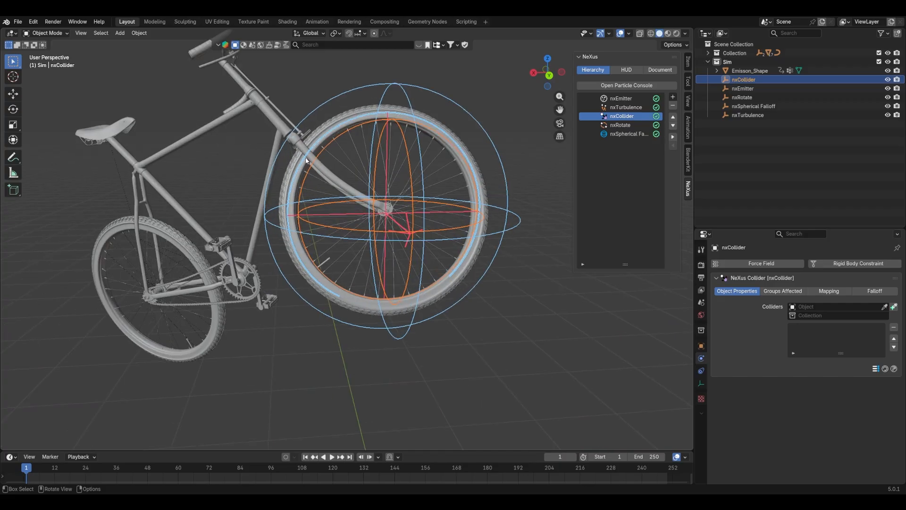
pyautogui.moveTo(308, 160); pyautogui.dragTo(328, 166, button='middle')
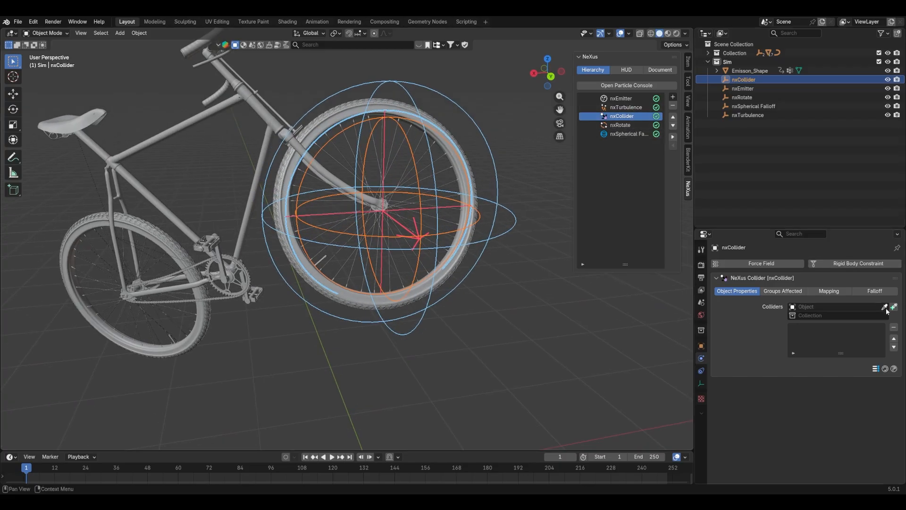
pyautogui.click(452, 258)
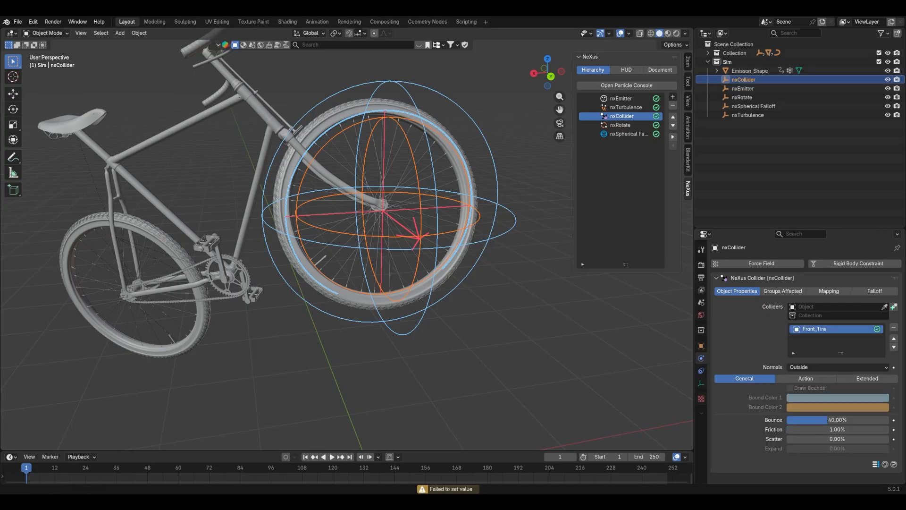
# - Set the Front_Tire collider's Bounce to 0% and its Friction to 50%
pyautogui.moveTo(827, 420); pyautogui.dragTo(783, 418)
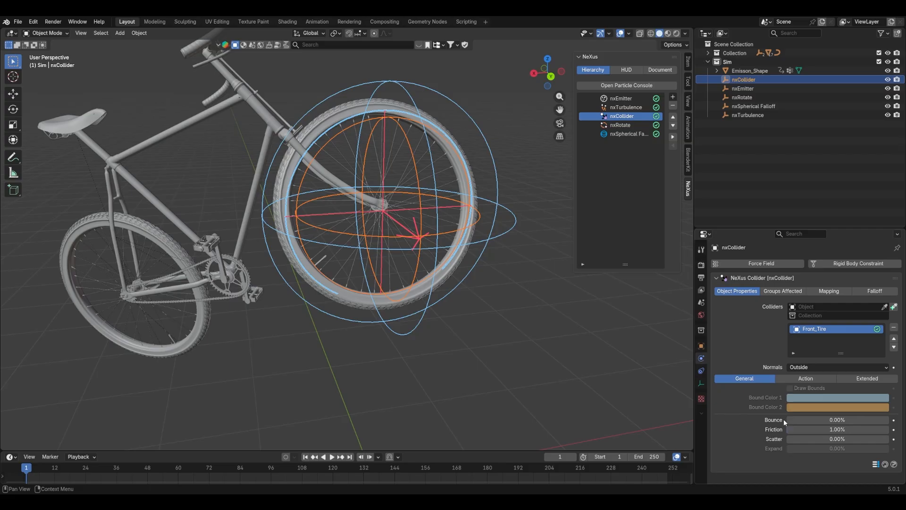
pyautogui.click(823, 429)
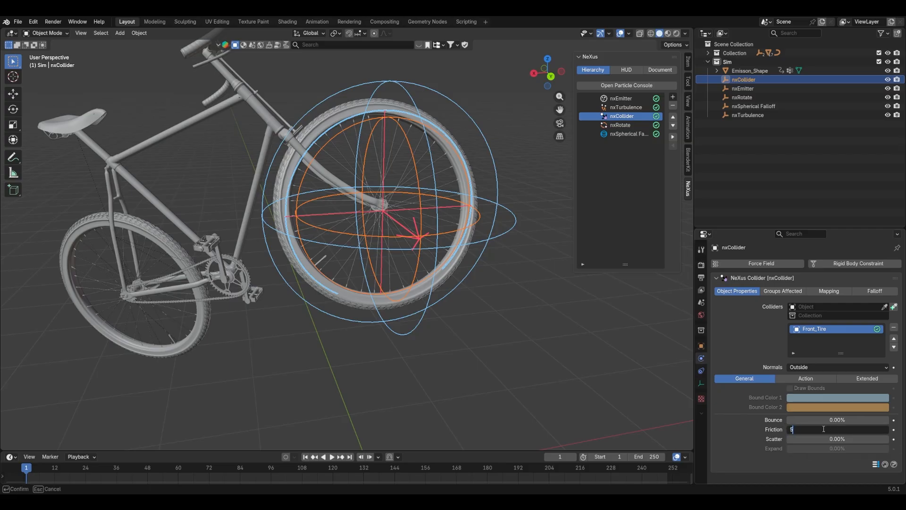
pyautogui.press('Return')
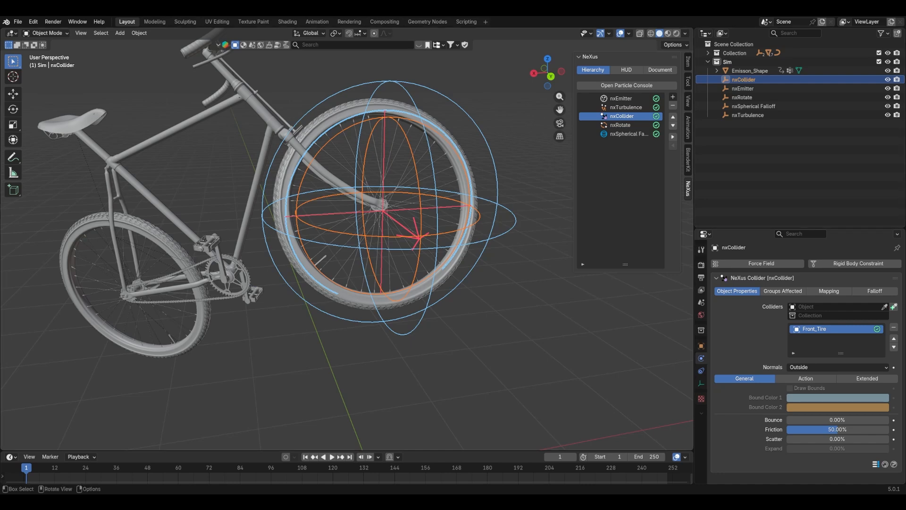
# - Inspect the fork, frame and handlebar parts around the front wheel by selecting them individually from several angles
pyautogui.click(305, 145)
pyautogui.moveTo(304, 145); pyautogui.dragTo(284, 147, button='middle')
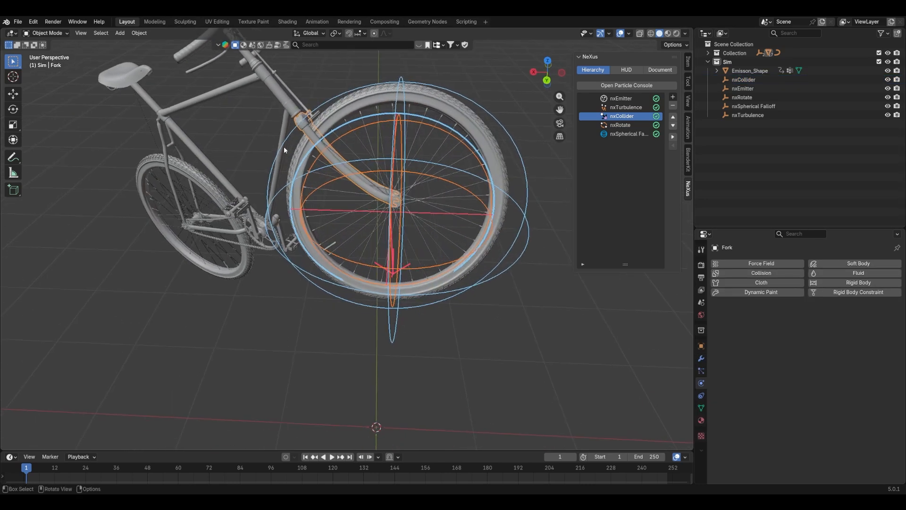
pyautogui.click(283, 102)
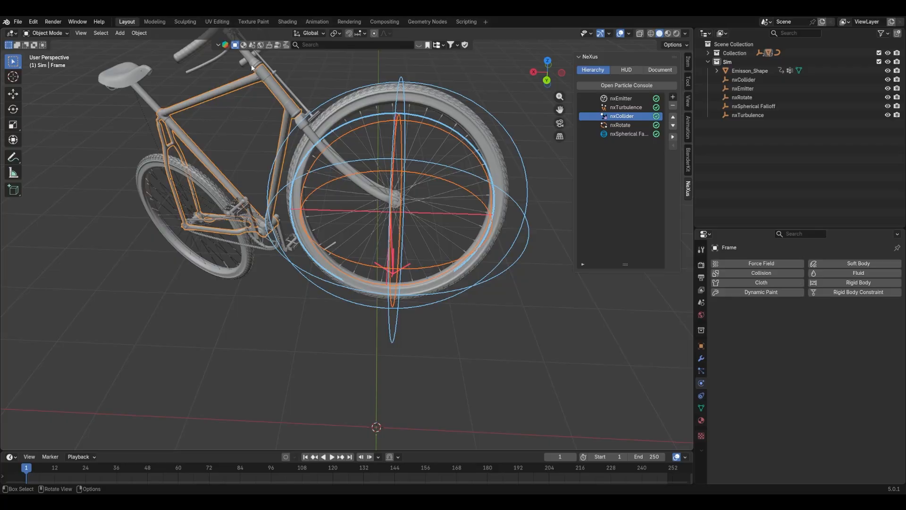
pyautogui.click(249, 65)
pyautogui.click(286, 109)
pyautogui.click(308, 136)
pyautogui.moveTo(436, 184); pyautogui.dragTo(417, 146, button='middle')
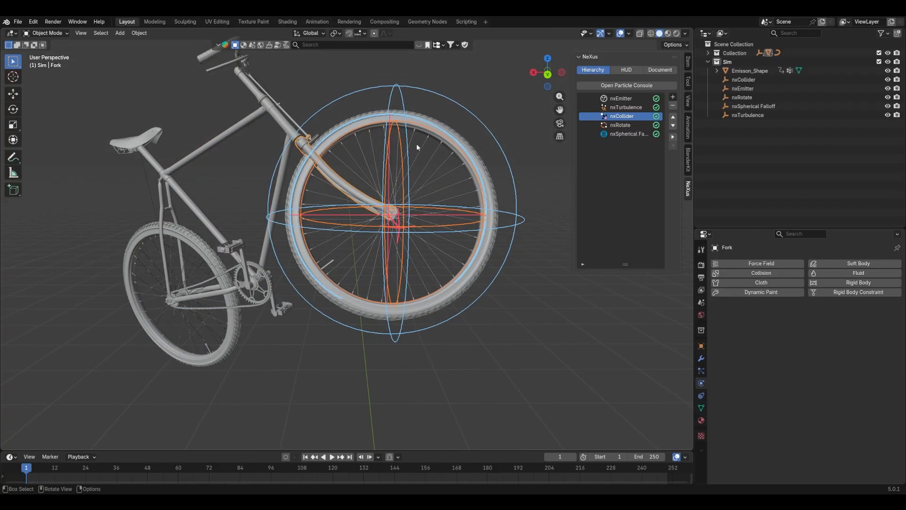
pyautogui.moveTo(289, 150); pyautogui.dragTo(304, 169, button='middle')
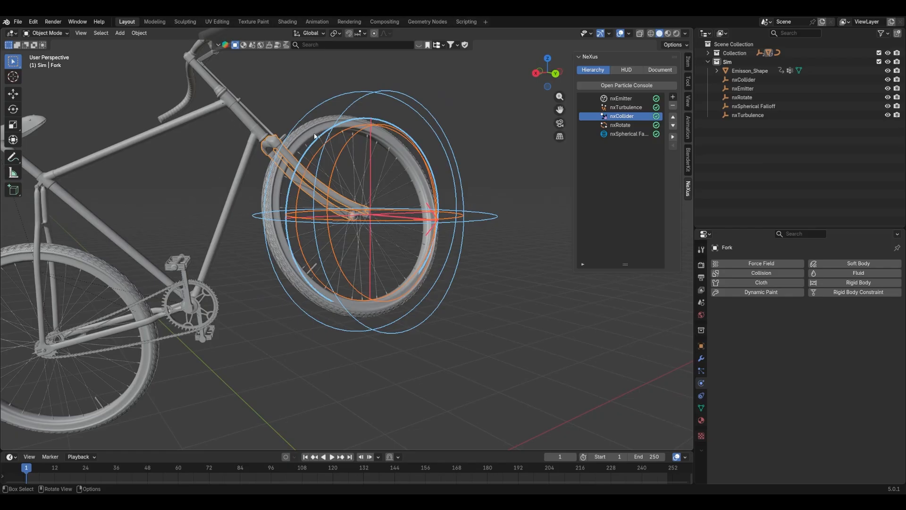
# - Play the simulation to preview the particles around the front tire and fork, and return to frame 1
pyautogui.moveTo(315, 137); pyautogui.dragTo(303, 432, button='middle')
pyautogui.press('space')
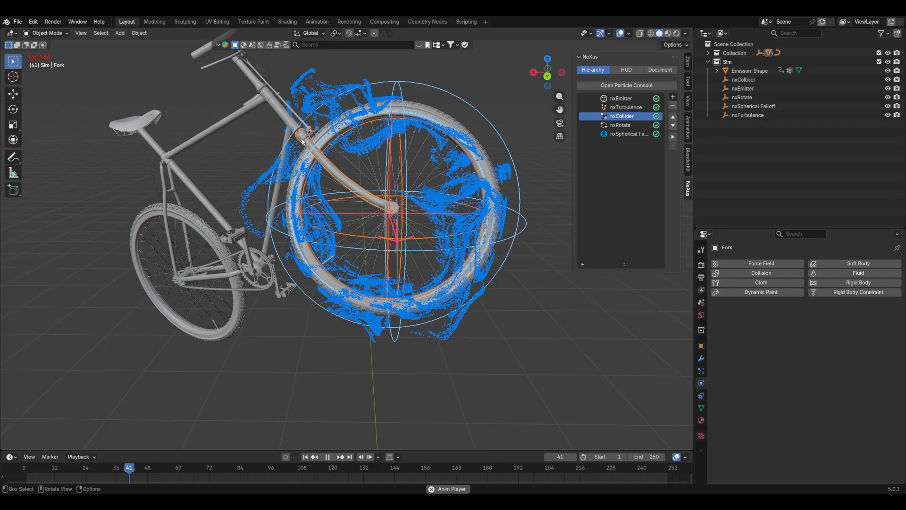
pyautogui.press('space')
pyautogui.moveTo(238, 153)
pyautogui.mouseDown(button='middle')
pyautogui.moveTo(414, 174)
pyautogui.moveTo(244, 154)
pyautogui.mouseUp(button='middle')
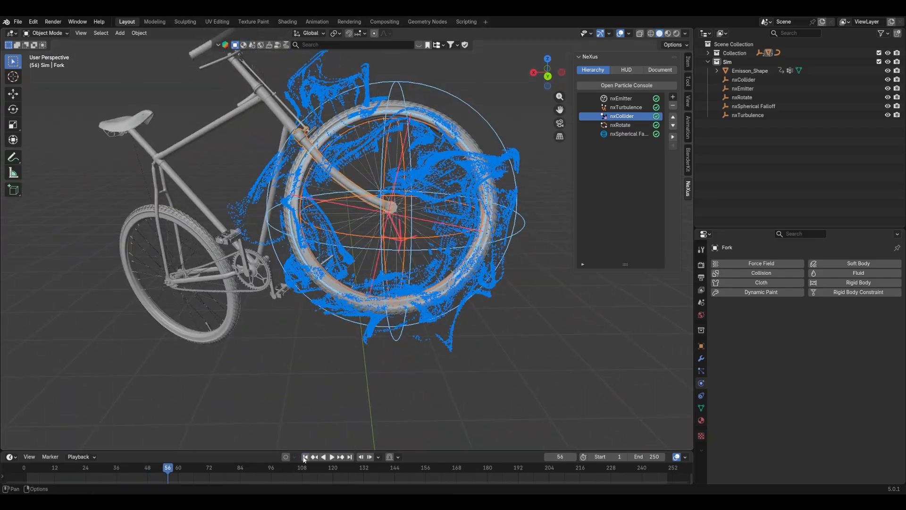
pyautogui.hotkey('shift', 'Left')
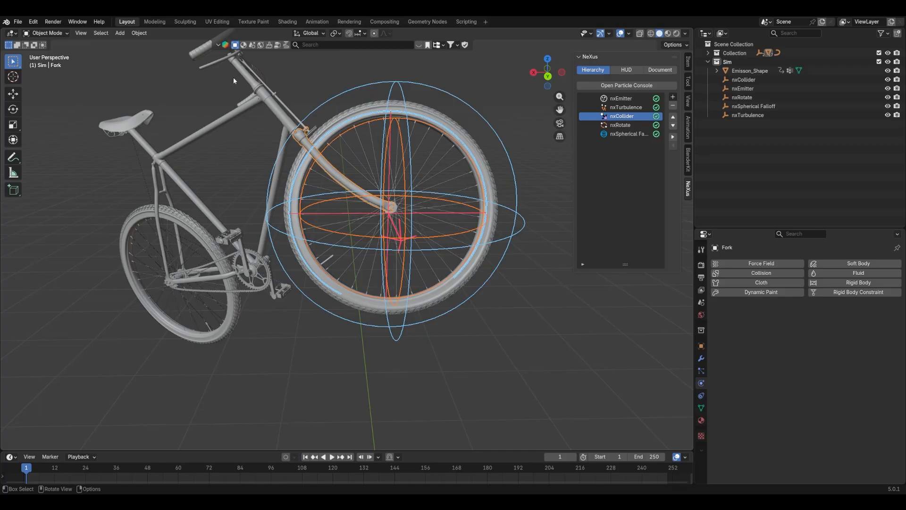
# - Examine the fork, handlebar and frame parts near the front wheel by selecting them individually
pyautogui.click(294, 136)
pyautogui.click(293, 136)
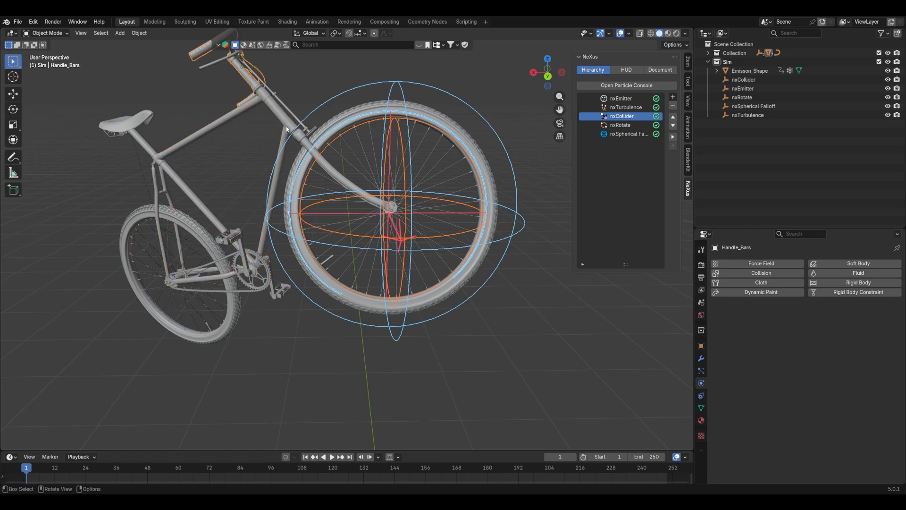
pyautogui.click(294, 137)
pyautogui.click(295, 137)
pyautogui.click(293, 135)
pyautogui.click(288, 120)
pyautogui.click(291, 129)
pyautogui.click(299, 141)
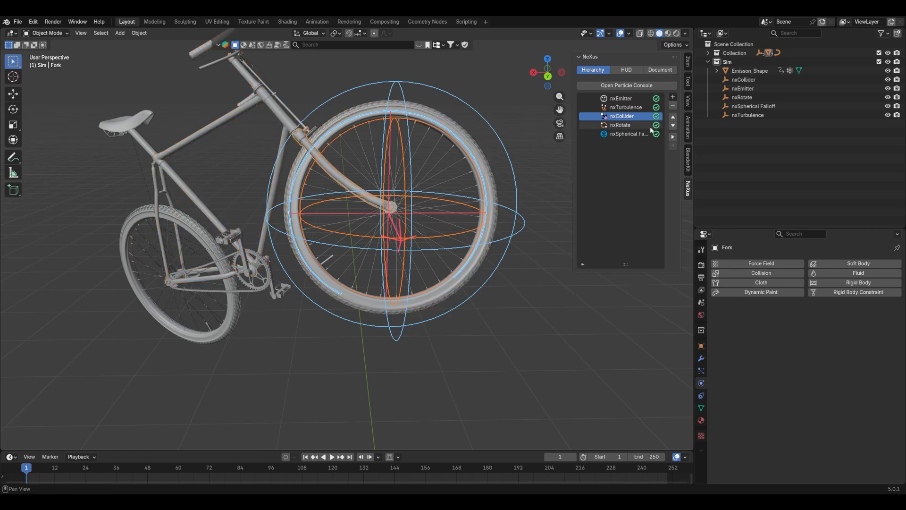
# - Add Fork and Frame to nxCollider's list of collider objects
pyautogui.click(633, 116)
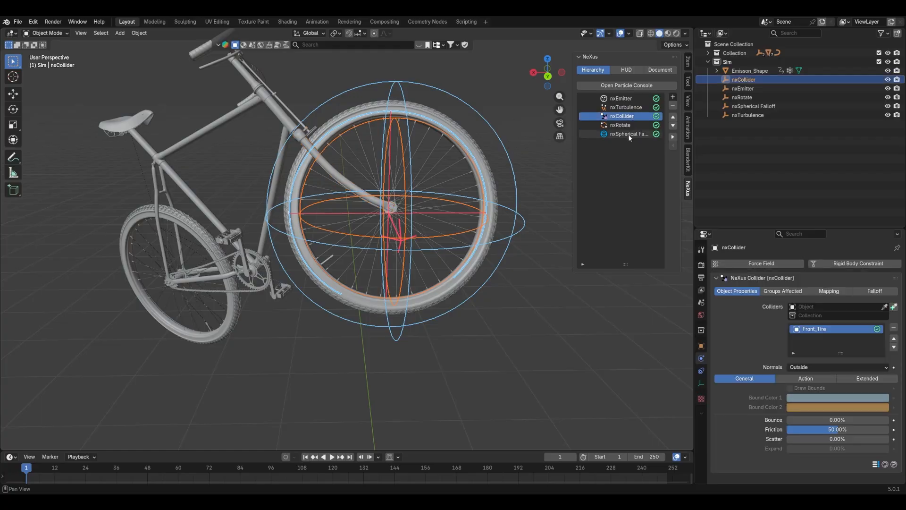
pyautogui.moveTo(438, 147); pyautogui.dragTo(333, 158, button='middle')
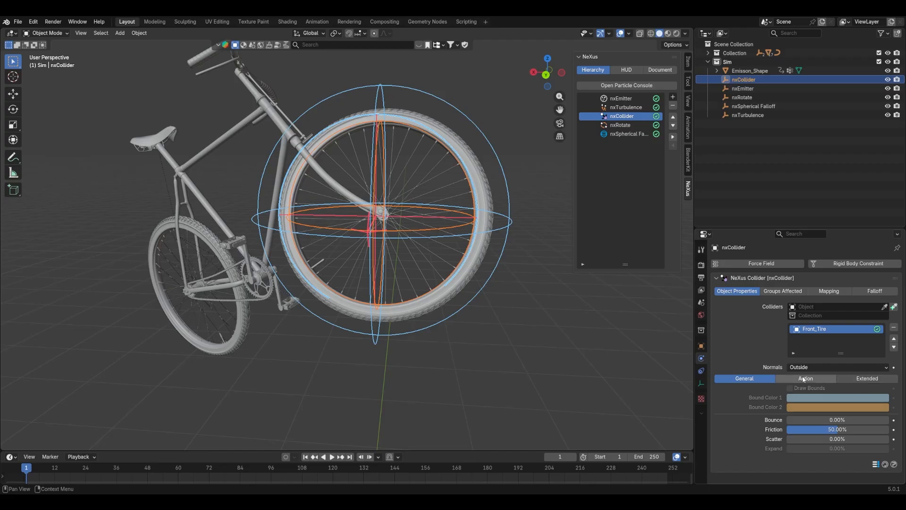
pyautogui.click(893, 307)
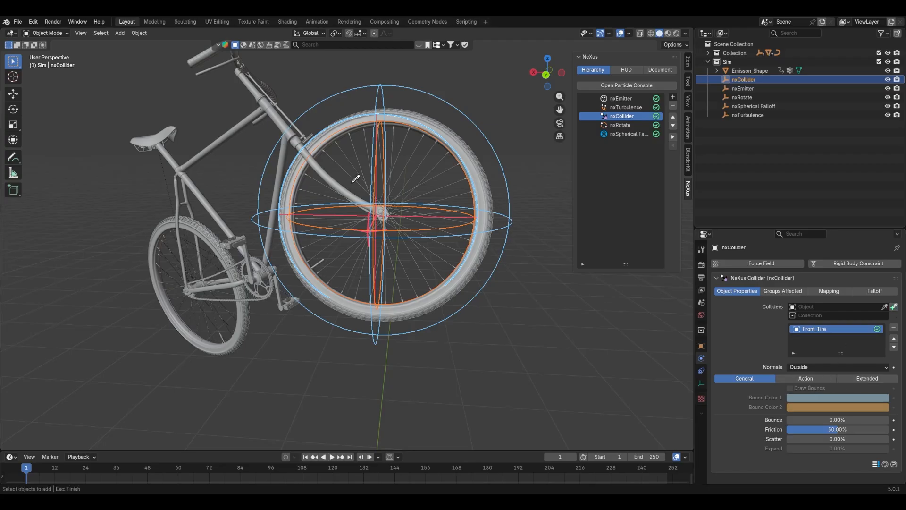
pyautogui.click(334, 177)
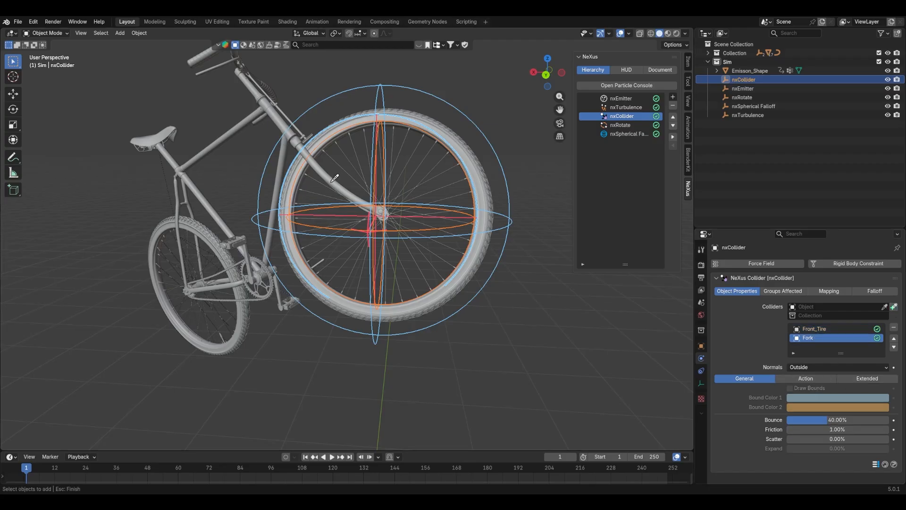
pyautogui.click(283, 117)
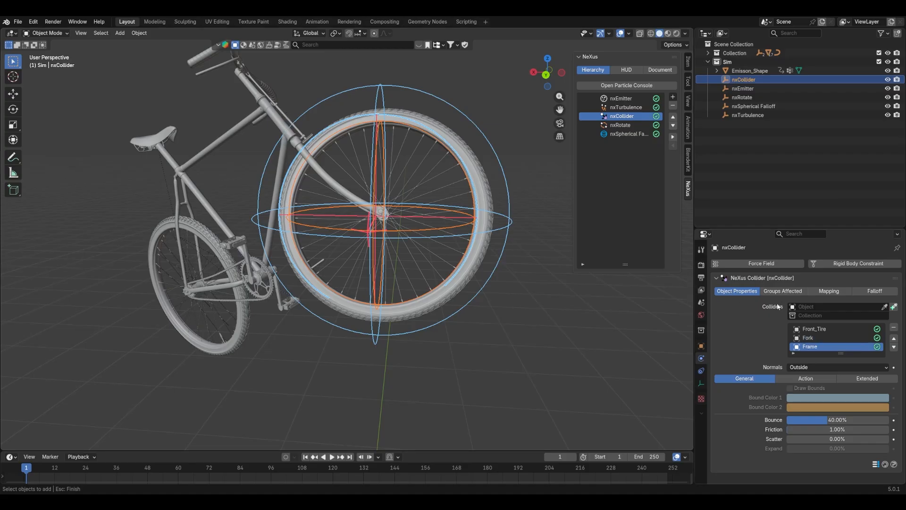
pyautogui.press('Escape')
# - Set the Bounce of the Fork and Frame colliders to 0%
pyautogui.click(824, 338)
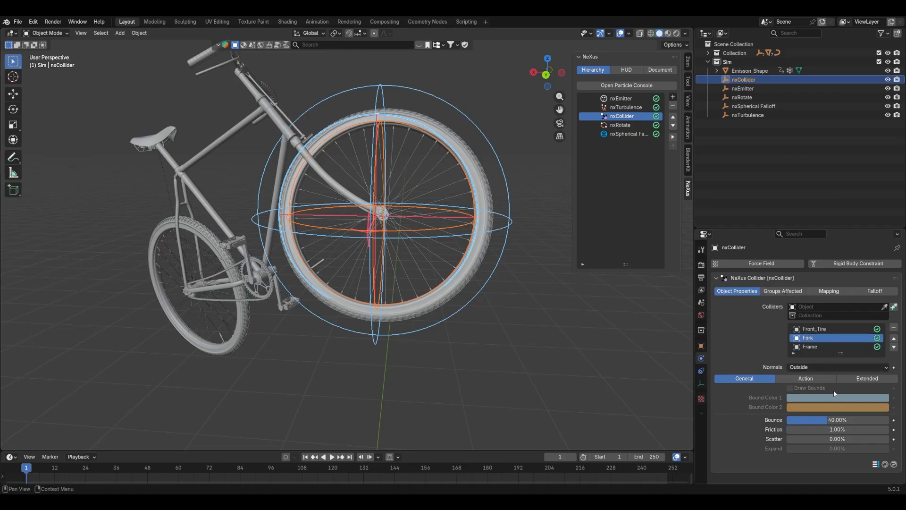
pyautogui.moveTo(835, 419); pyautogui.dragTo(788, 419)
pyautogui.click(827, 347)
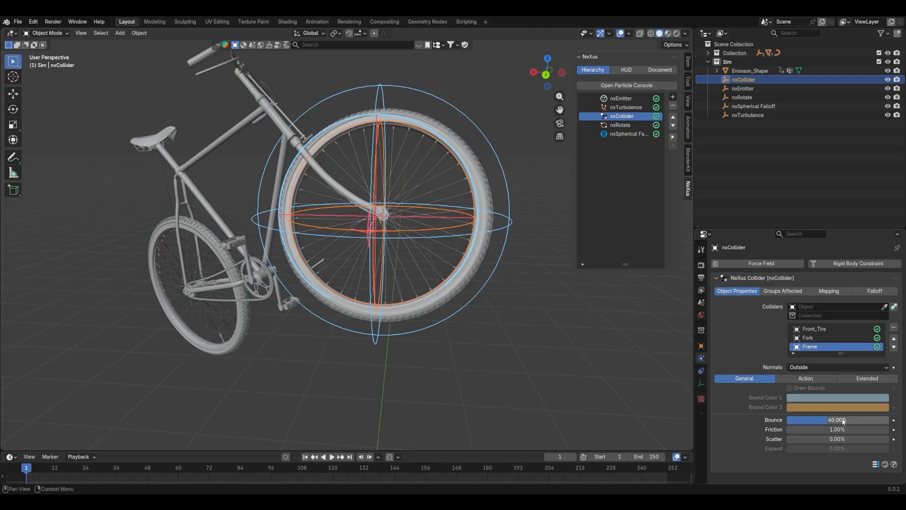
# - Play the simulation with the tire, fork and frame colliders and view the particles from another angle
pyautogui.press('space')
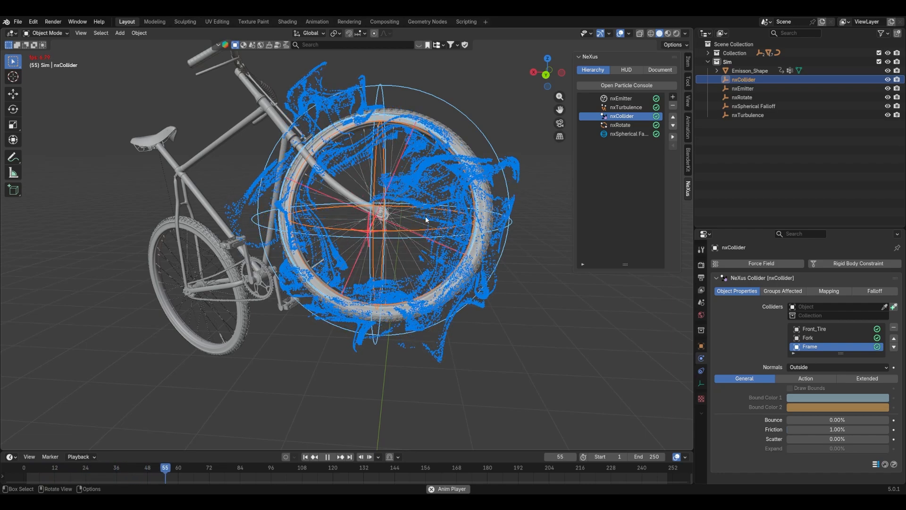
pyautogui.press('space')
pyautogui.moveTo(403, 220); pyautogui.dragTo(476, 194, button='middle')
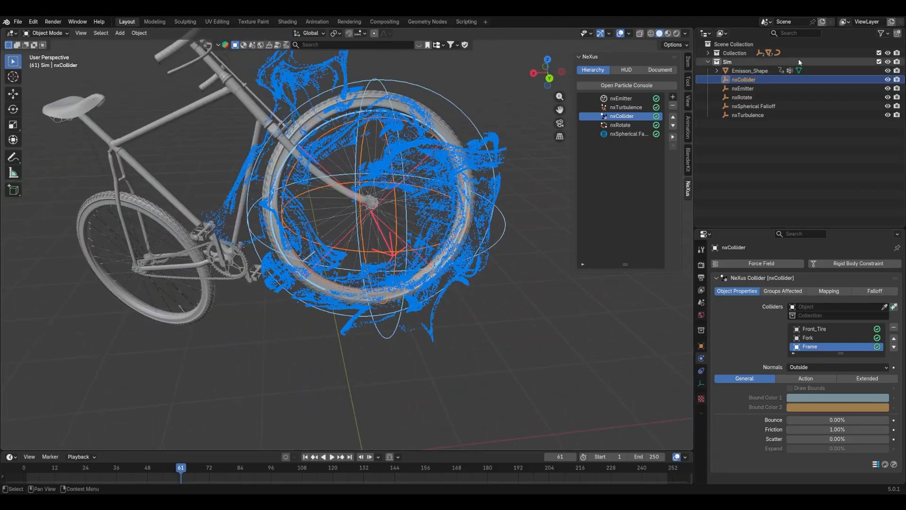
# - Hide nxSpherical Falloff and nxRotate in the viewport
pyautogui.click(888, 106)
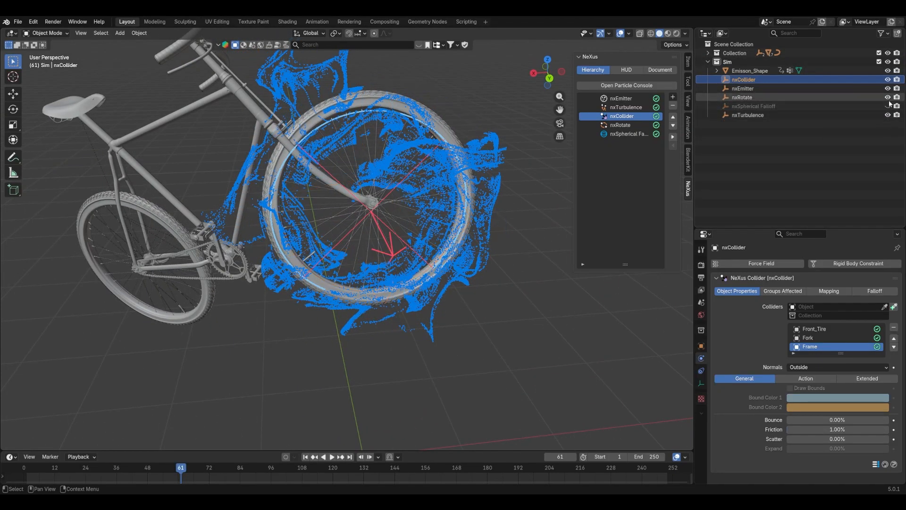
pyautogui.click(888, 98)
pyautogui.moveTo(500, 270); pyautogui.dragTo(467, 235, button='middle')
# - Replay the simulation from the first frame, pausing to examine the particle flow around the front wheel
pyautogui.press('space')
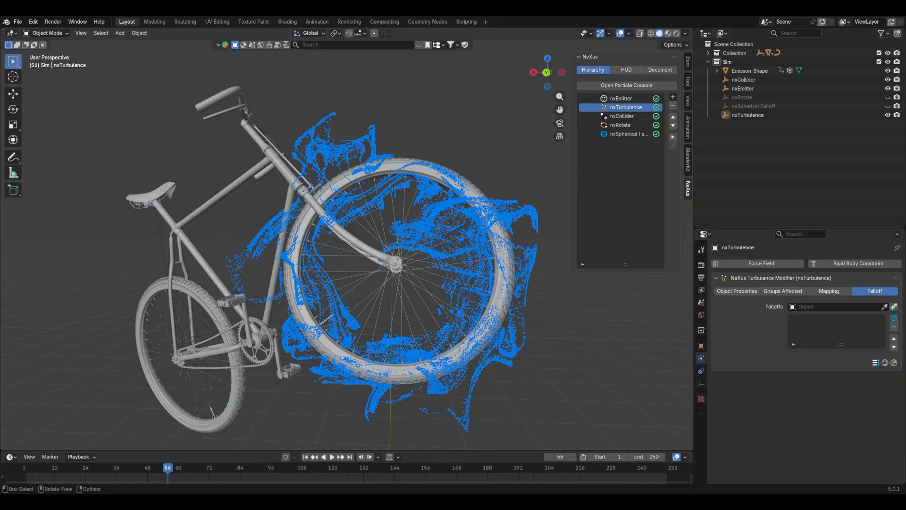
pyautogui.click(305, 457)
pyautogui.click(332, 457)
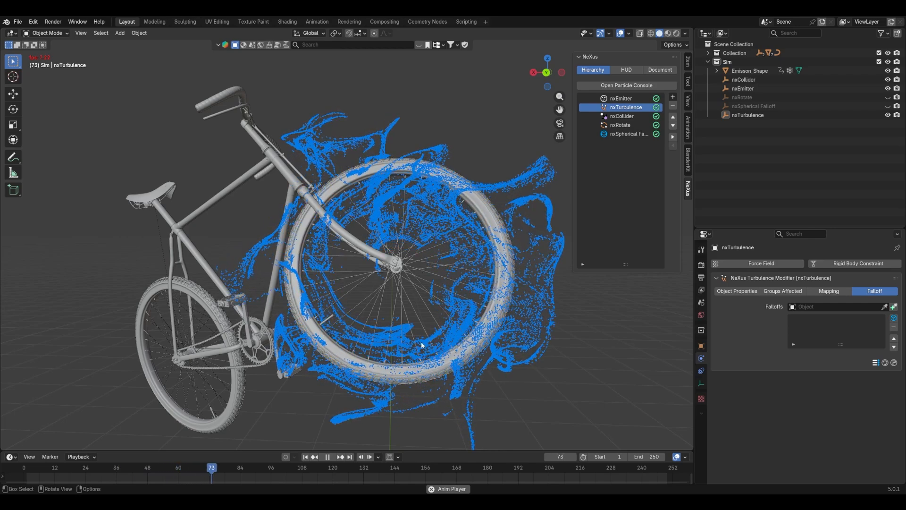
pyautogui.press('space')
pyautogui.moveTo(461, 312); pyautogui.dragTo(443, 328, button='middle')
pyautogui.press('space')
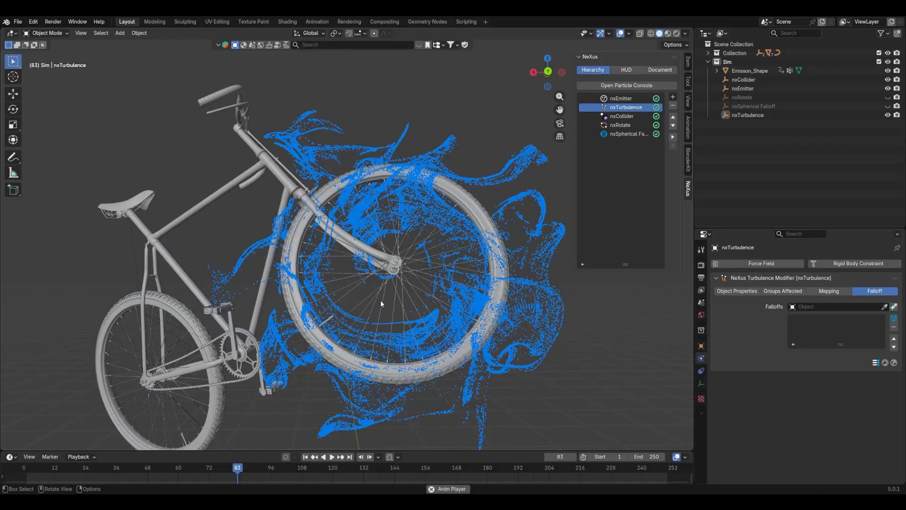
pyautogui.press('space')
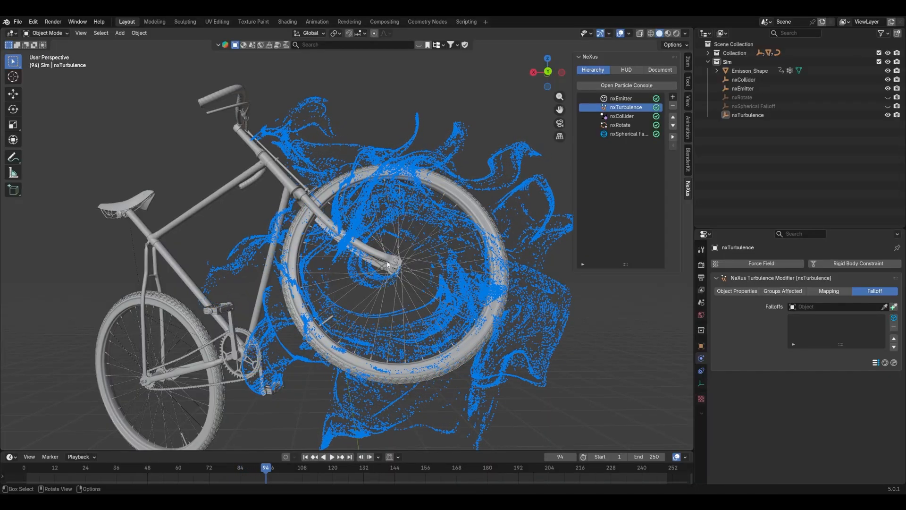
# - Return to frame 1 and add an nxFluids modifier to the NeXus hierarchy
pyautogui.click(305, 457)
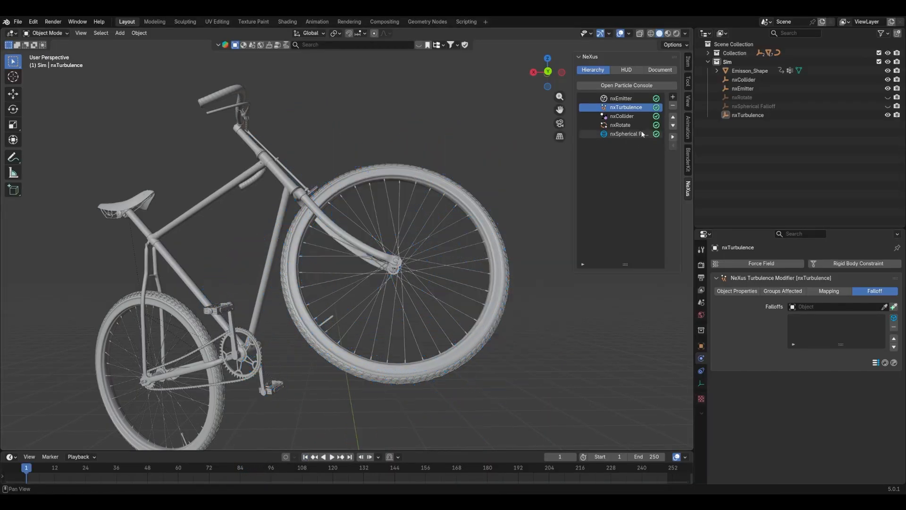
pyautogui.click(673, 96)
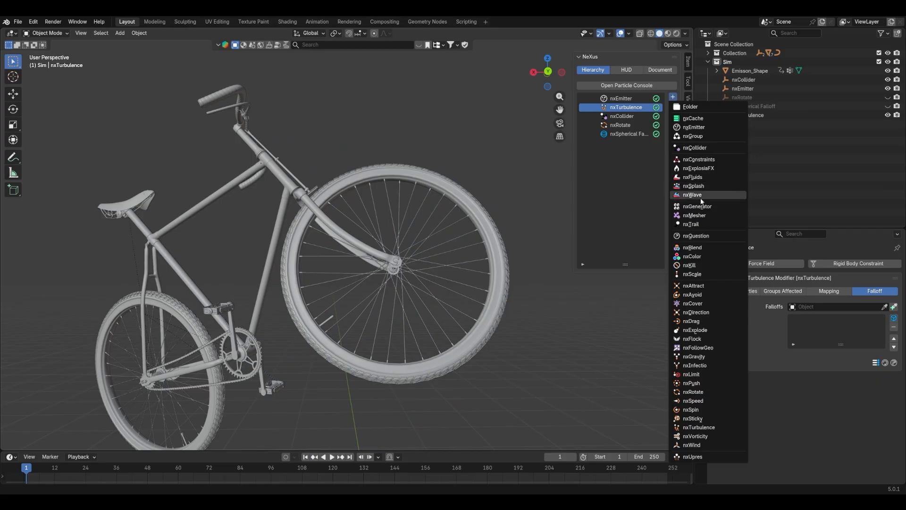
pyautogui.click(709, 177)
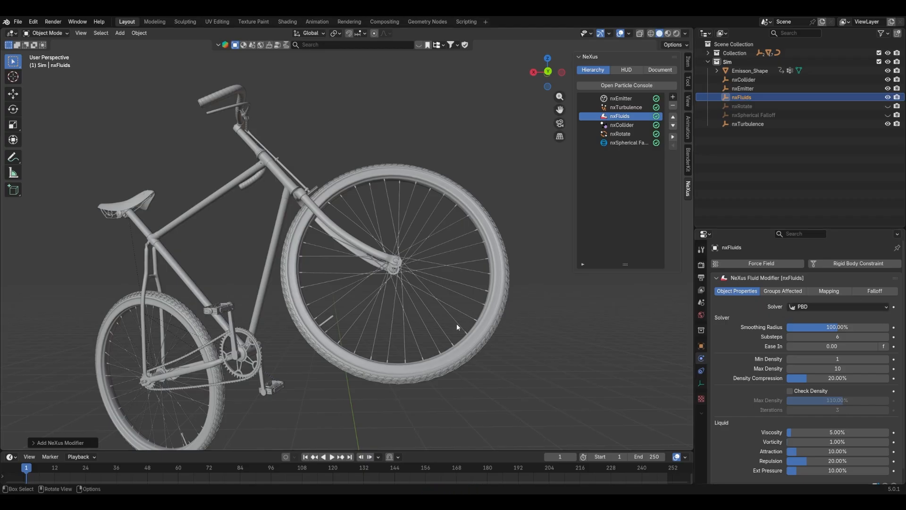
# - Play the first few frames to check how nxFluids affects the particles, and return to frame 1
pyautogui.press('space')
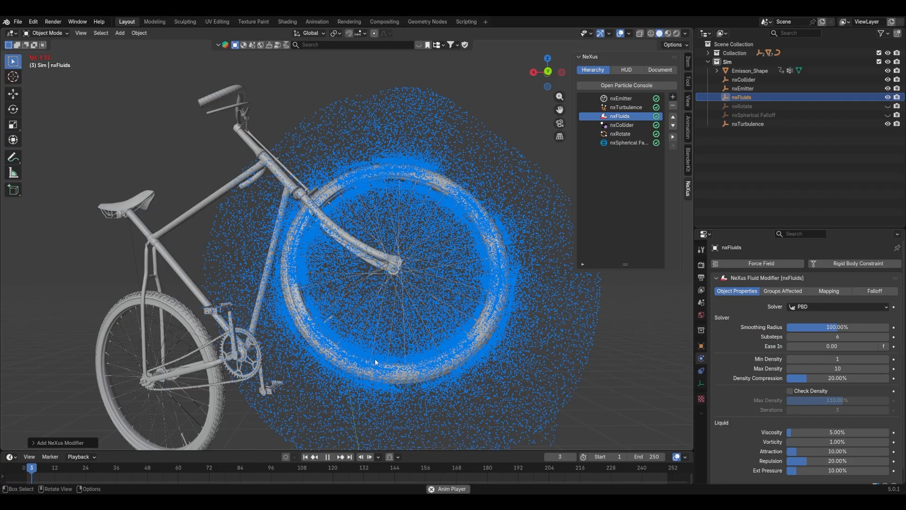
pyautogui.press('space')
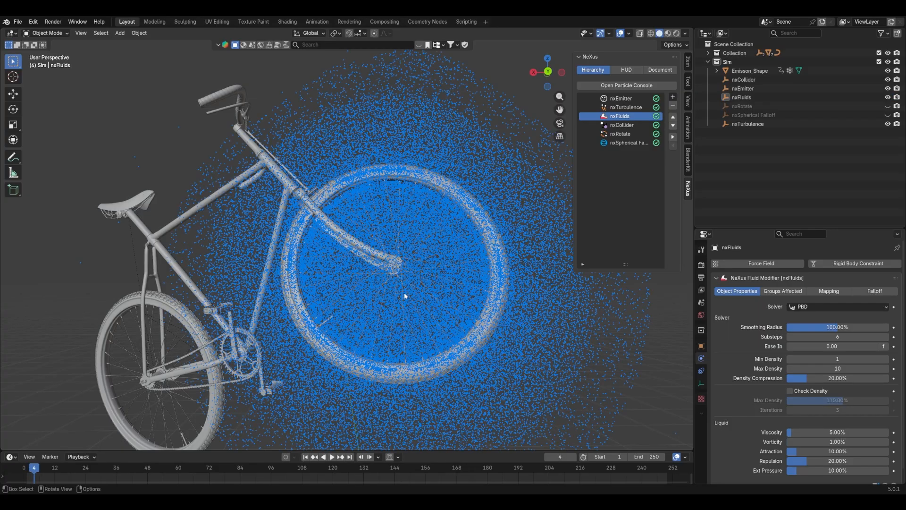
pyautogui.scroll(-4, 404, 282)
pyautogui.scroll(2, 404, 282)
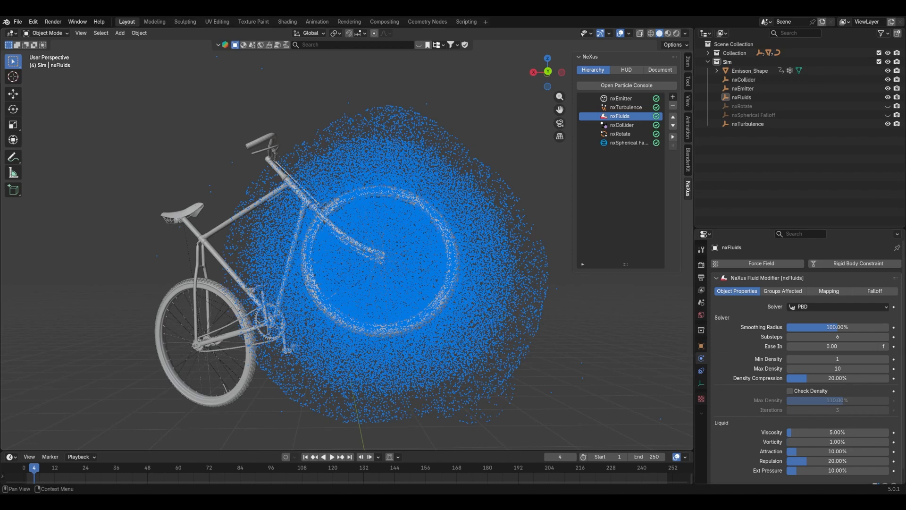
pyautogui.moveTo(286, 264); pyautogui.dragTo(287, 279, button='middle')
pyautogui.press('space')
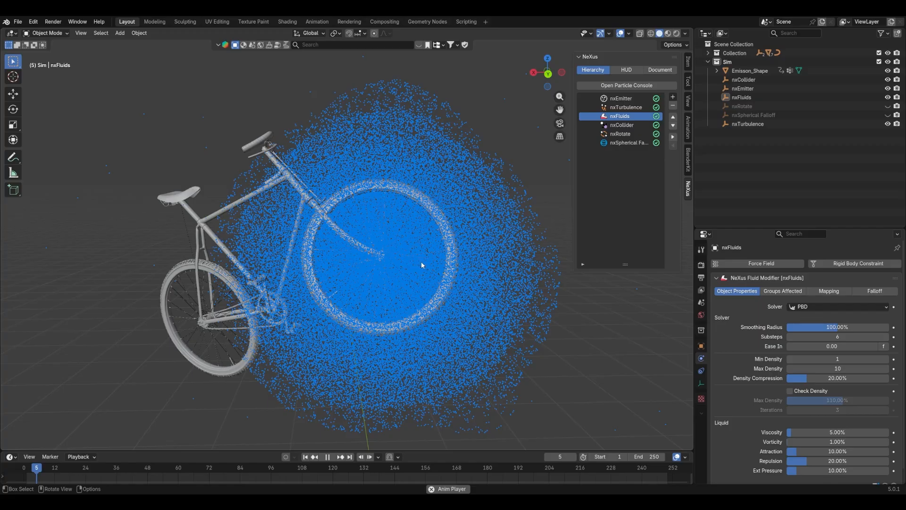
pyautogui.press('Escape')
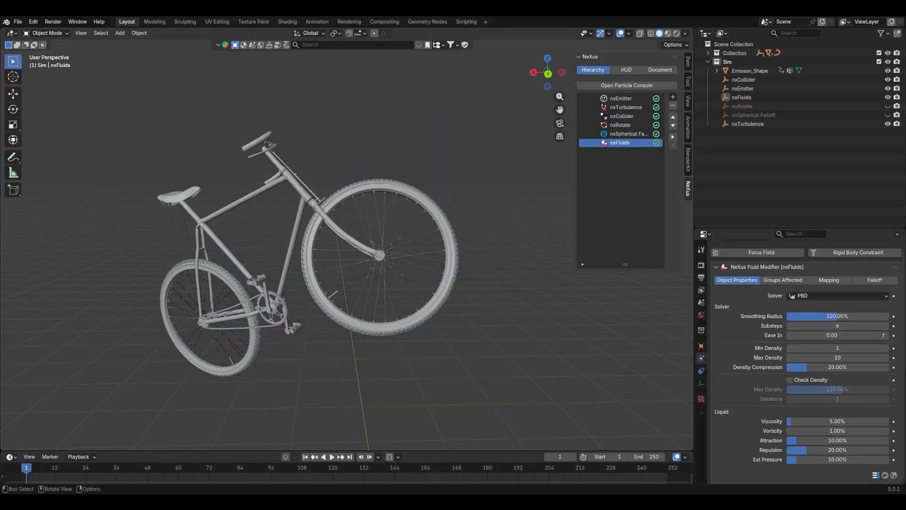
# - Set nxEmitter's particle Radius to 0.005 m
pyautogui.click(615, 100)
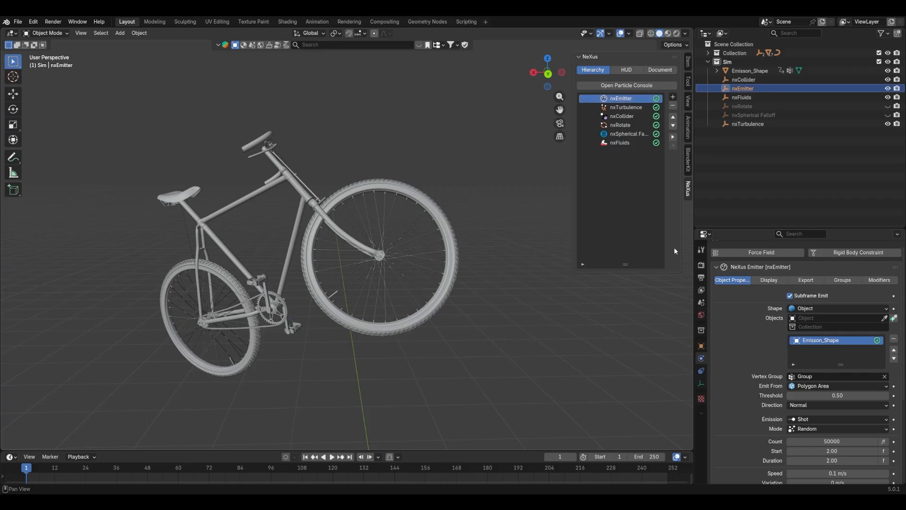
pyautogui.scroll(-5, 771, 402)
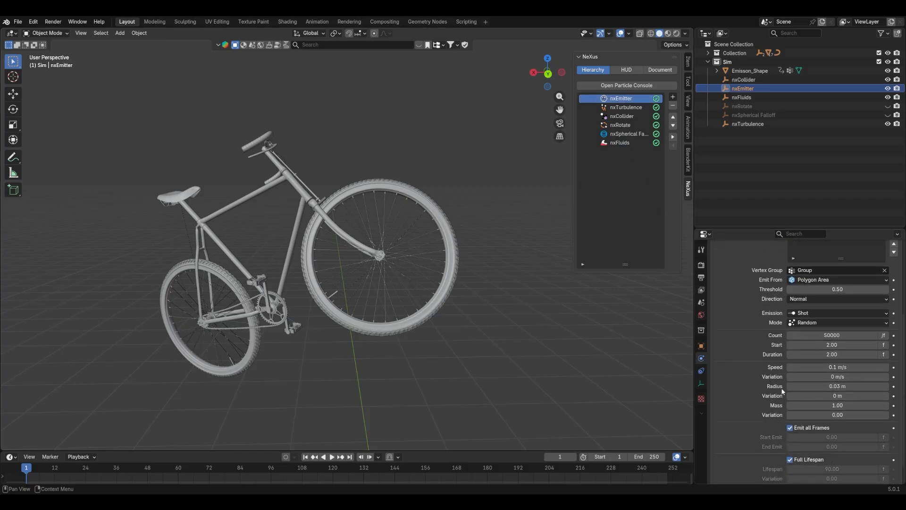
pyautogui.click(838, 386)
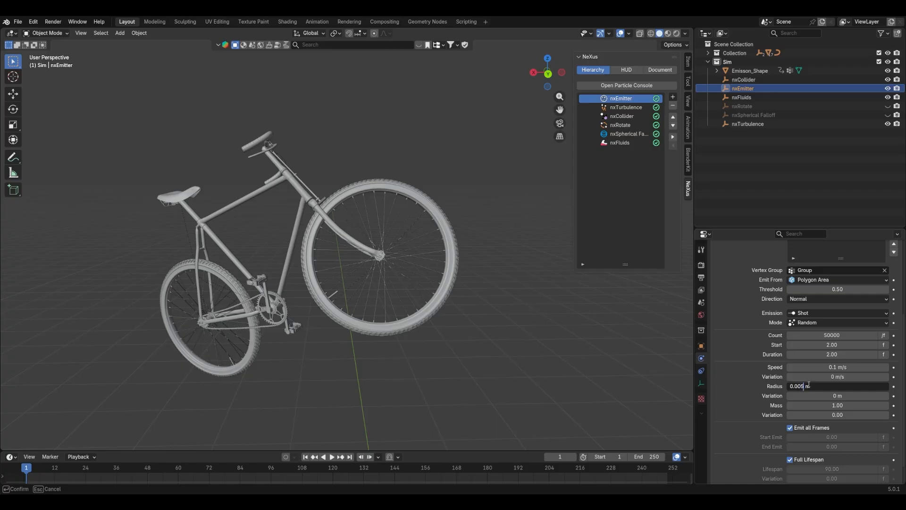
pyautogui.press('Return')
# - Play the simulation to about frame 40 and examine the fluid particles around the front wheel up close
pyautogui.click(437, 353)
pyautogui.press('space')
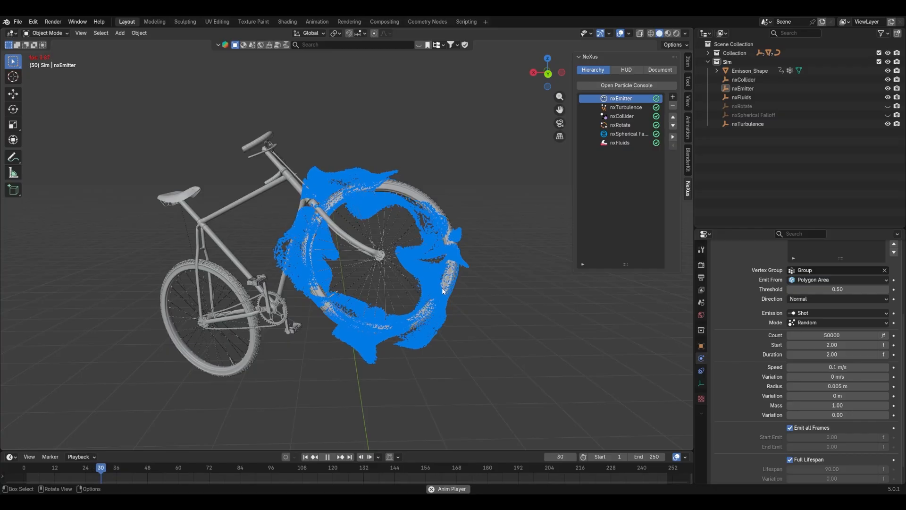
pyautogui.scroll(6, 435, 284)
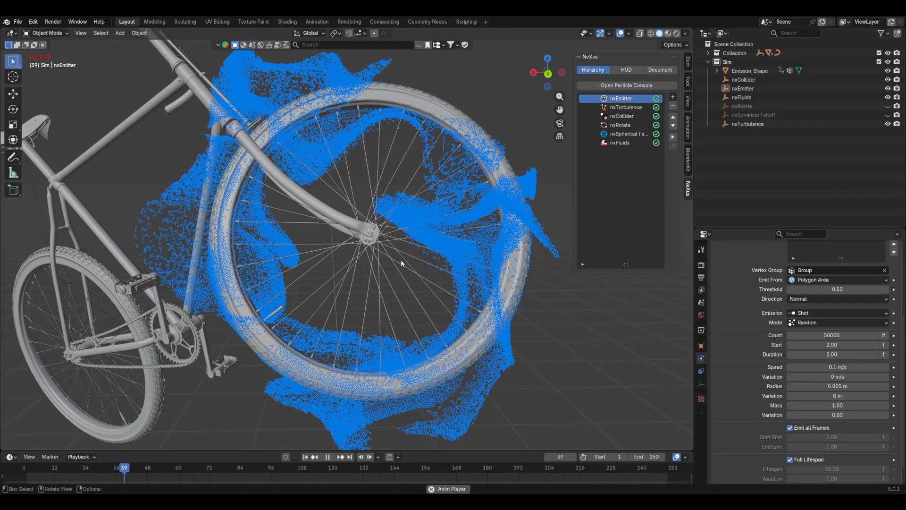
pyautogui.press('space')
pyautogui.scroll(-3, 399, 255)
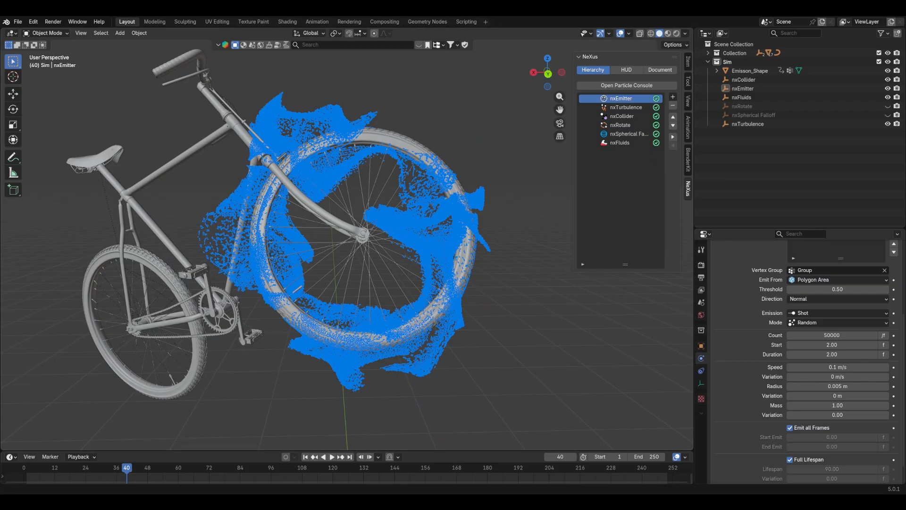
# - Set the nxFluids Smoothing Radius to 120% and its Viscosity to 50%
pyautogui.click(620, 143)
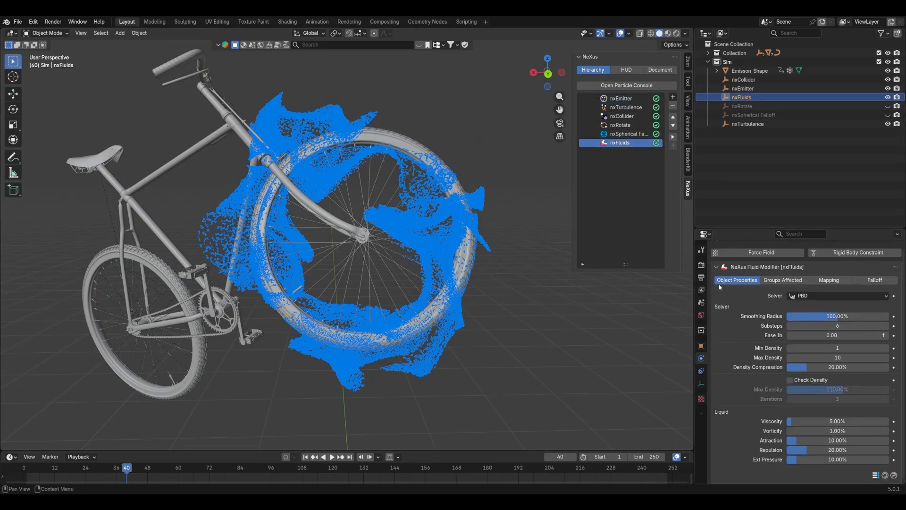
pyautogui.click(819, 317)
pyautogui.click(739, 335)
pyautogui.click(830, 317)
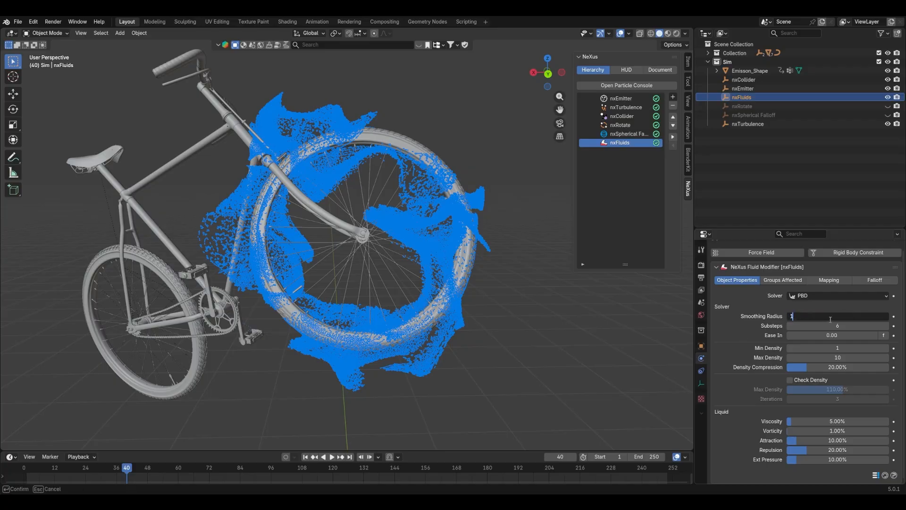
pyautogui.press('Return')
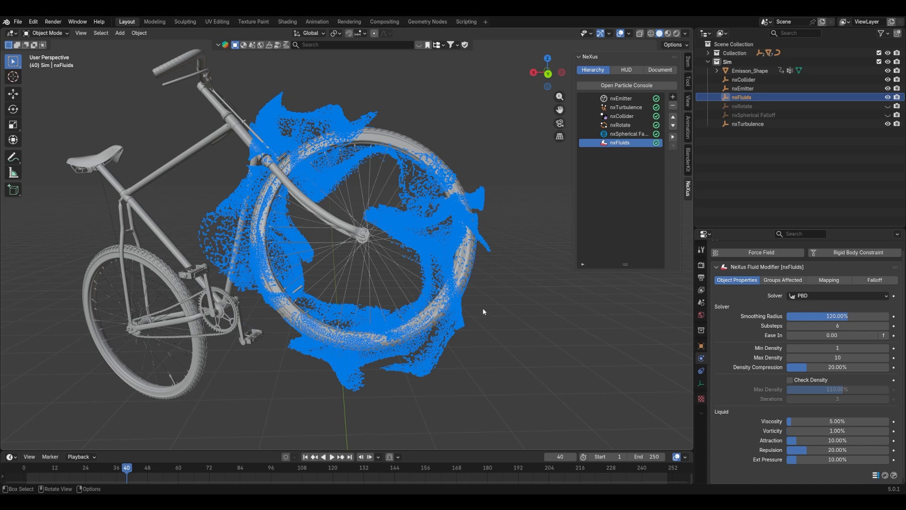
pyautogui.click(813, 423)
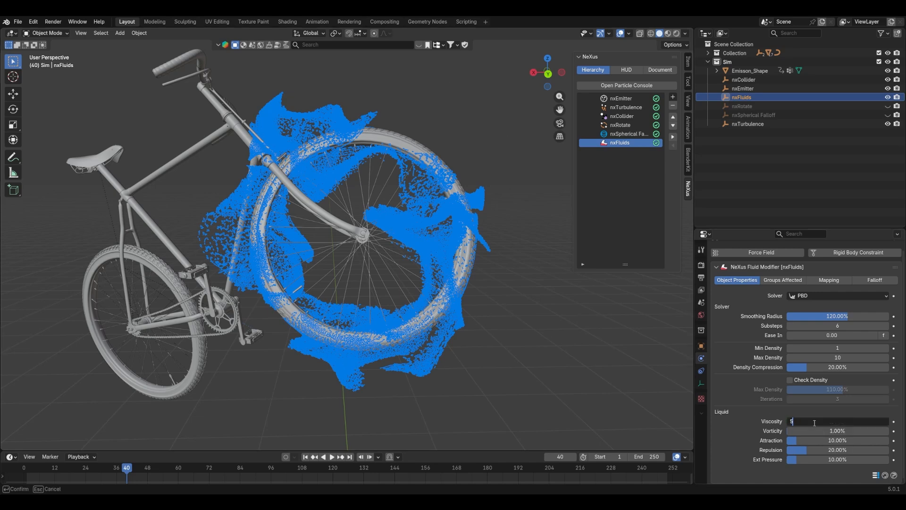
pyautogui.write('50')
pyautogui.press('Return')
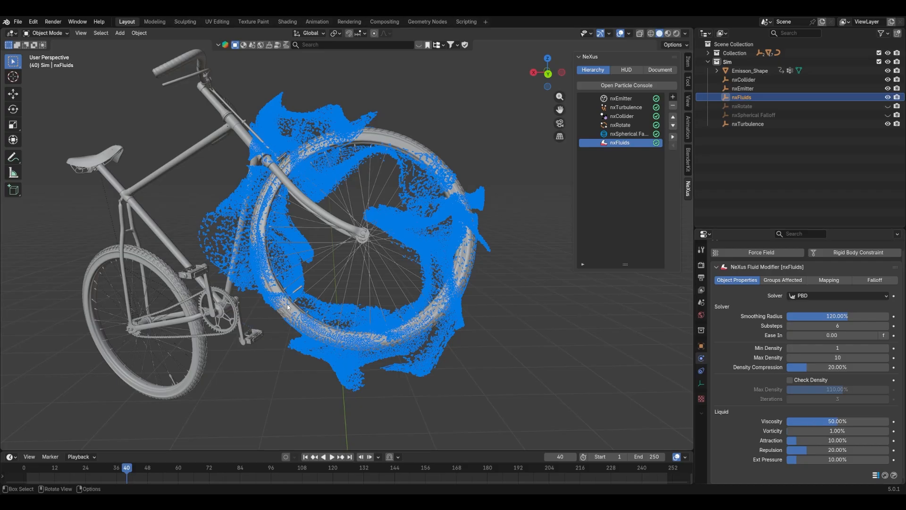
# - Set the nxFluids Vorticity to 30% and its Ext Pressure to 100%
pyautogui.click(829, 431)
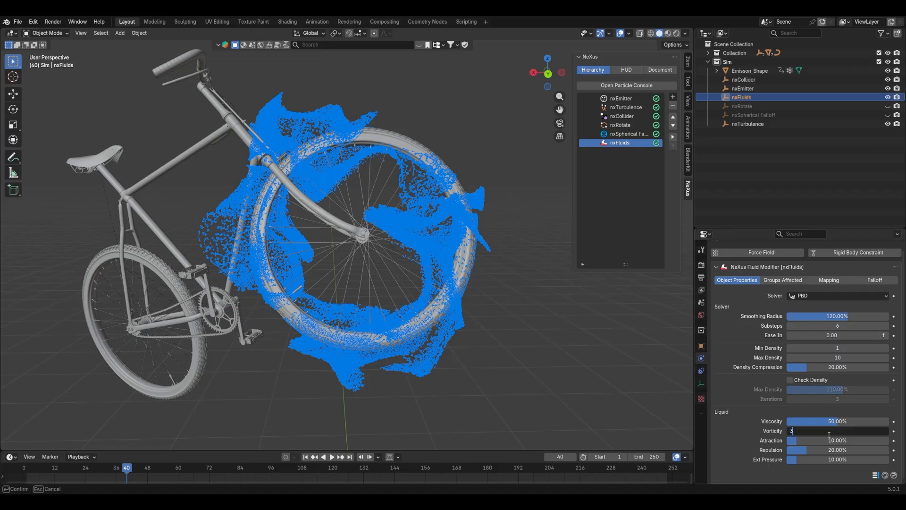
pyautogui.press('Return')
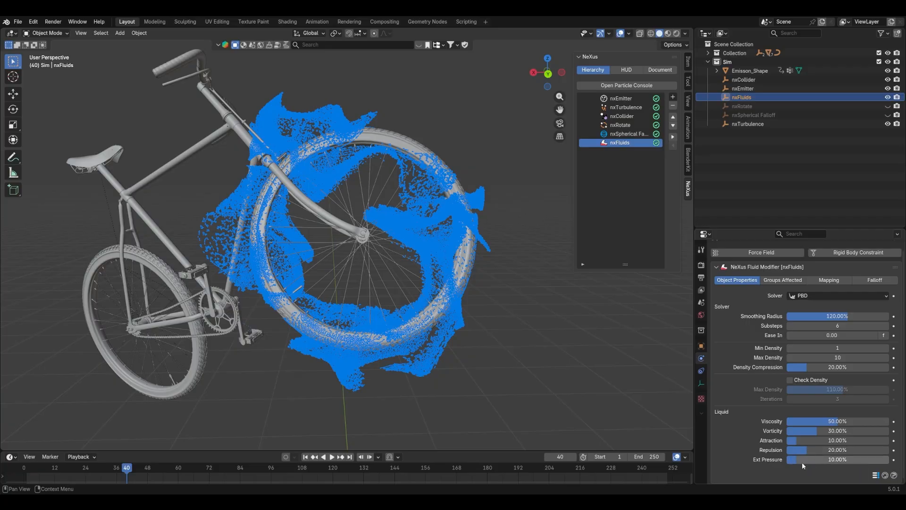
pyautogui.moveTo(804, 462); pyautogui.dragTo(677, 438)
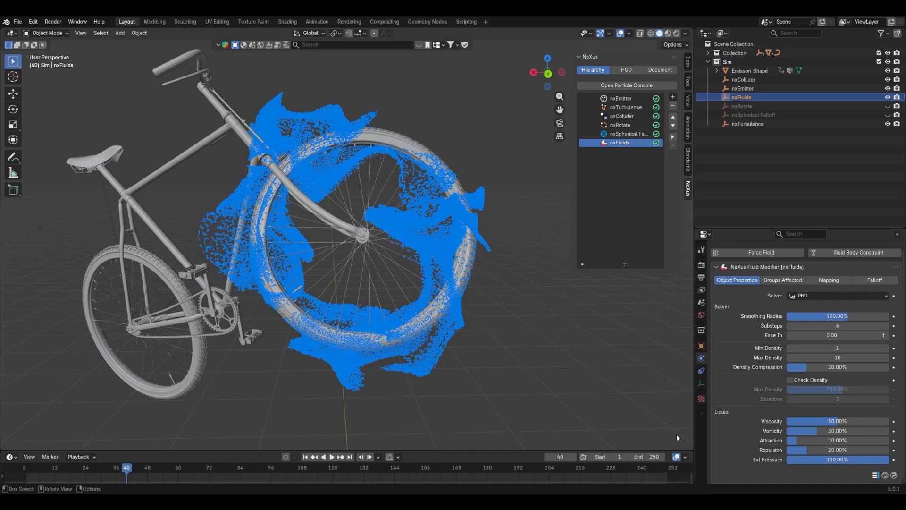
# - Play the simulation from frame 1 to about frame 72 and examine the fluid strands around the front wheel up close
pyautogui.click(305, 456)
pyautogui.click(332, 457)
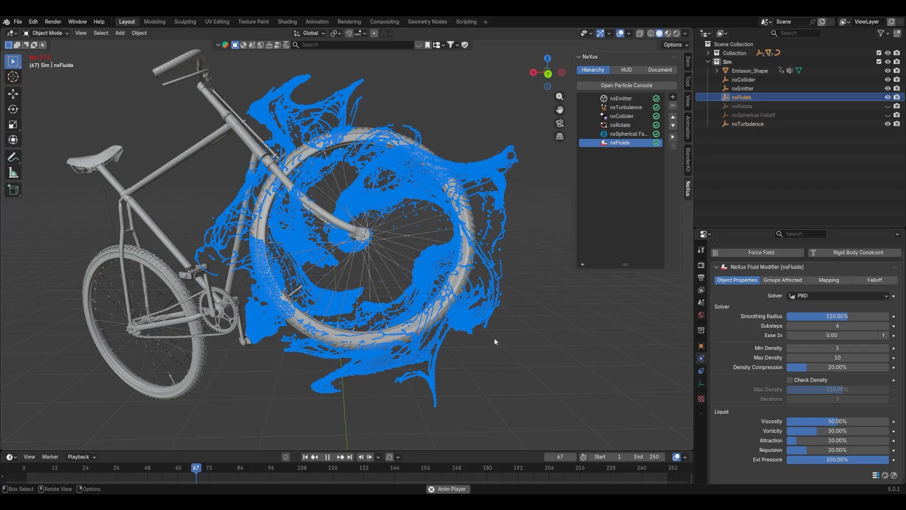
pyautogui.press('space')
pyautogui.moveTo(477, 326); pyautogui.dragTo(401, 297, button='middle')
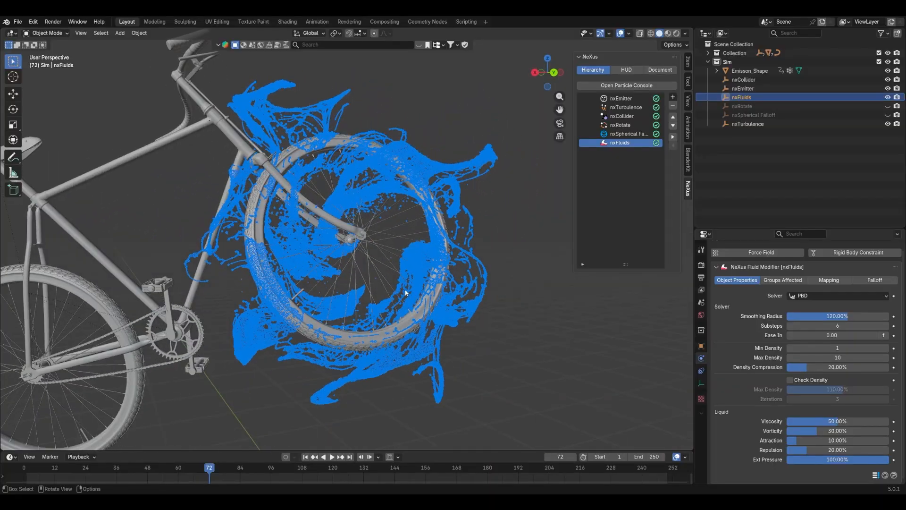
pyautogui.scroll(5, 411, 301)
pyautogui.scroll(-6, 411, 304)
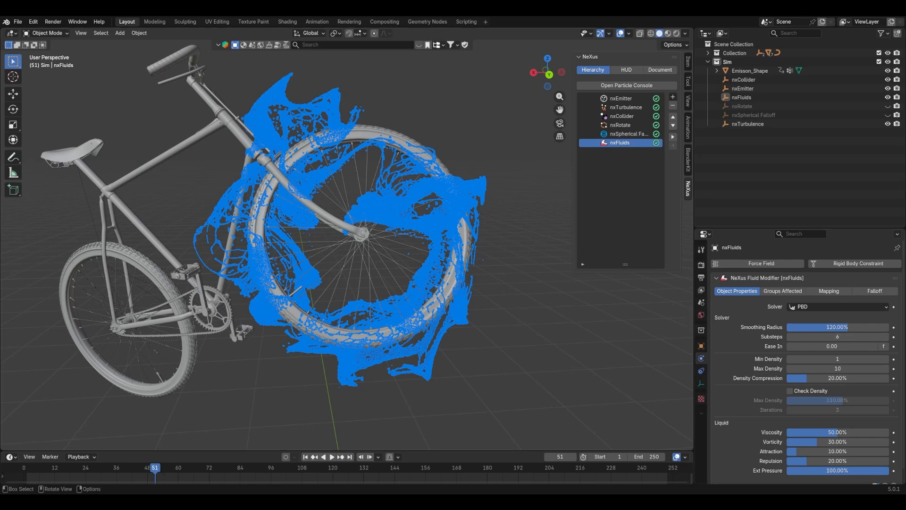
# - Add an nxColor modifier and play the simulation from frame 1 to about frame 72 to check the particle colors
pyautogui.click(674, 97)
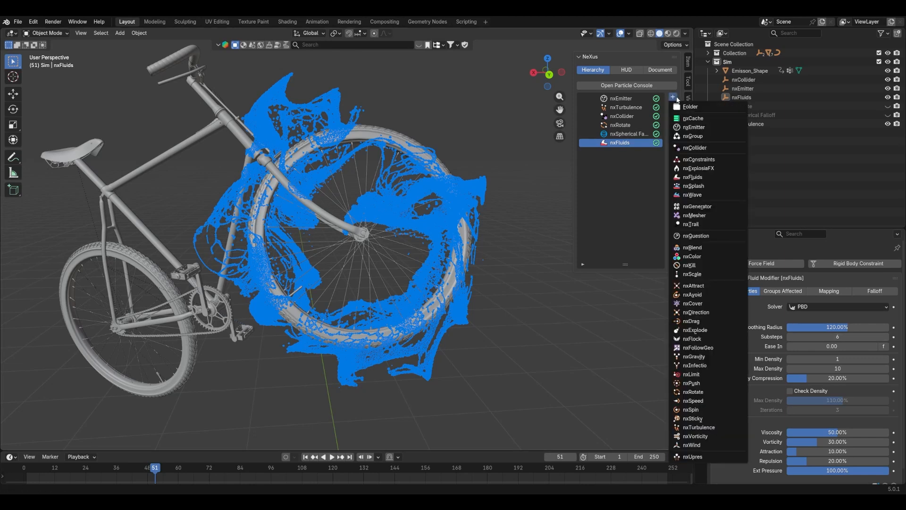
pyautogui.click(706, 257)
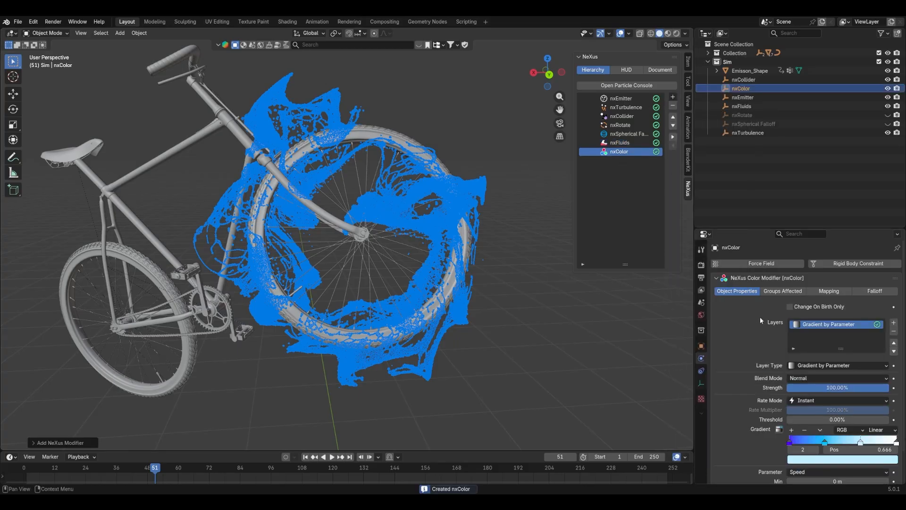
pyautogui.scroll(-2, 736, 317)
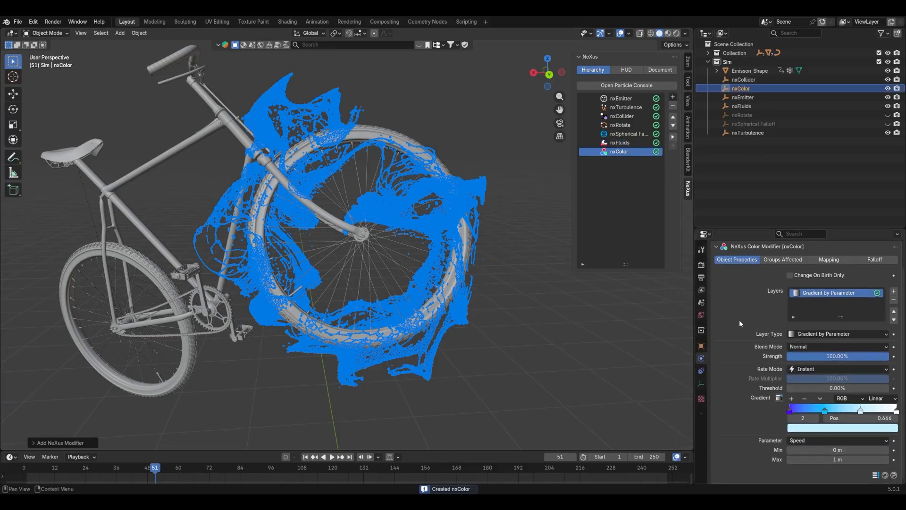
pyautogui.hotkey('shift', 'Left')
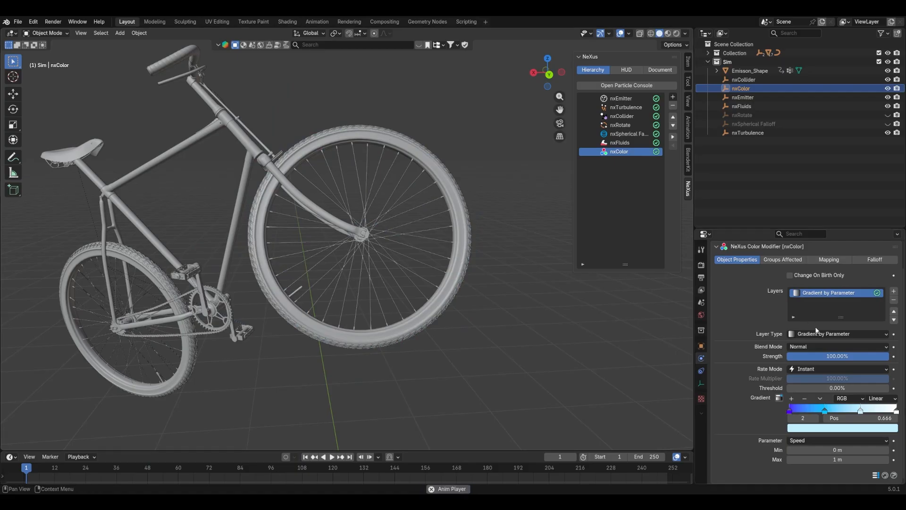
pyautogui.press('space')
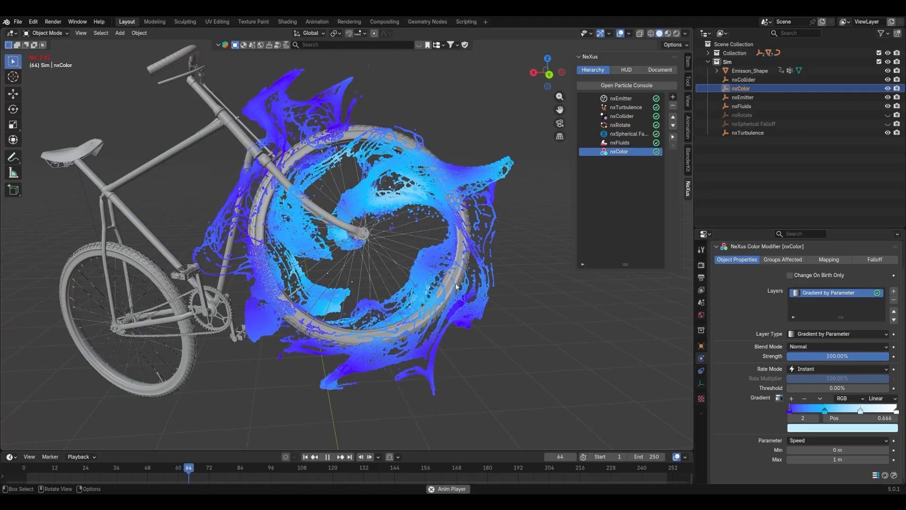
pyautogui.press('space')
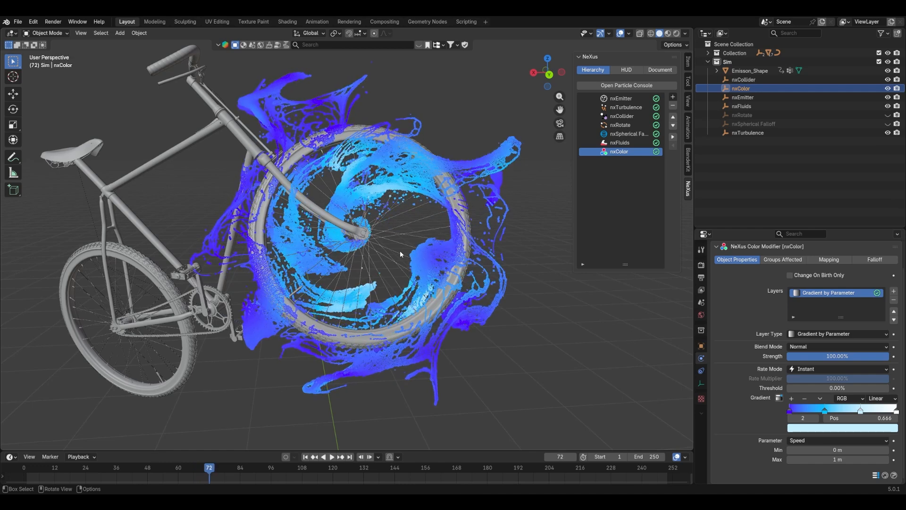
# - Change the nxColor layer type to Noise and play the simulation from frame 1 to about frame 62 to check the coloring
pyautogui.scroll(2, 766, 349)
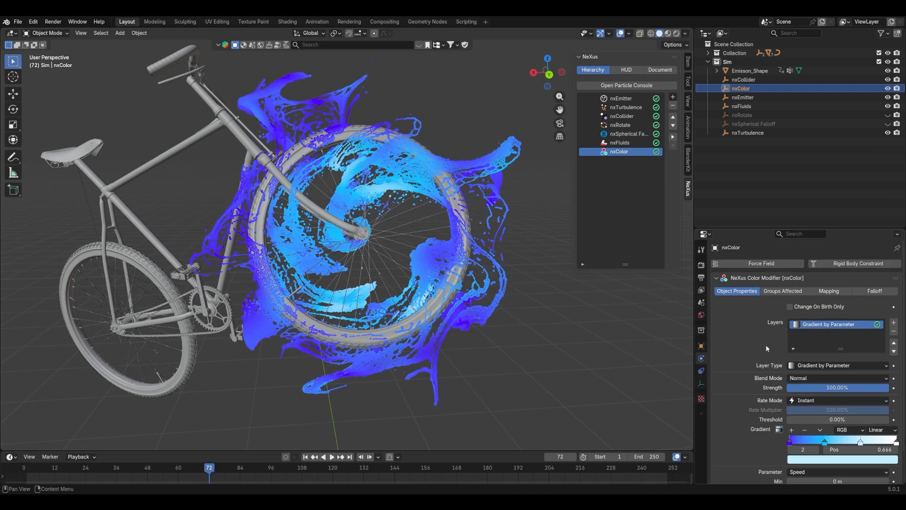
pyautogui.click(801, 366)
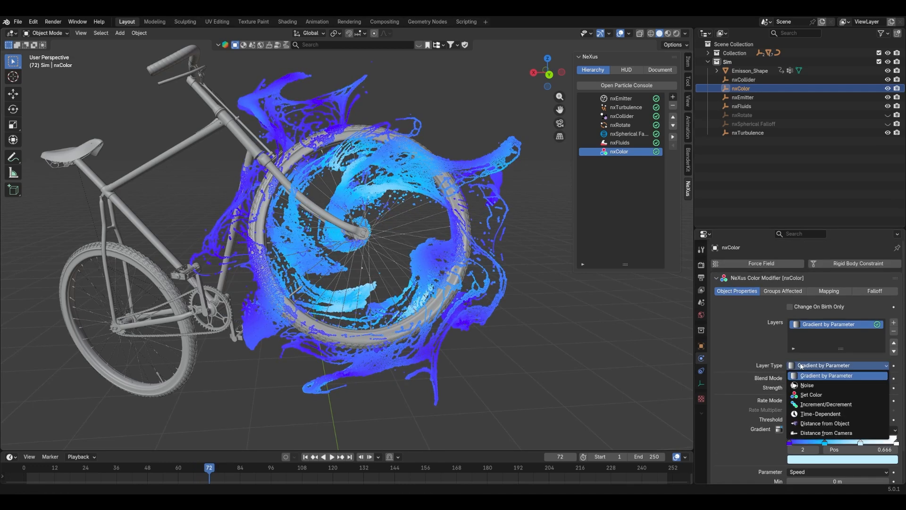
pyautogui.click(823, 385)
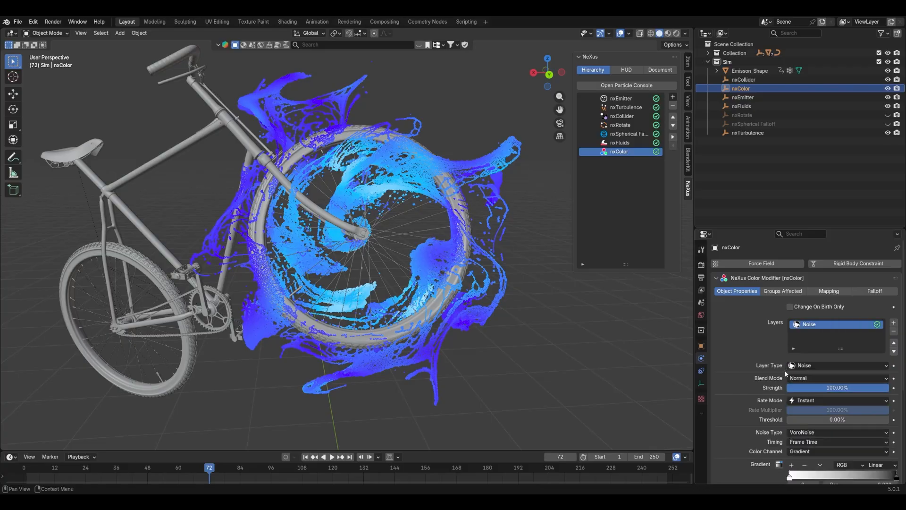
pyautogui.scroll(-5, 776, 368)
pyautogui.scroll(2, 774, 368)
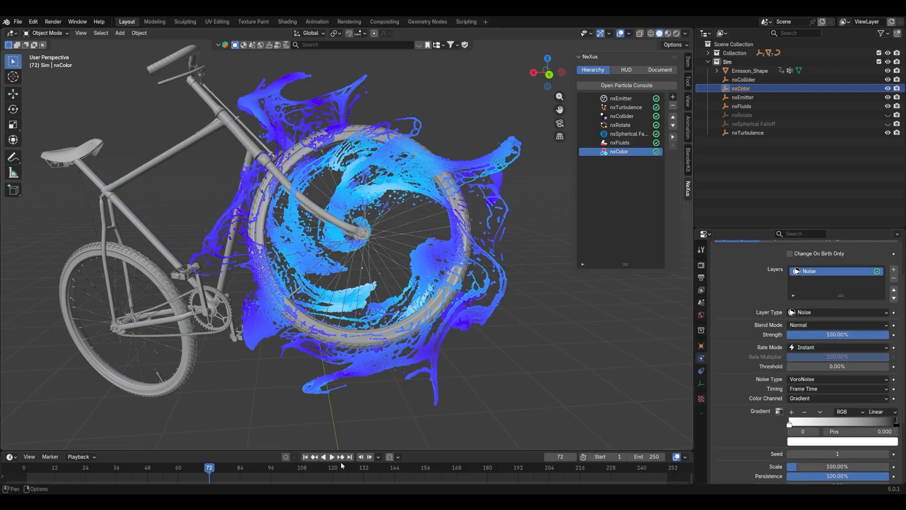
pyautogui.click(305, 457)
pyautogui.press('space')
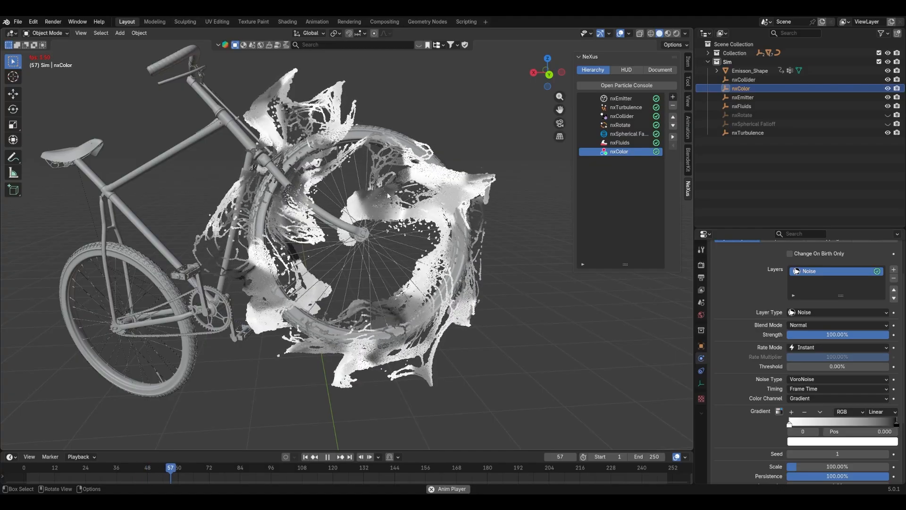
pyautogui.press('space')
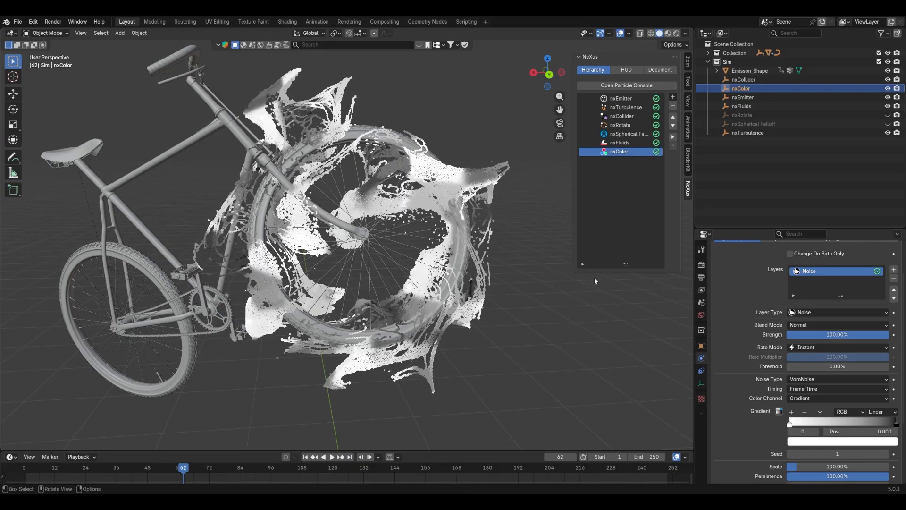
# - Enable Change On Birth Only for nxColor and replay the simulation from frame 1 to about frame 64
pyautogui.scroll(3, 784, 326)
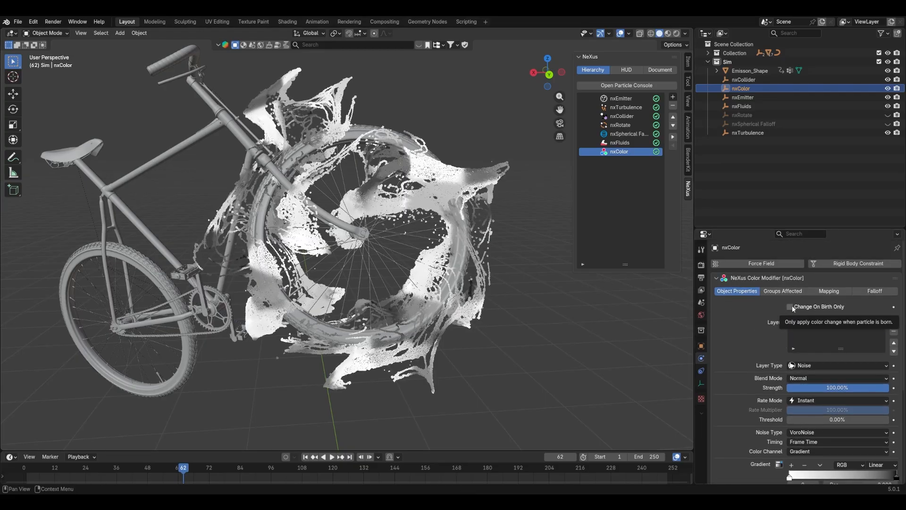
pyautogui.click(790, 306)
pyautogui.click(306, 456)
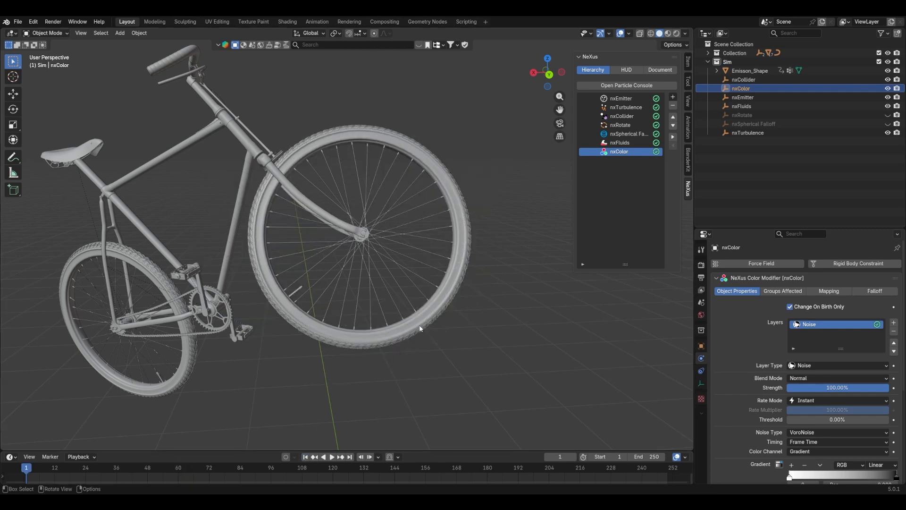
pyautogui.press('space')
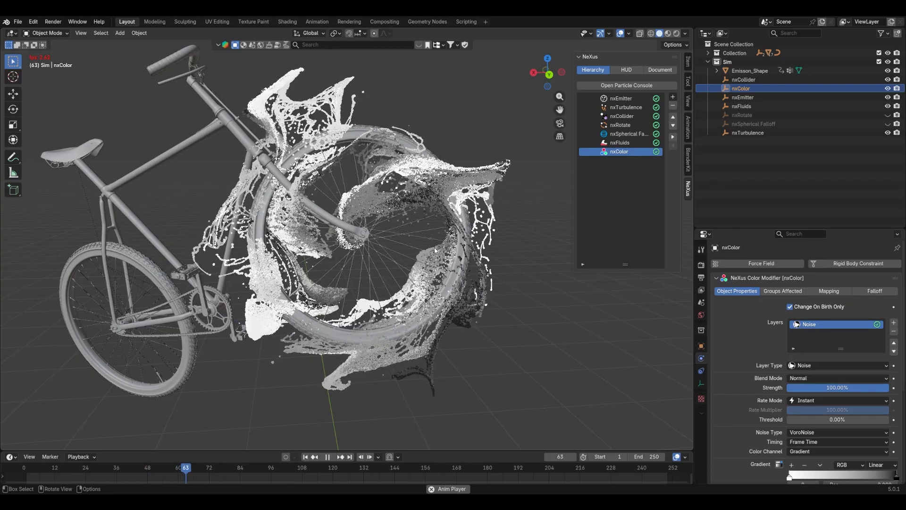
pyautogui.press('space')
# - Return to frame 1 and apply the Cyberpunk gradient preset to the nxColor noise layer
pyautogui.scroll(-5, 763, 372)
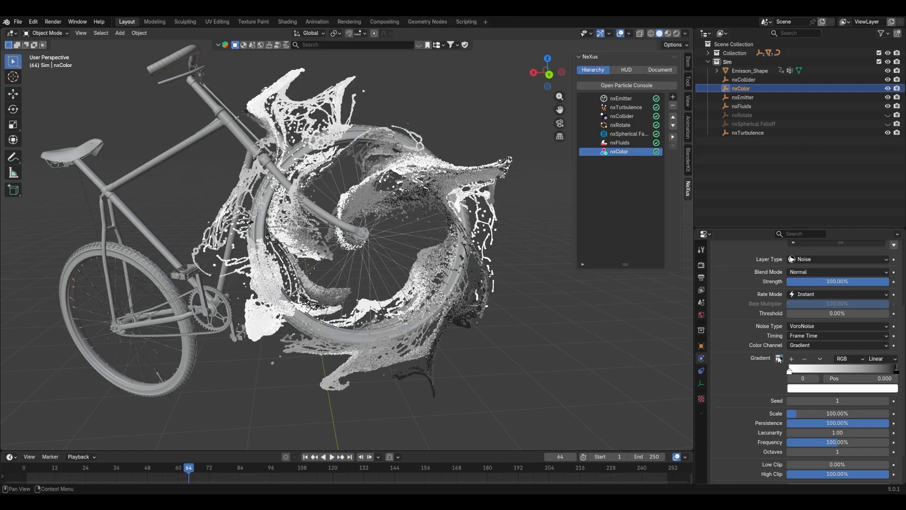
pyautogui.hotkey('shift', 'Left')
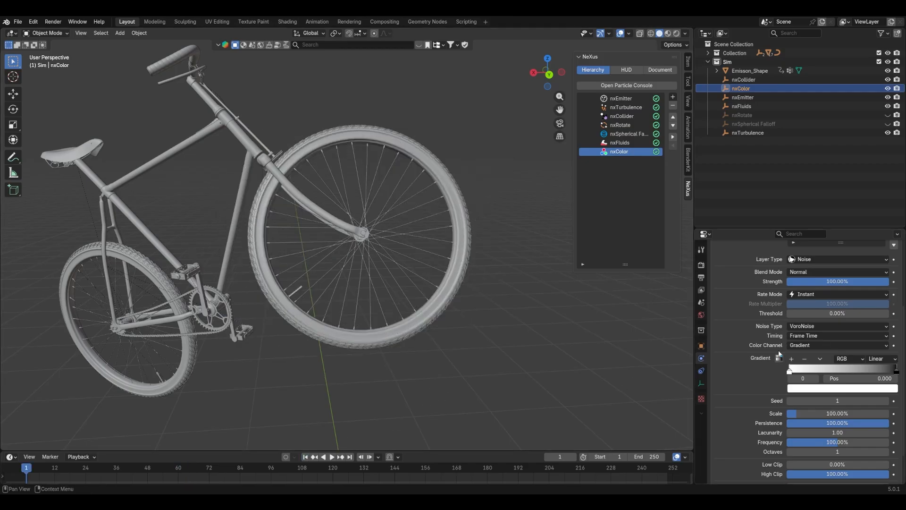
pyautogui.click(779, 357)
pyautogui.click(776, 358)
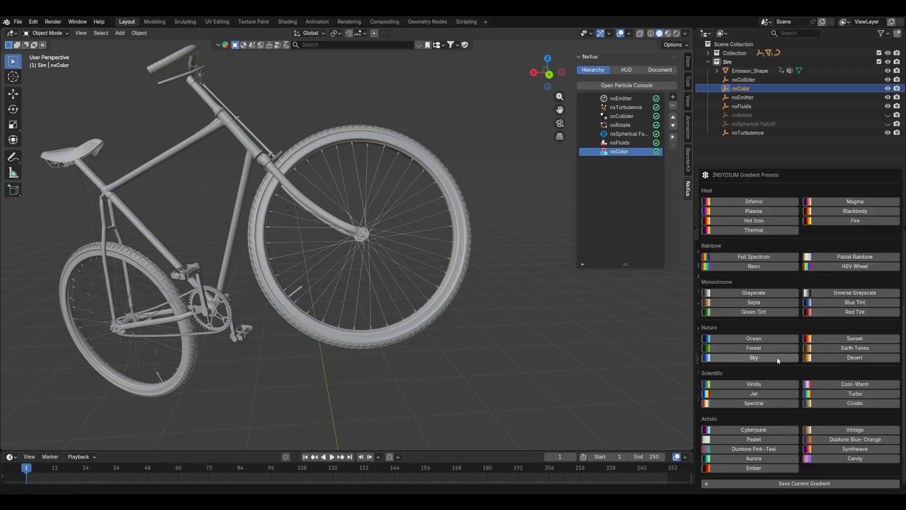
pyautogui.click(744, 432)
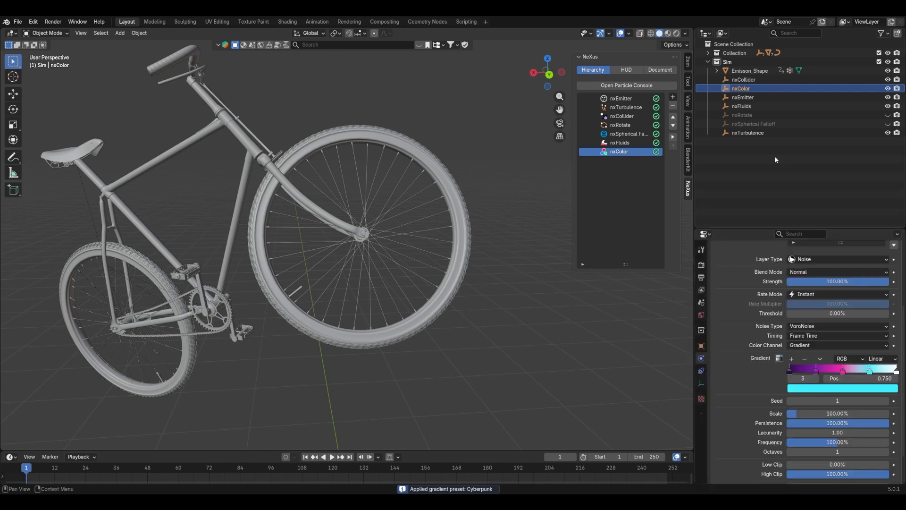
# - Play the simulation to about frame 57 to check the new gradient on the particles, and return to frame 1
pyautogui.press('space')
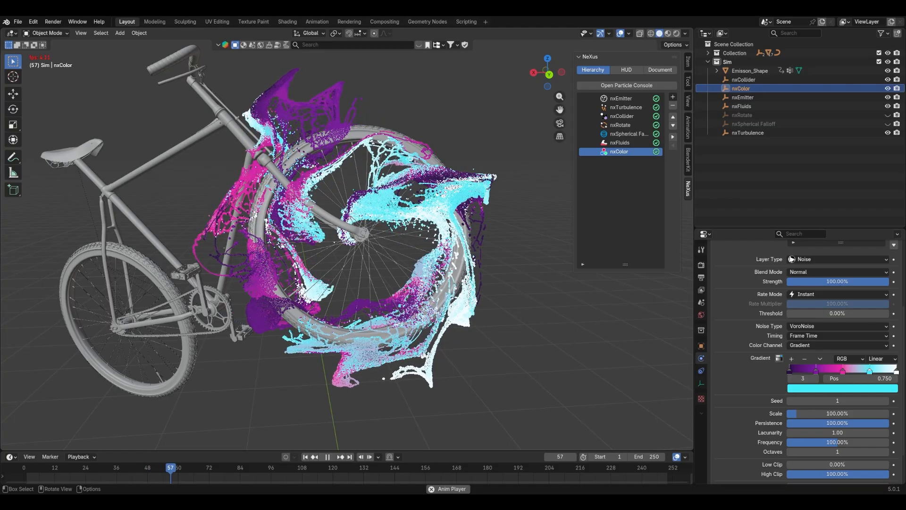
pyautogui.click(356, 438)
pyautogui.press('space')
pyautogui.click(305, 458)
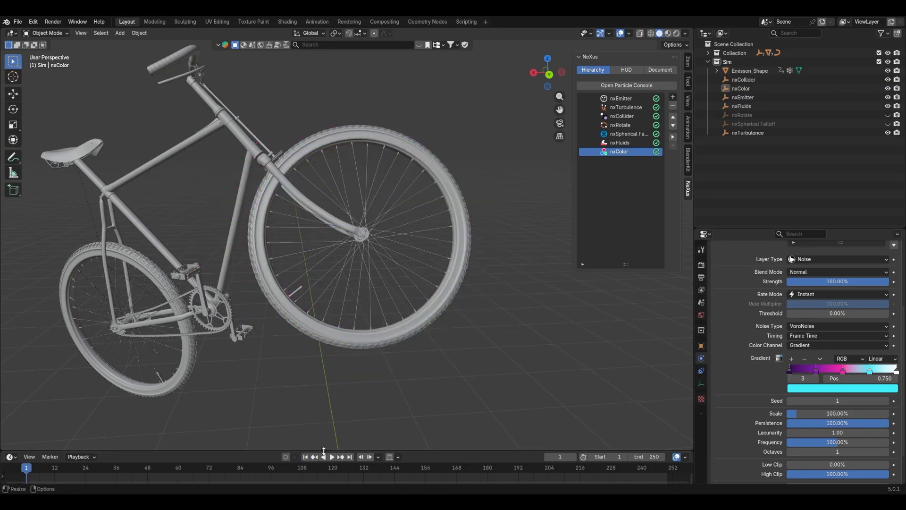
# - Set the nxColor noise Scale to 120% and play the simulation to about frame 54
pyautogui.click(823, 412)
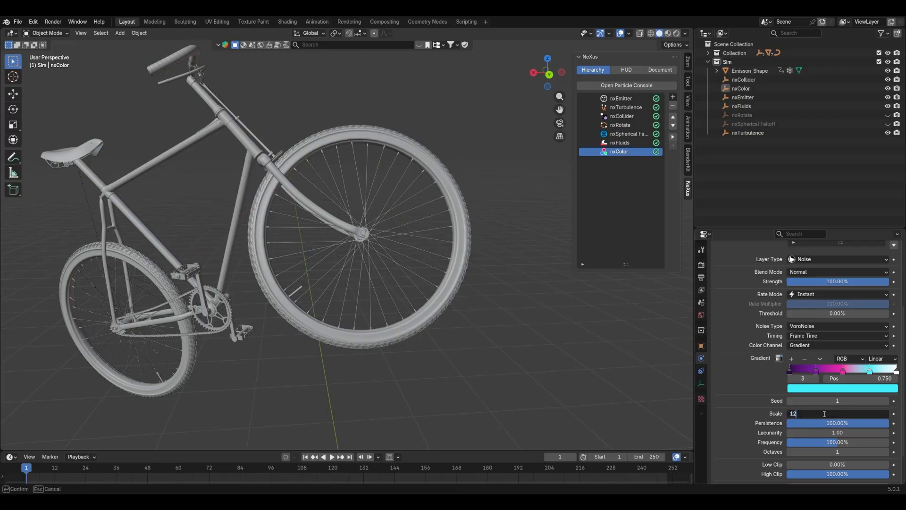
pyautogui.press('Return')
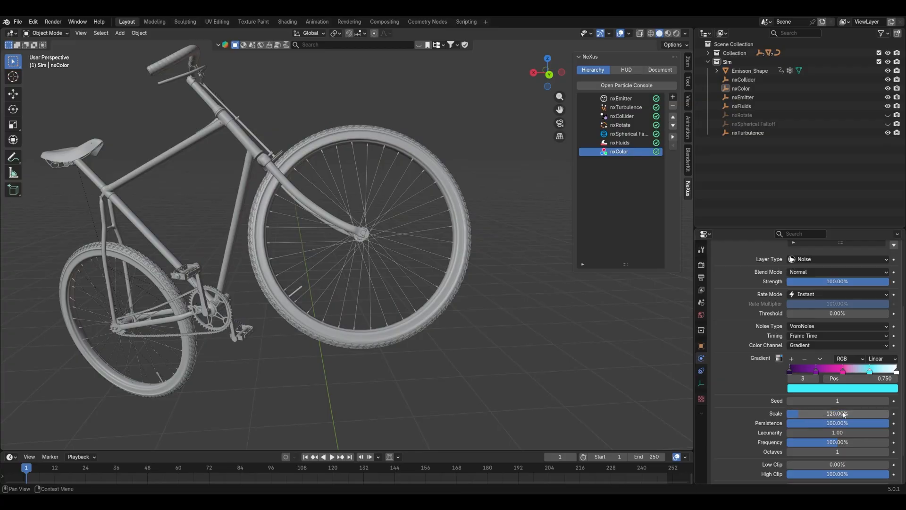
pyautogui.press('space')
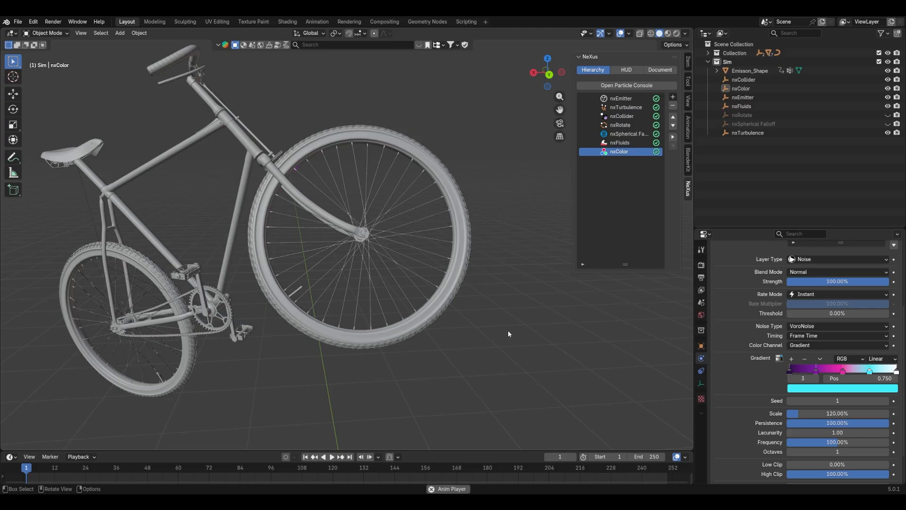
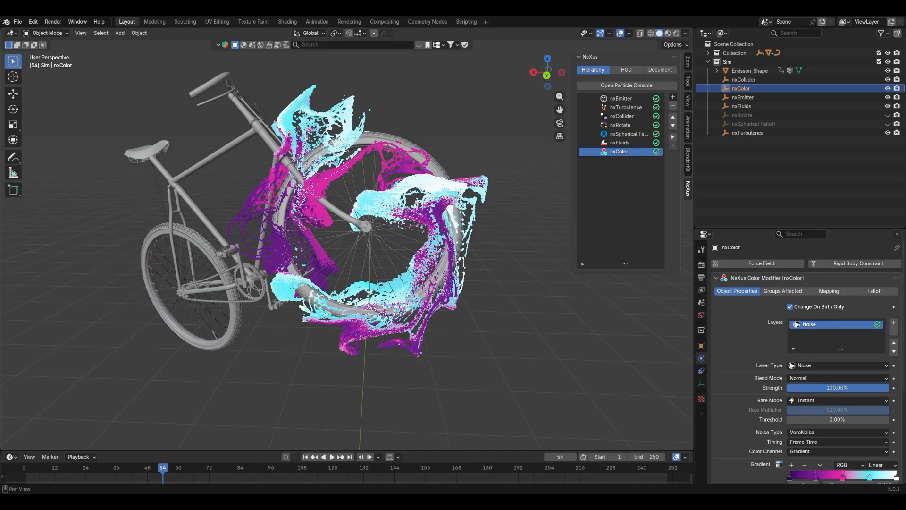
# - Add an nxMesher modifier and give it an Emitter layer that targets nxEmitter
pyautogui.click(673, 96)
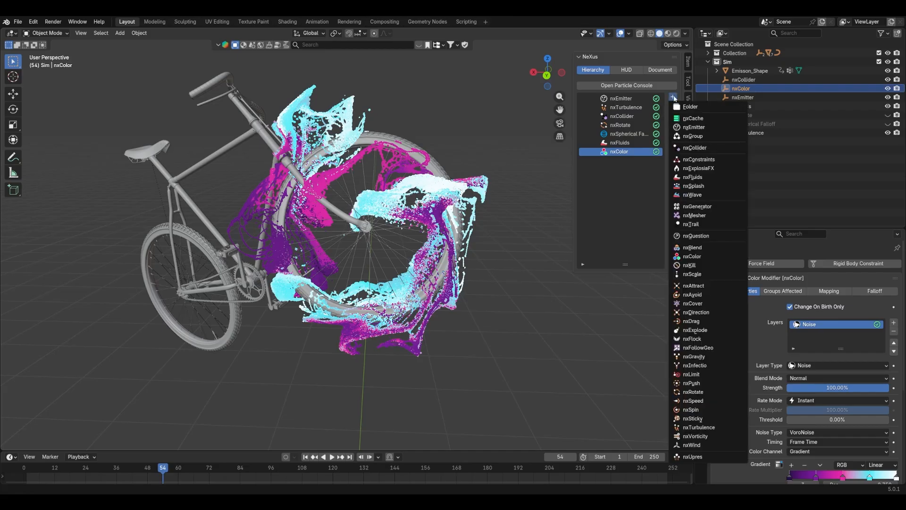
pyautogui.click(706, 215)
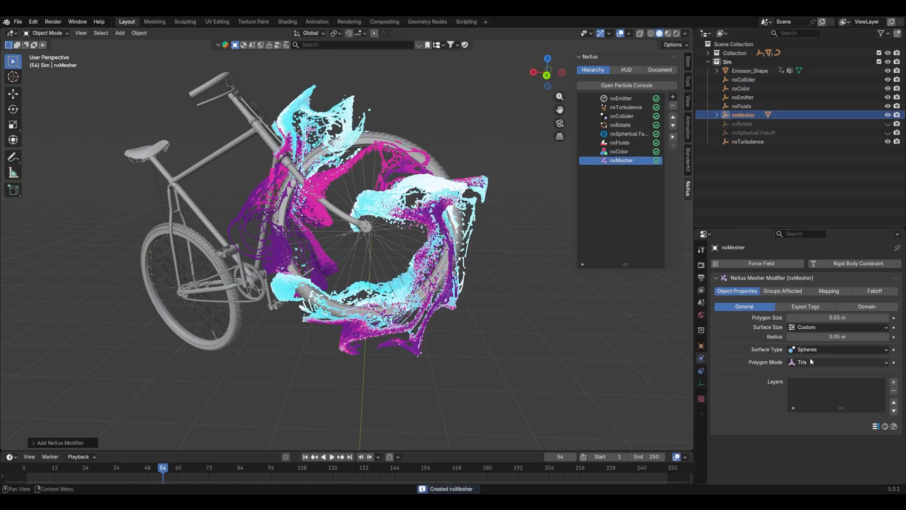
pyautogui.click(891, 384)
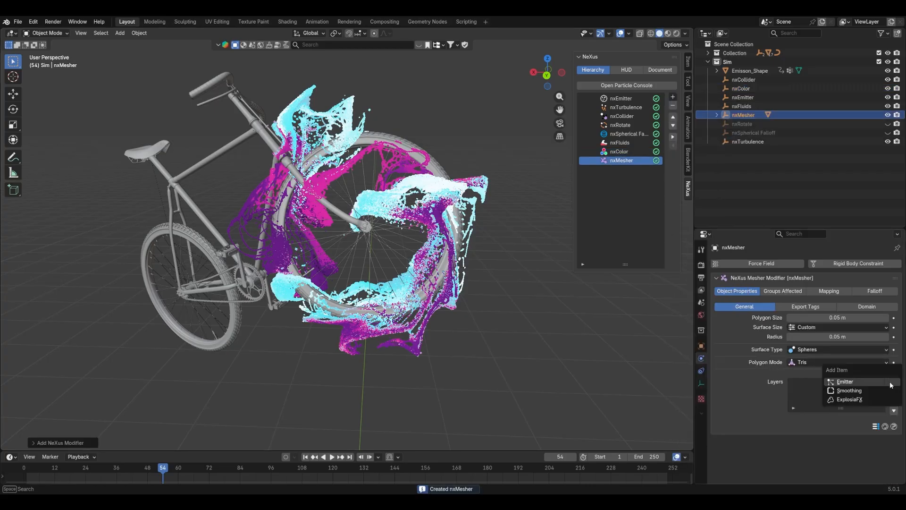
pyautogui.click(861, 385)
pyautogui.click(805, 437)
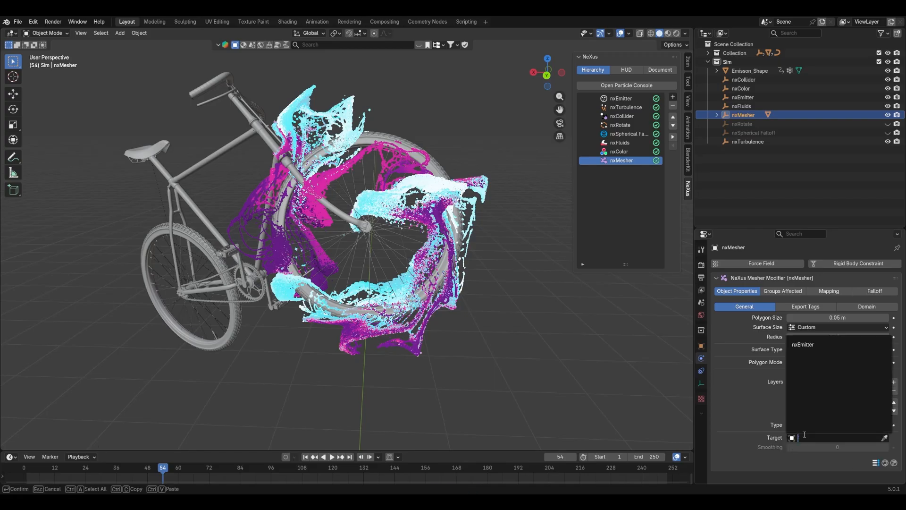
pyautogui.click(817, 345)
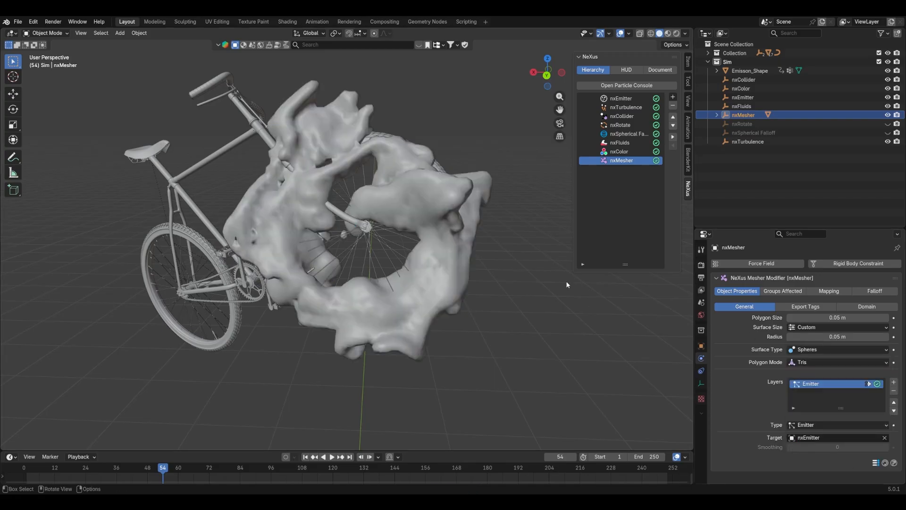
pyautogui.moveTo(426, 221); pyautogui.dragTo(444, 219, button='middle')
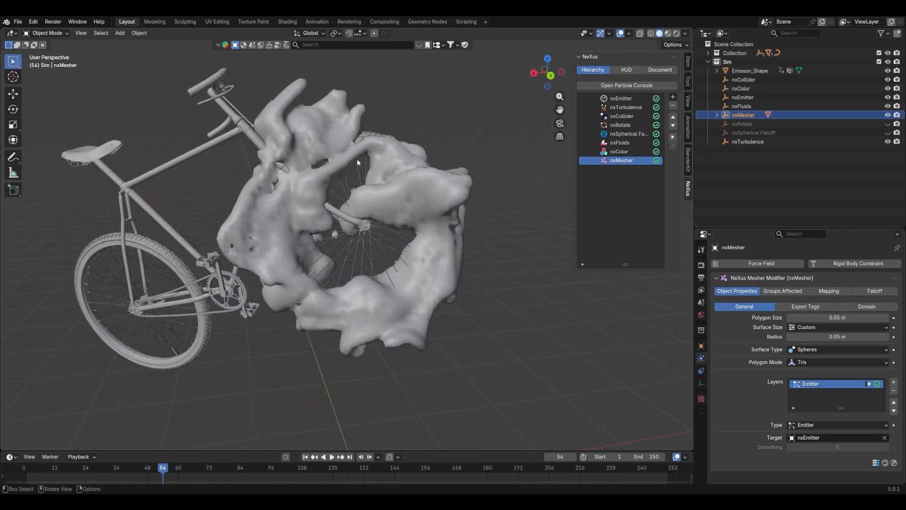
# - Change the nxMesher Surface Type from Spheres to Zhu-Bridson and inspect the mesh around the wheel
pyautogui.click(805, 350)
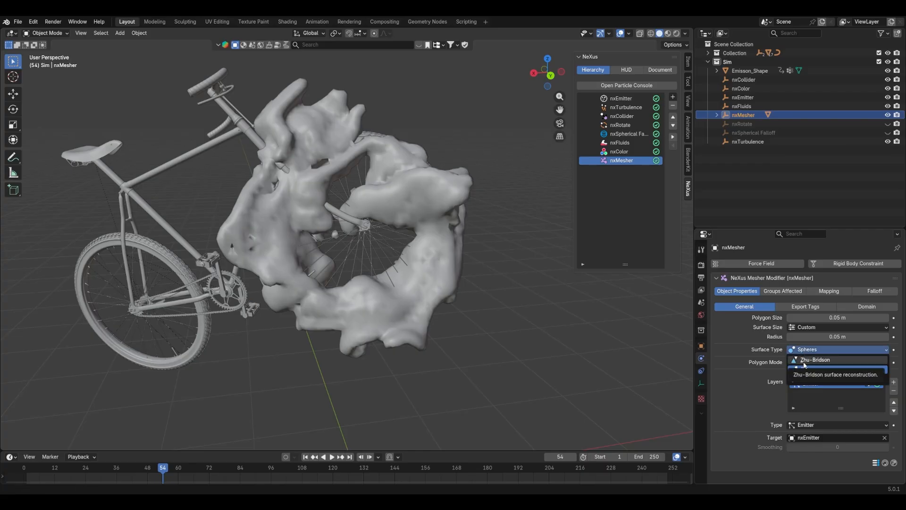
pyautogui.click(806, 361)
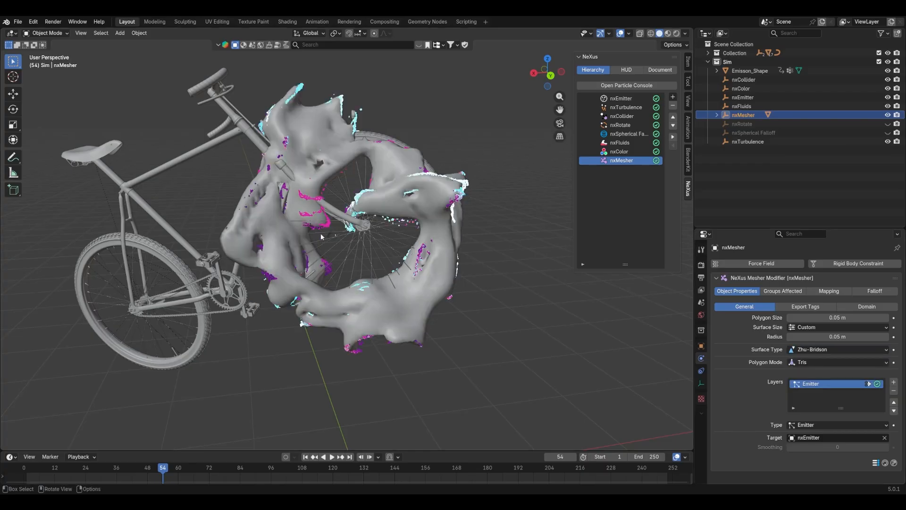
pyautogui.moveTo(349, 221); pyautogui.dragTo(372, 242, button='middle')
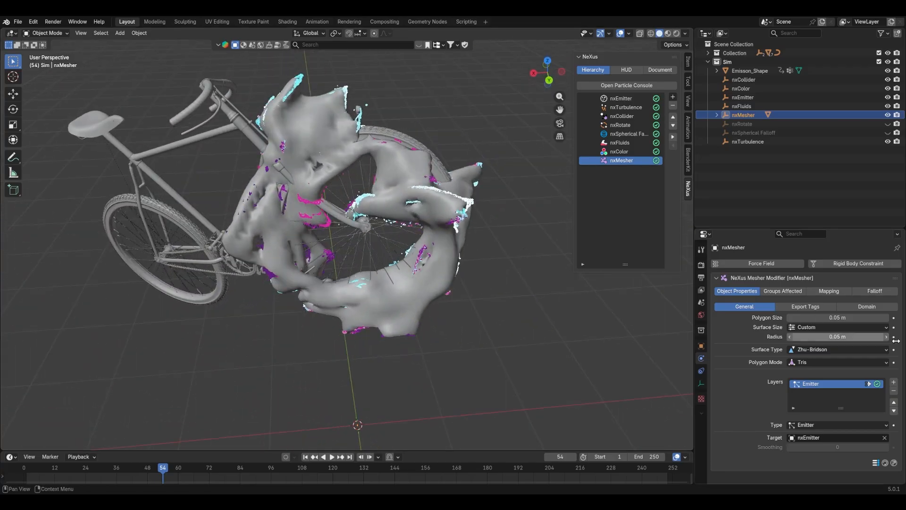
pyautogui.click(816, 350)
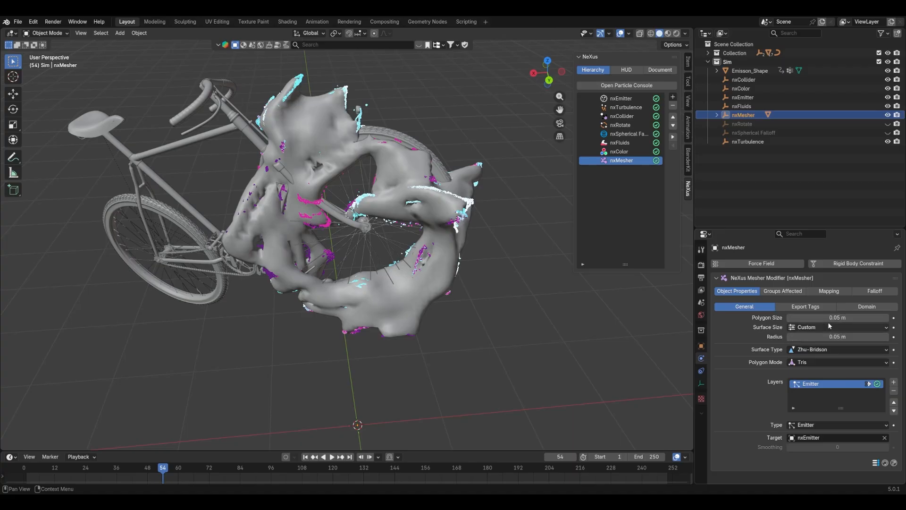
# - Set the nxMesher Polygon Size to 0.015 m and view the refined mesh from the side
pyautogui.click(836, 317)
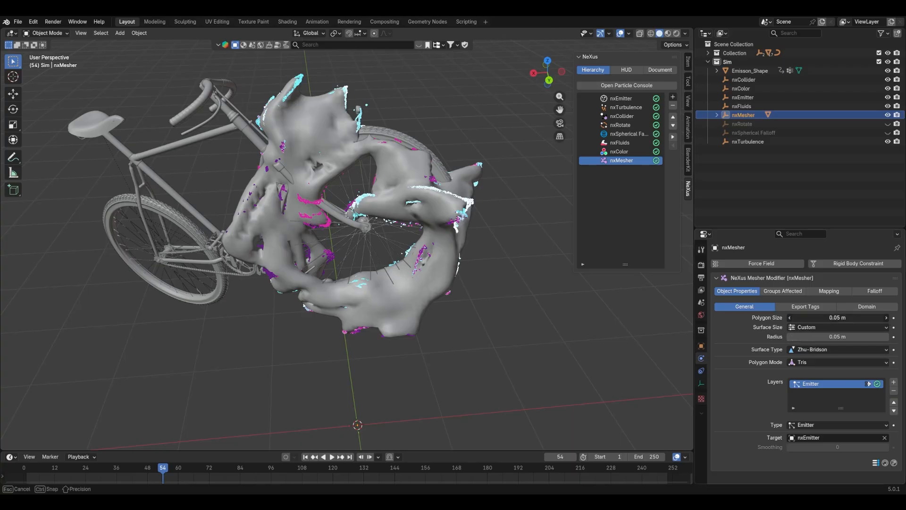
pyautogui.click(800, 317)
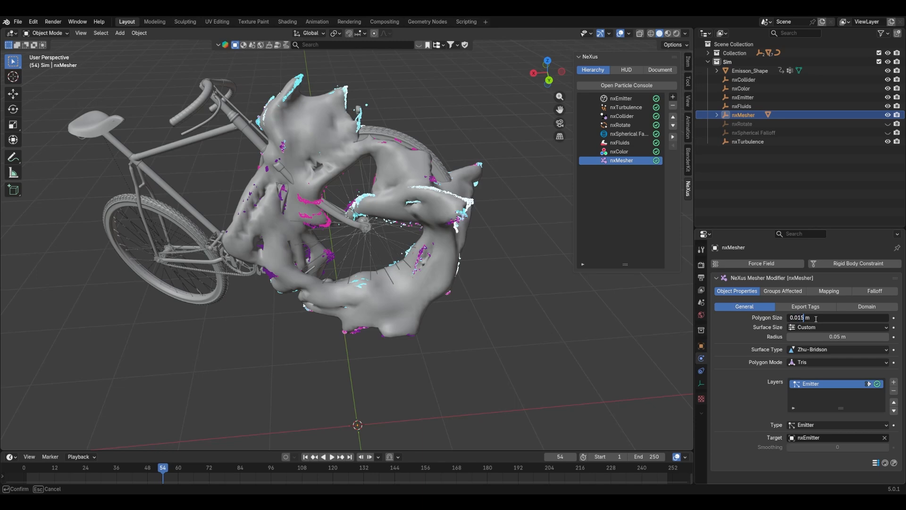
pyautogui.press('Return')
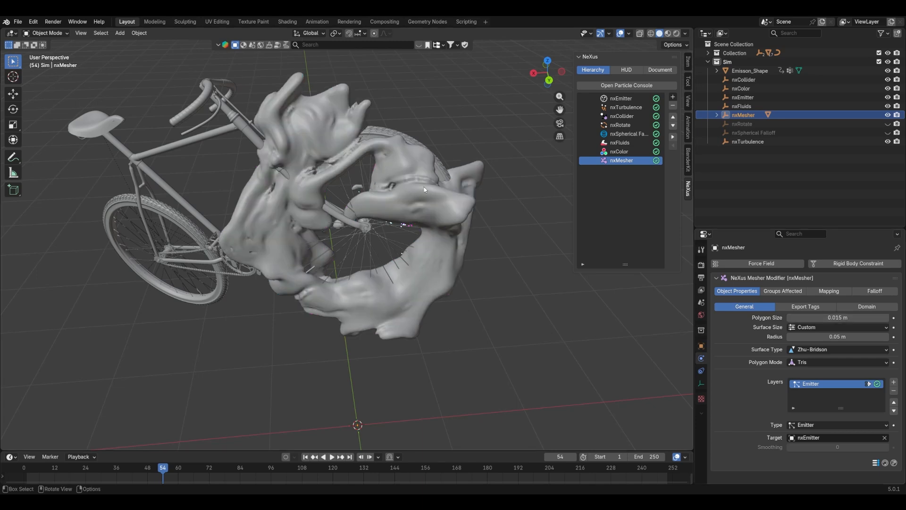
pyautogui.moveTo(361, 171)
pyautogui.mouseDown(button='middle')
pyautogui.moveTo(352, 160)
pyautogui.moveTo(362, 162)
pyautogui.mouseUp(button='middle')
# - Set the nxMesher Polygon Size to 0.005 m and examine the mesh detail up close around the wheel
pyautogui.click(833, 318)
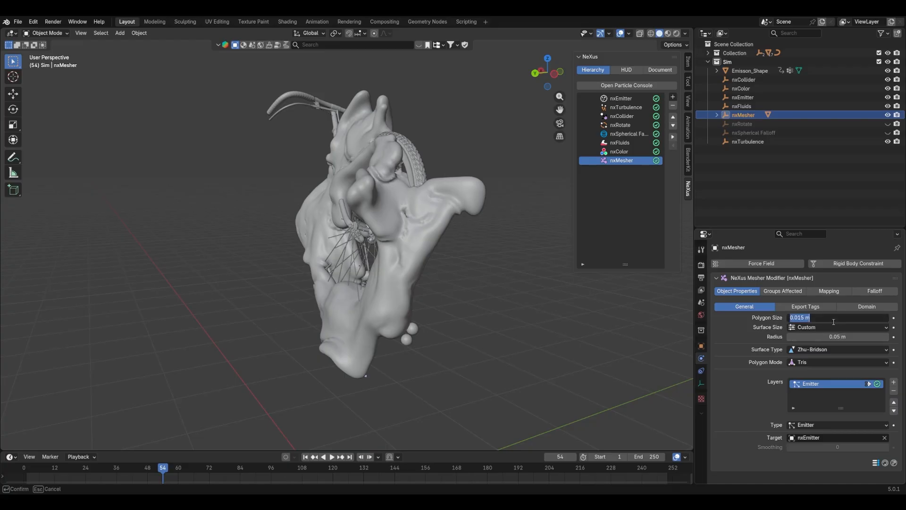
pyautogui.click(800, 318)
pyautogui.press('Return')
pyautogui.moveTo(454, 220); pyautogui.dragTo(369, 243, button='middle')
pyautogui.scroll(3, 369, 242)
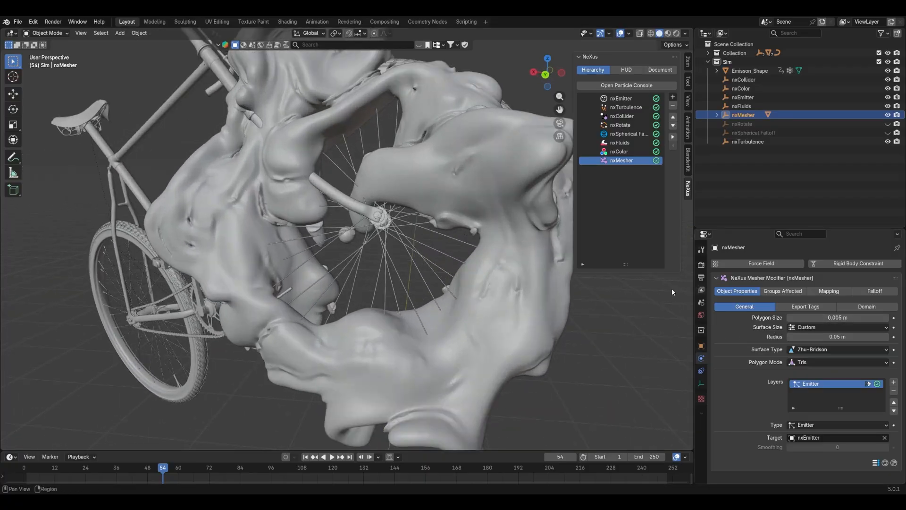
pyautogui.moveTo(373, 208); pyautogui.dragTo(308, 135, button='middle')
pyautogui.scroll(3, 308, 135)
pyautogui.scroll(-1, 305, 134)
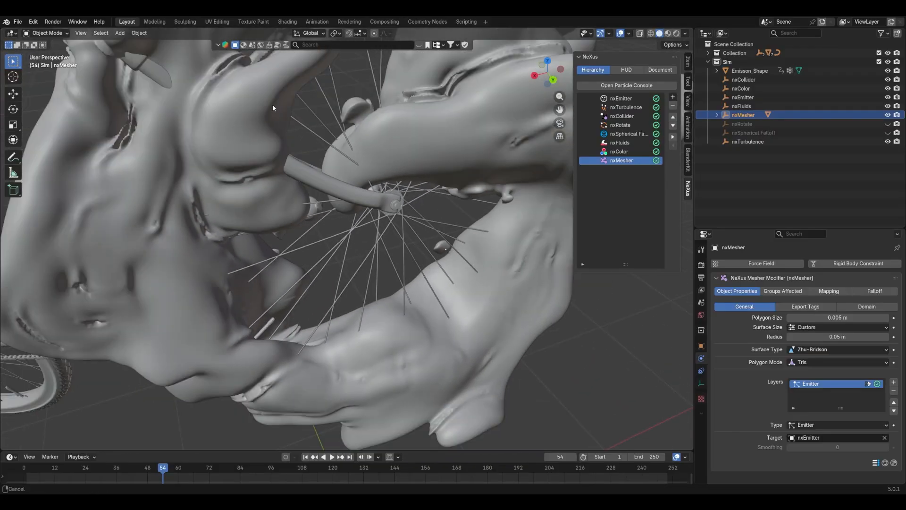
pyautogui.keyDown('shift'); pyautogui.moveTo(274, 105); pyautogui.dragTo(420, 246, button='middle'); pyautogui.keyUp('shift')
pyautogui.scroll(4, 420, 246)
pyautogui.keyDown('shift'); pyautogui.moveTo(487, 259); pyautogui.dragTo(346, 245, button='middle'); pyautogui.keyUp('shift')
pyautogui.scroll(-5, 345, 244)
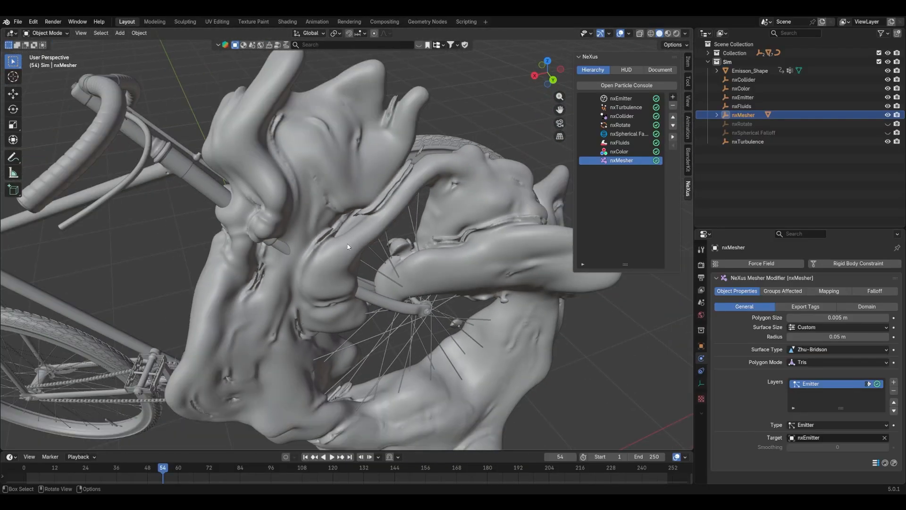
# - Turn on the viewport wireframe overlay and examine the polygon density of the fluid mesh
pyautogui.click(629, 33)
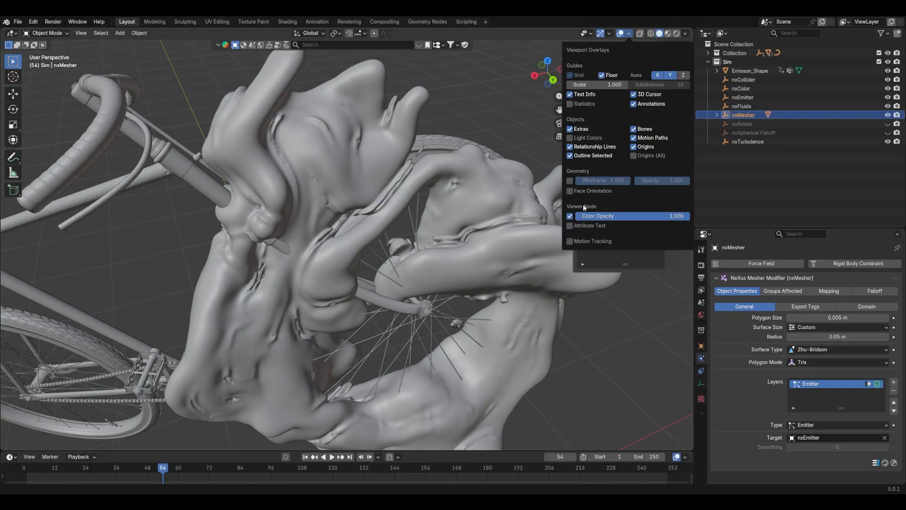
pyautogui.click(570, 180)
pyautogui.moveTo(519, 276); pyautogui.dragTo(480, 245, button='middle')
pyautogui.scroll(3, 438, 233)
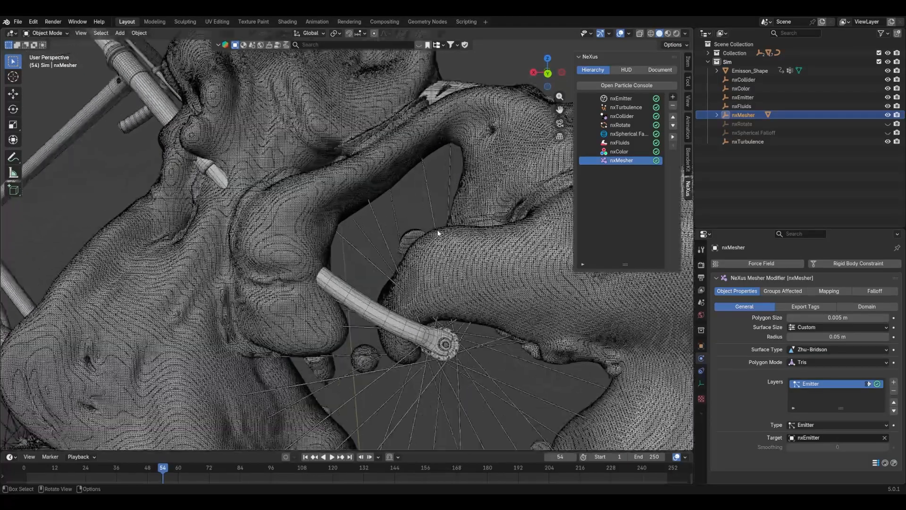
pyautogui.scroll(-3, 439, 233)
pyautogui.scroll(2, 439, 232)
# - Coarsen the fluid mesh by setting the nxMesher Polygon Size back to 0.015 m
pyautogui.click(800, 317)
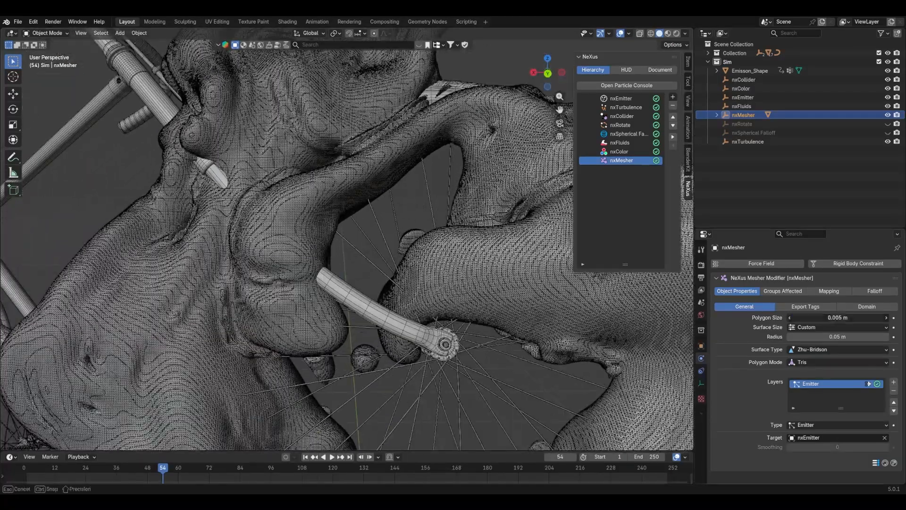
pyautogui.click(801, 318)
pyautogui.press('Return')
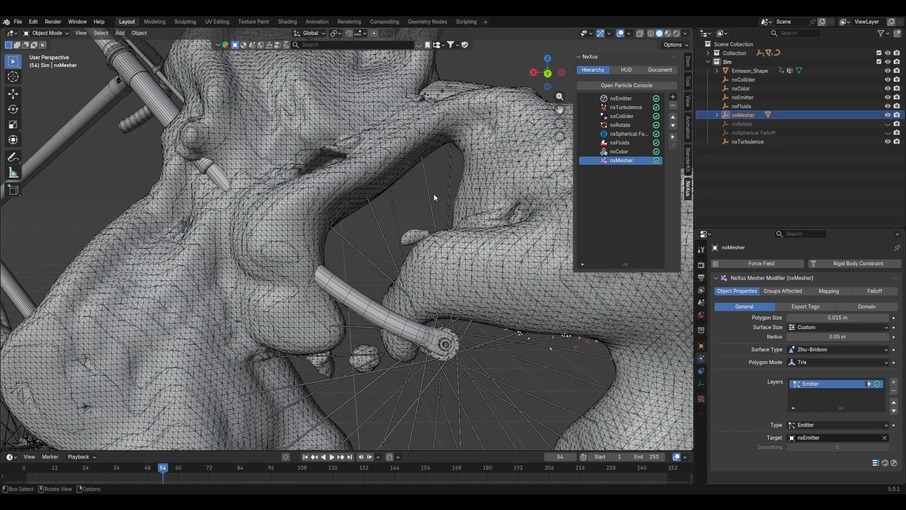
# - Thin out the fluid mesh by setting the nxMesher Radius to 0.01 m
pyautogui.scroll(-4, 399, 206)
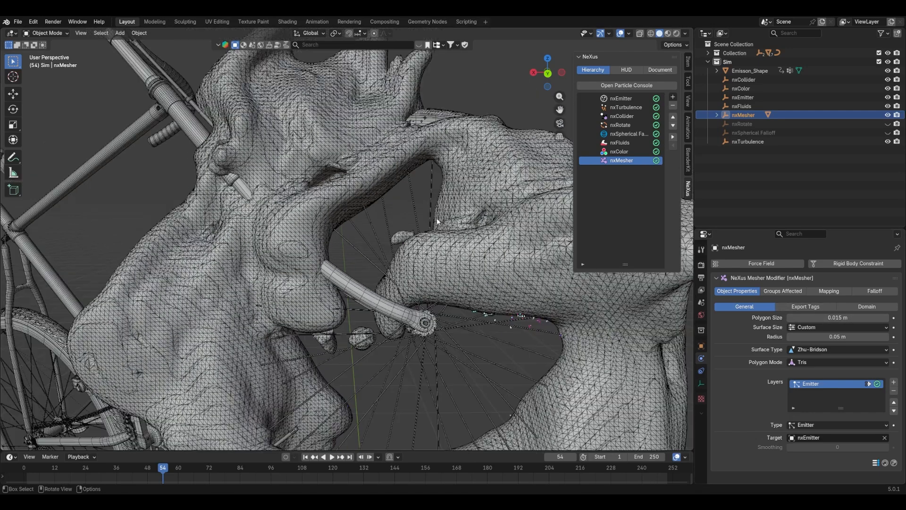
pyautogui.keyDown('shift'); pyautogui.moveTo(428, 246); pyautogui.dragTo(404, 201, button='middle'); pyautogui.keyUp('shift')
pyautogui.click(800, 334)
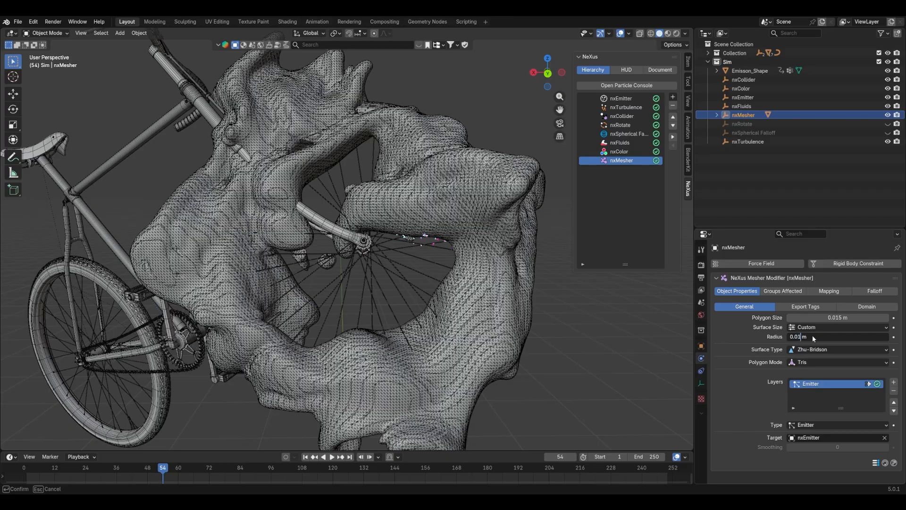
pyautogui.press('Return')
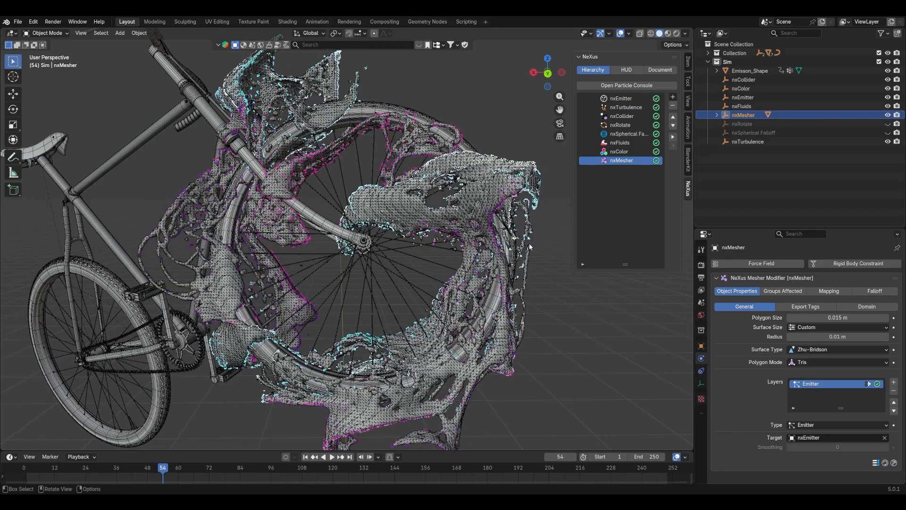
# - Turn off the viewport wireframe overlay and inspect the thinner mesh surface
pyautogui.click(629, 34)
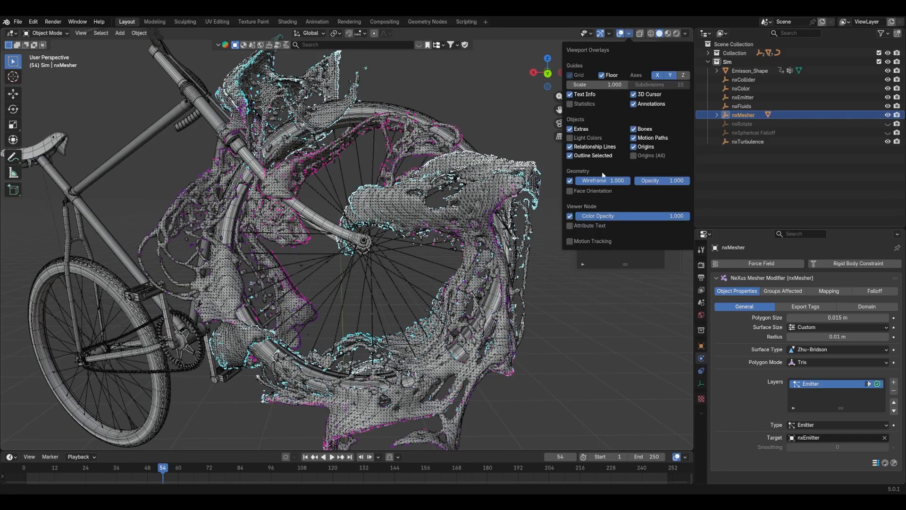
pyautogui.click(570, 181)
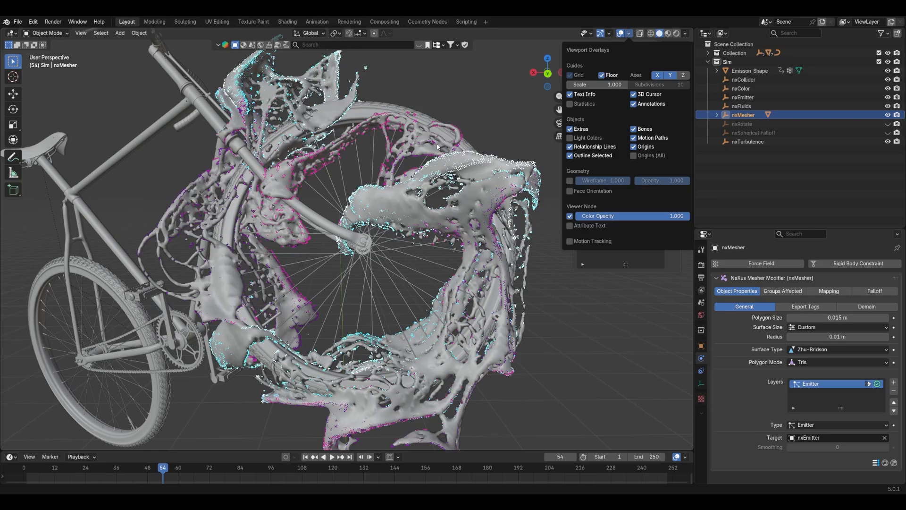
pyautogui.moveTo(424, 156); pyautogui.dragTo(259, 256, button='middle')
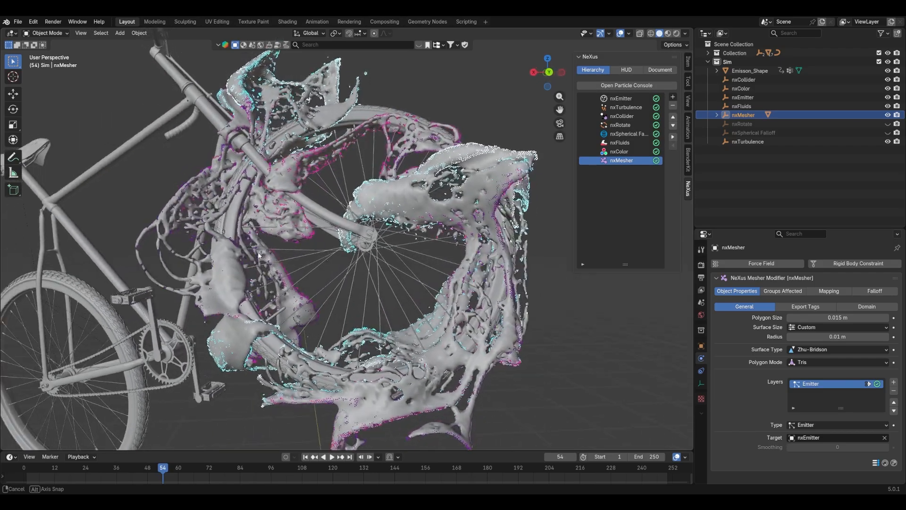
# - Try an nxMesher Radius of 0.015 m and inspect the thicker mesh up close
pyautogui.click(792, 335)
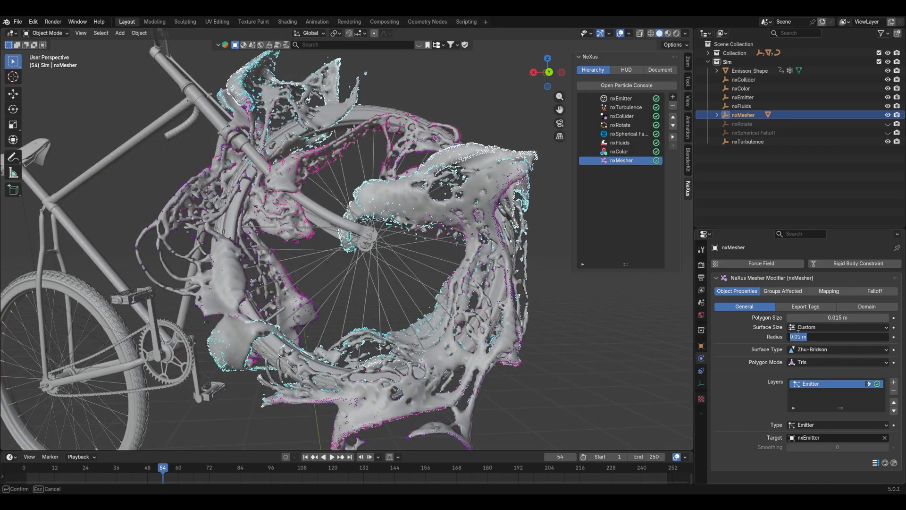
pyautogui.write('5')
pyautogui.press('Return')
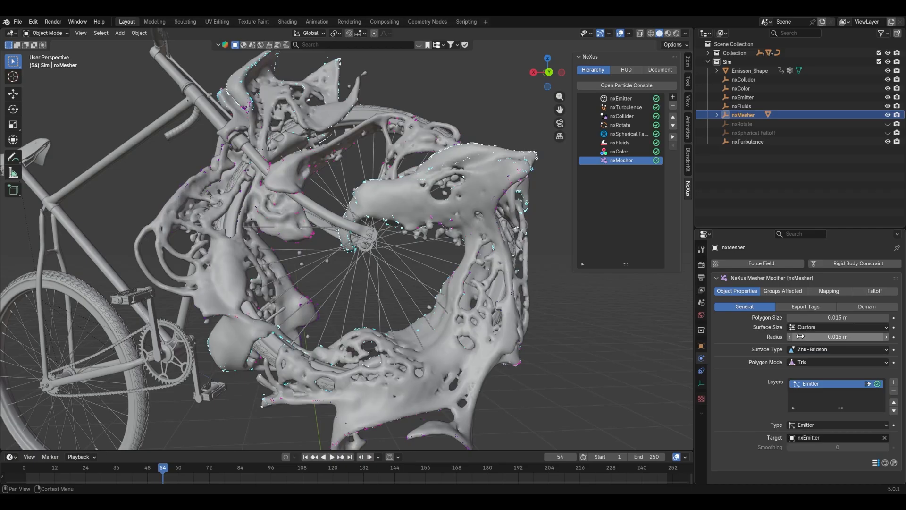
pyautogui.moveTo(397, 296); pyautogui.dragTo(371, 270, button='middle')
pyautogui.scroll(5, 490, 308)
pyautogui.moveTo(490, 308); pyautogui.dragTo(388, 297, button='middle')
pyautogui.scroll(-2, 379, 298)
# - Return the nxMesher Radius to 0.01 m and frame the whole wheel to check the mesh
pyautogui.click(826, 337)
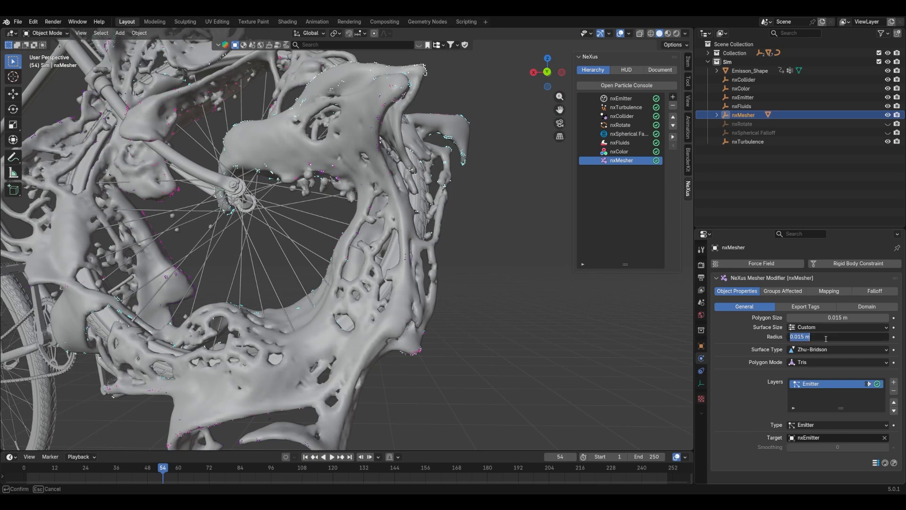
pyautogui.click(803, 337)
pyautogui.press('Return')
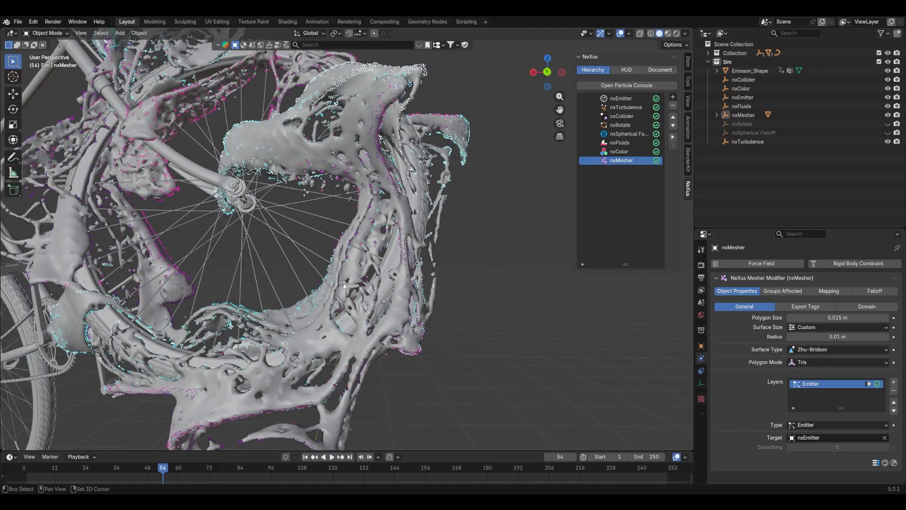
pyautogui.moveTo(344, 286)
pyautogui.mouseDown(button='middle')
pyautogui.moveTo(409, 275)
pyautogui.moveTo(359, 270)
pyautogui.moveTo(342, 275)
pyautogui.moveTo(346, 282)
pyautogui.mouseUp(button='middle')
pyautogui.keyDown('shift'); pyautogui.moveTo(331, 248); pyautogui.dragTo(350, 280, button='middle'); pyautogui.keyUp('shift')
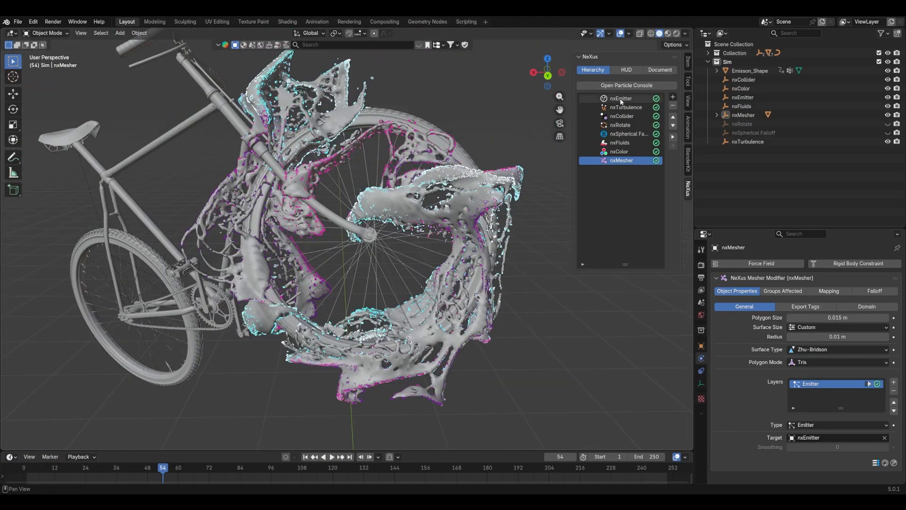
# - Disable Show Particles in the nxEmitter display settings so only the mesh is drawn, and deselect everything
pyautogui.click(621, 99)
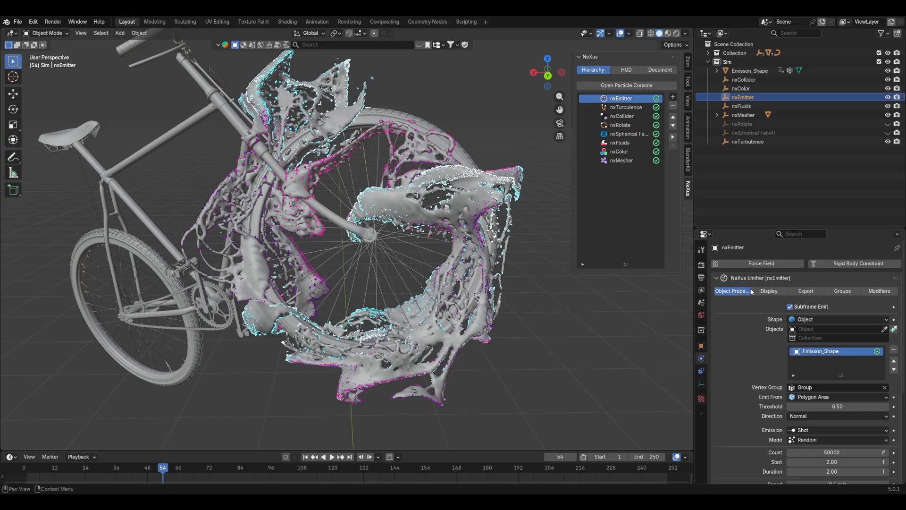
pyautogui.click(769, 291)
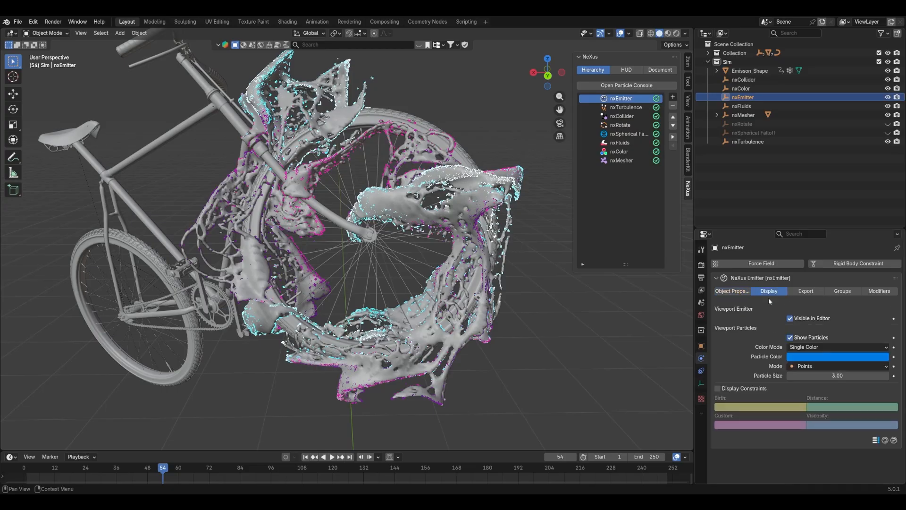
pyautogui.click(790, 337)
pyautogui.click(561, 307)
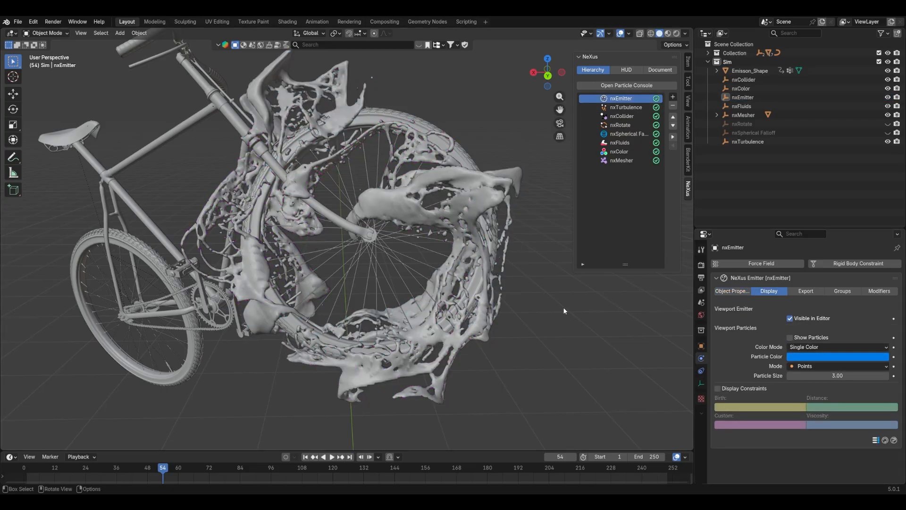
# - Enable Transfer Color in the nxMesher export tags
pyautogui.moveTo(562, 306); pyautogui.dragTo(412, 130, button='middle')
pyautogui.click(417, 165)
pyautogui.scroll(-2, 417, 168)
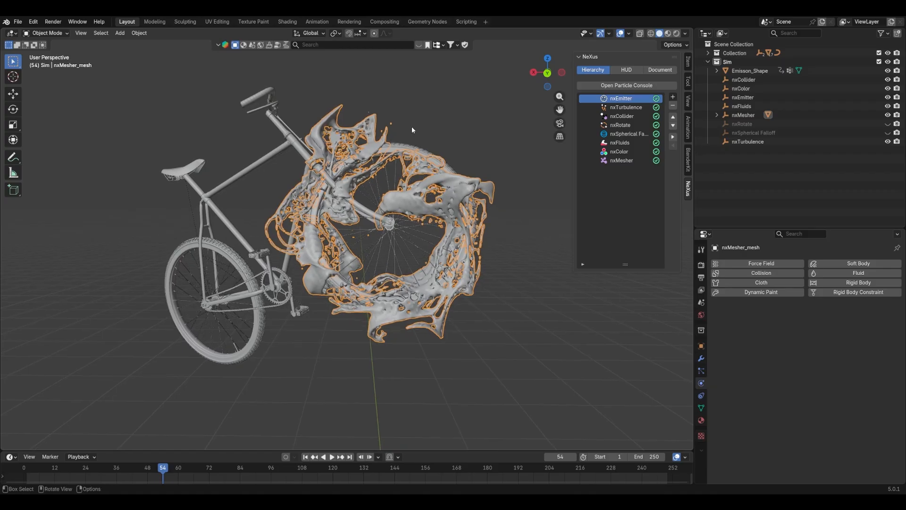
pyautogui.click(620, 161)
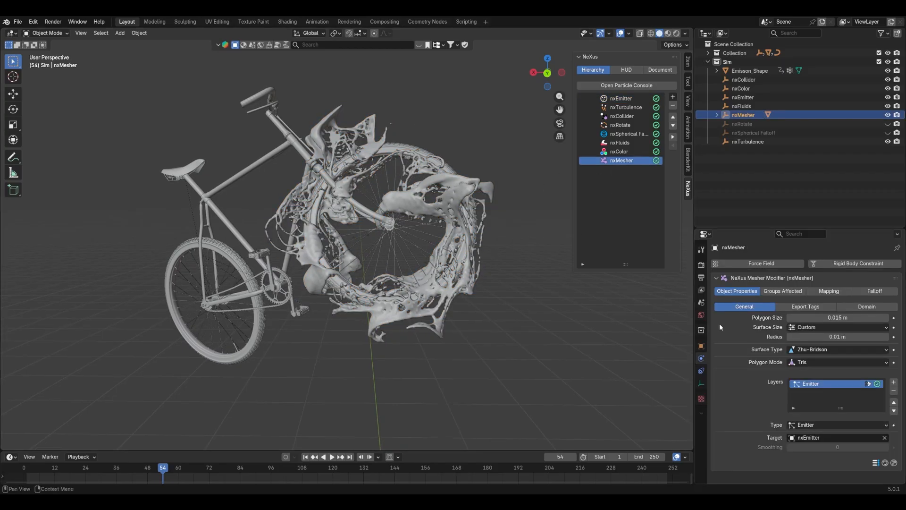
pyautogui.click(796, 308)
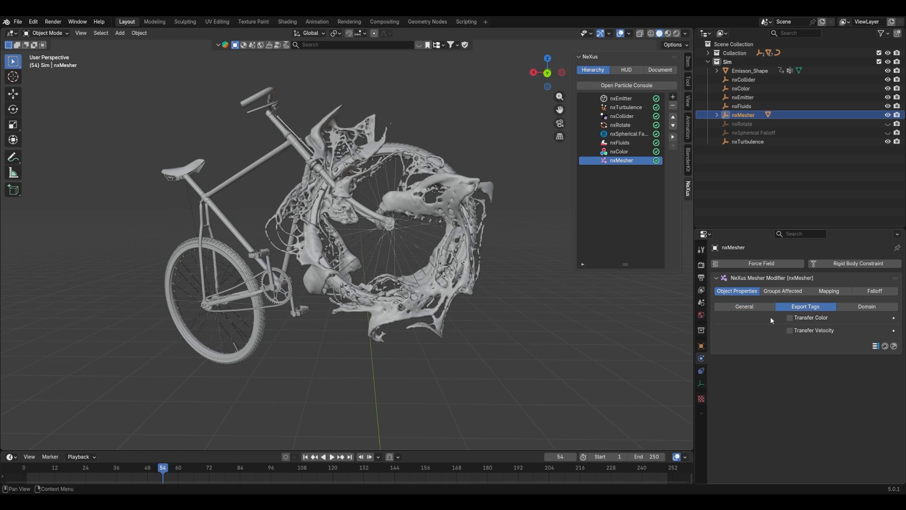
pyautogui.click(796, 319)
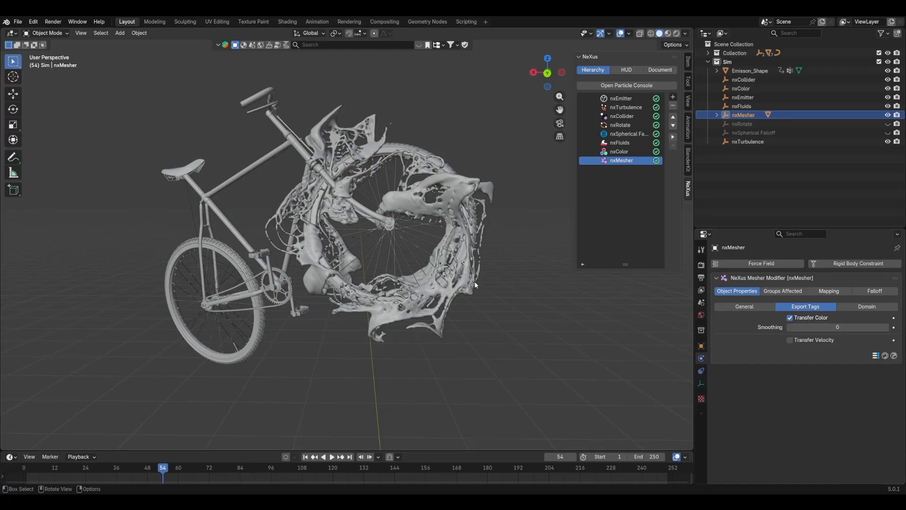
pyautogui.scroll(4, 415, 277)
pyautogui.scroll(-1, 415, 277)
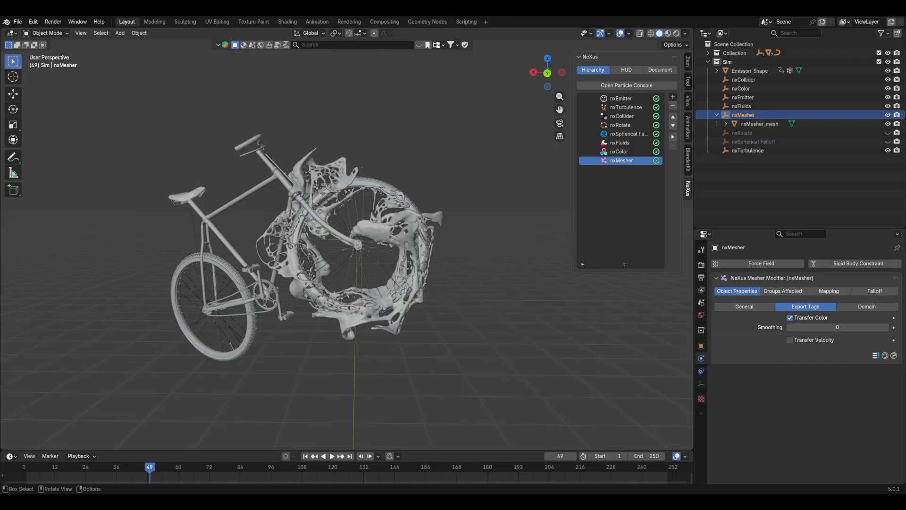
# - Turn the timeline area into an enlarged Shader Editor and display the material of the nxMesher mesh
pyautogui.moveTo(41, 451); pyautogui.dragTo(42, 361)
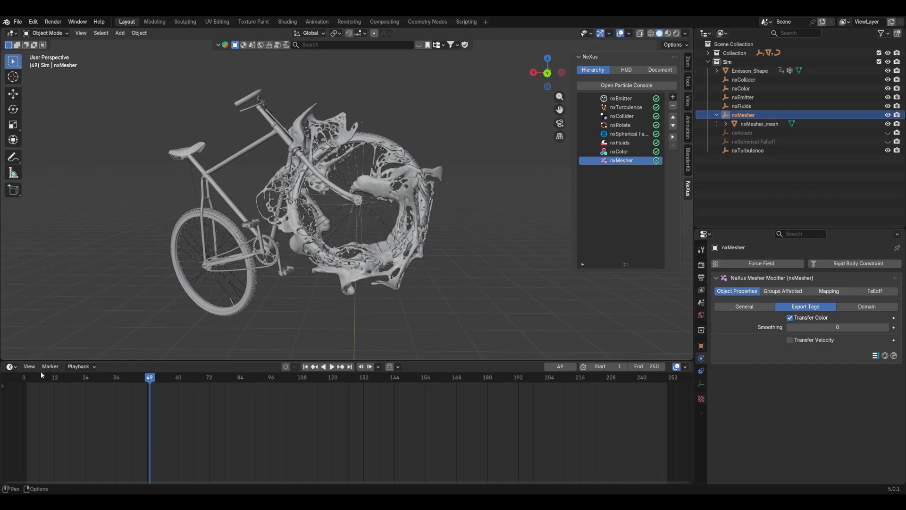
pyautogui.click(15, 368)
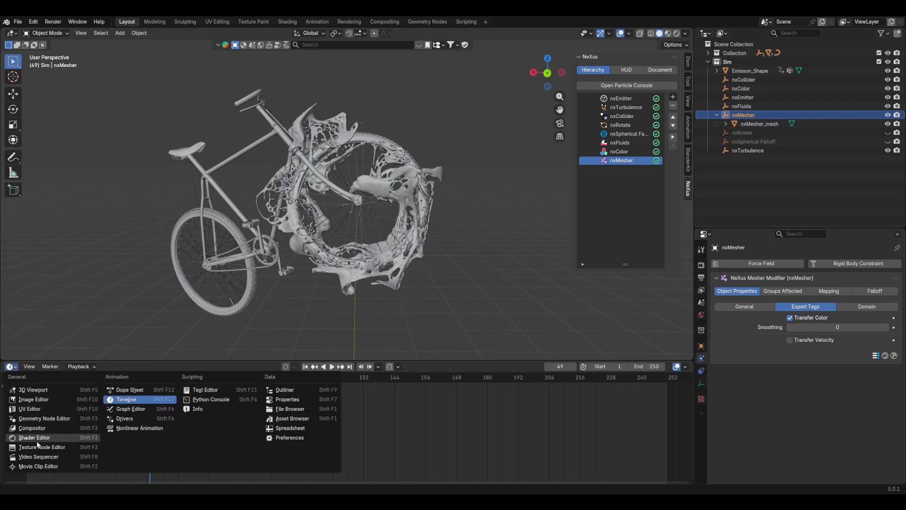
pyautogui.click(26, 442)
pyautogui.moveTo(236, 362); pyautogui.dragTo(236, 312)
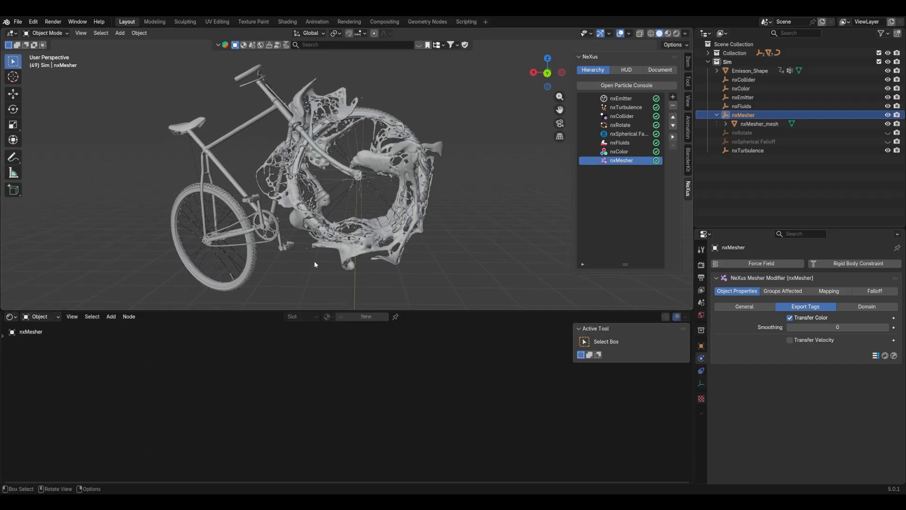
pyautogui.click(332, 258)
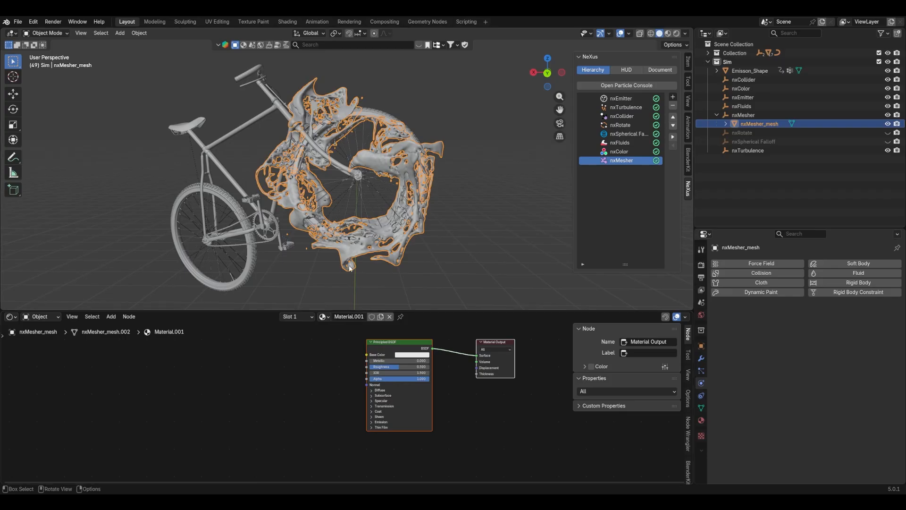
pyautogui.scroll(2, 357, 365)
pyautogui.moveTo(351, 359); pyautogui.dragTo(277, 386, button='middle')
pyautogui.scroll(-1, 277, 387)
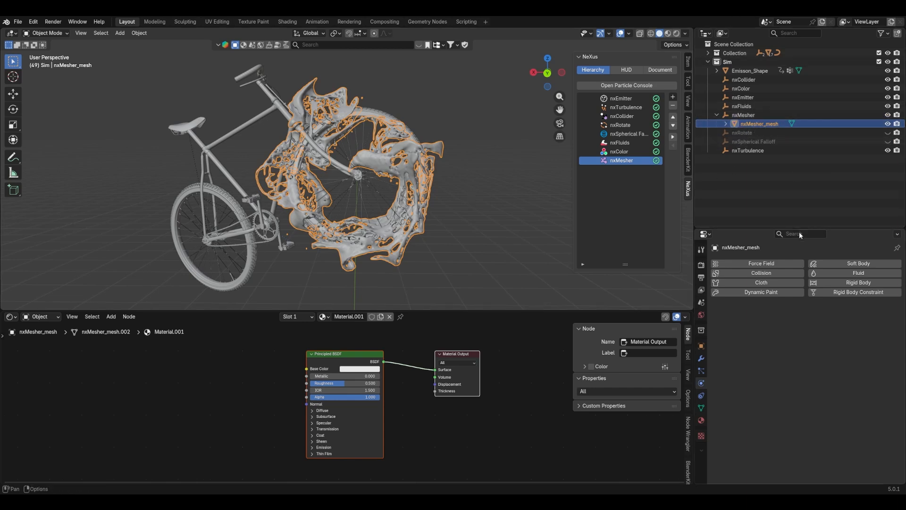
pyautogui.moveTo(423, 312); pyautogui.dragTo(422, 299)
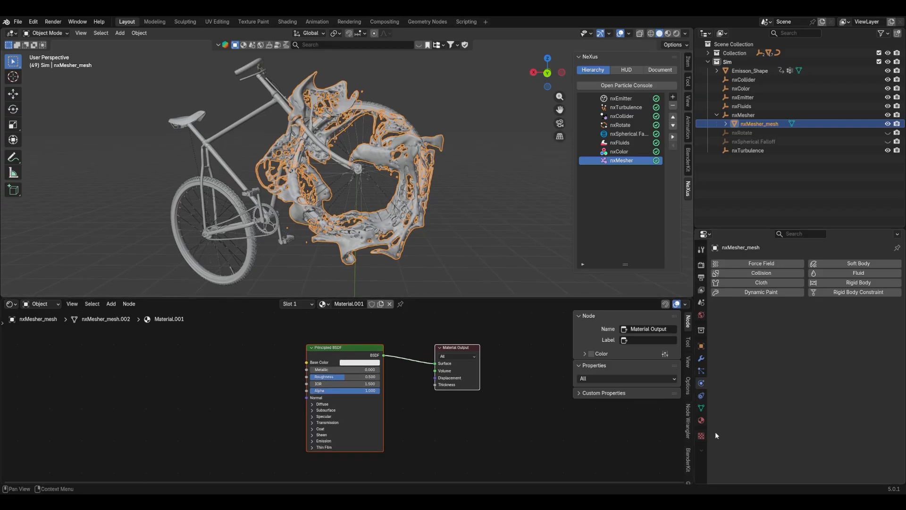
# - Check the mesh's attribute list, and add an Attribute node named color to its material
pyautogui.click(702, 407)
pyautogui.scroll(-3, 791, 414)
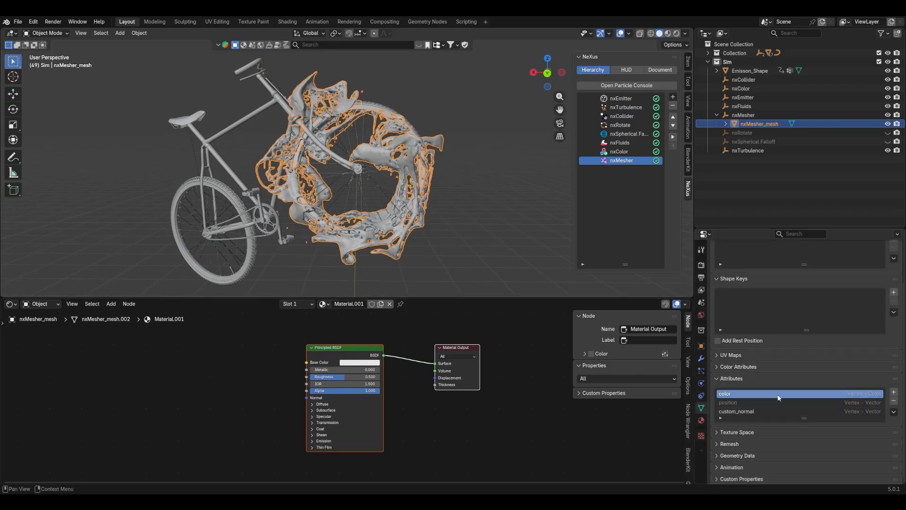
pyautogui.moveTo(388, 362); pyautogui.dragTo(469, 356, button='middle')
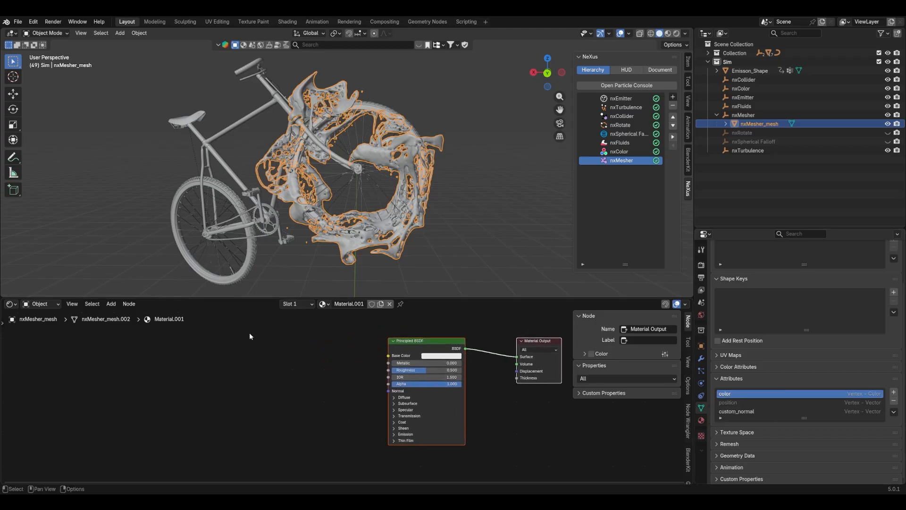
pyautogui.hotkey('shift', 'a')
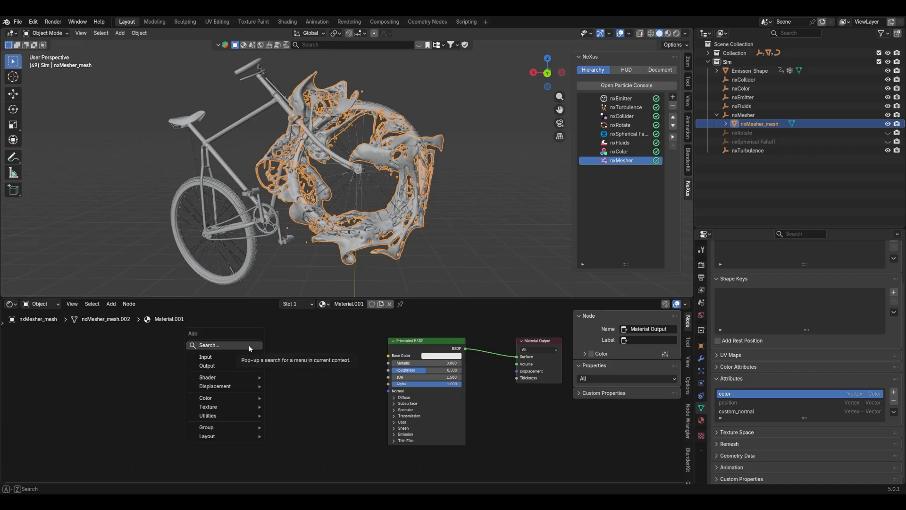
pyautogui.write('attr')
pyautogui.press('Return')
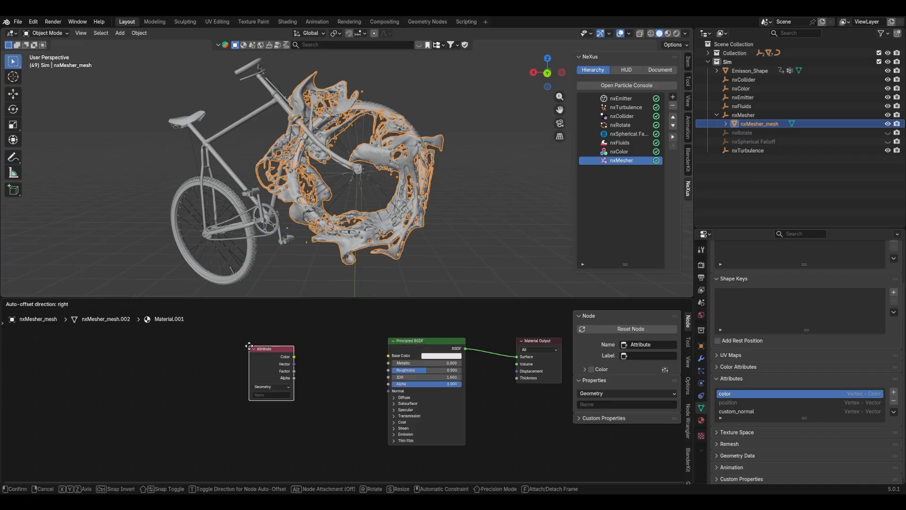
pyautogui.click(223, 357)
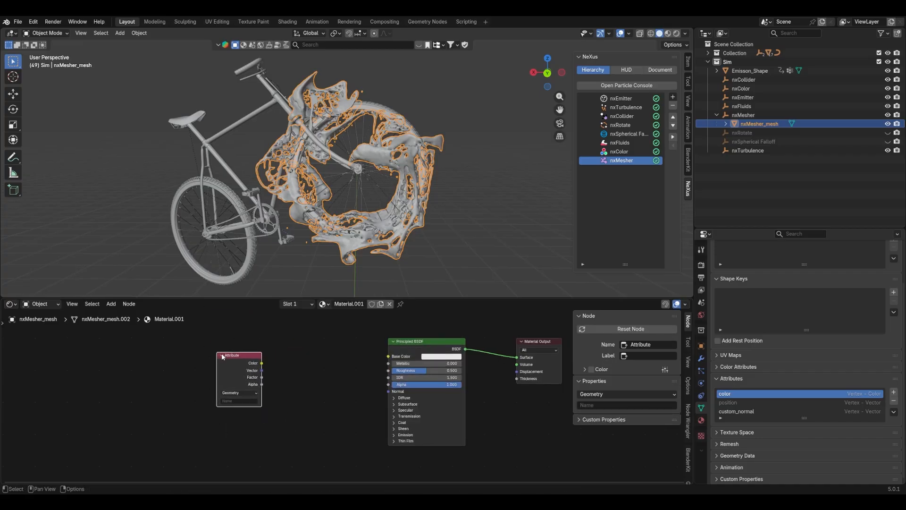
pyautogui.click(240, 401)
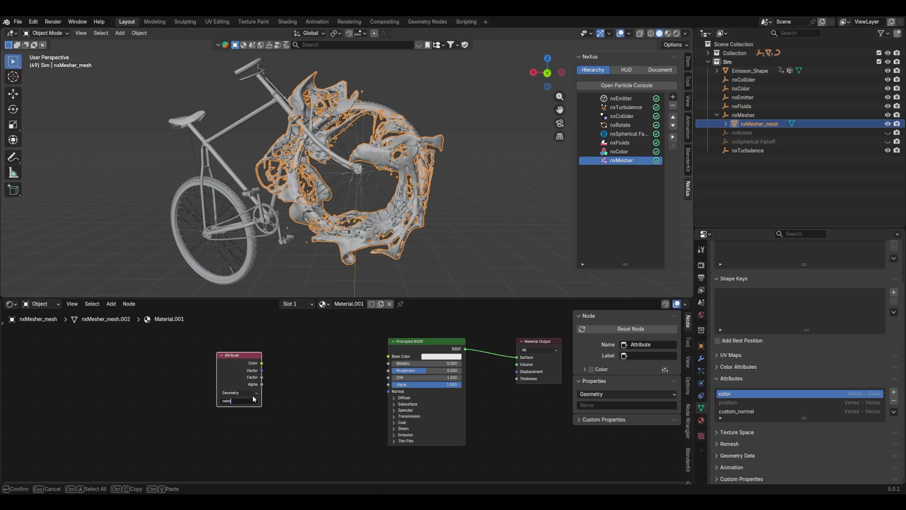
pyautogui.press('Return')
# - Connect the Attribute node's Color to the Principled BSDF Base Color and view the mesh up close in rendered shading
pyautogui.moveTo(262, 363); pyautogui.dragTo(233, 354)
pyautogui.click(676, 33)
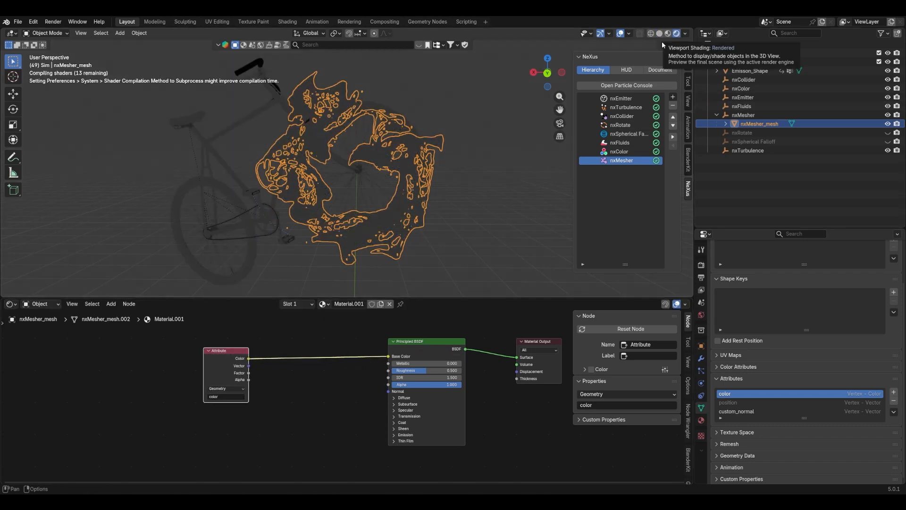
pyautogui.click(687, 34)
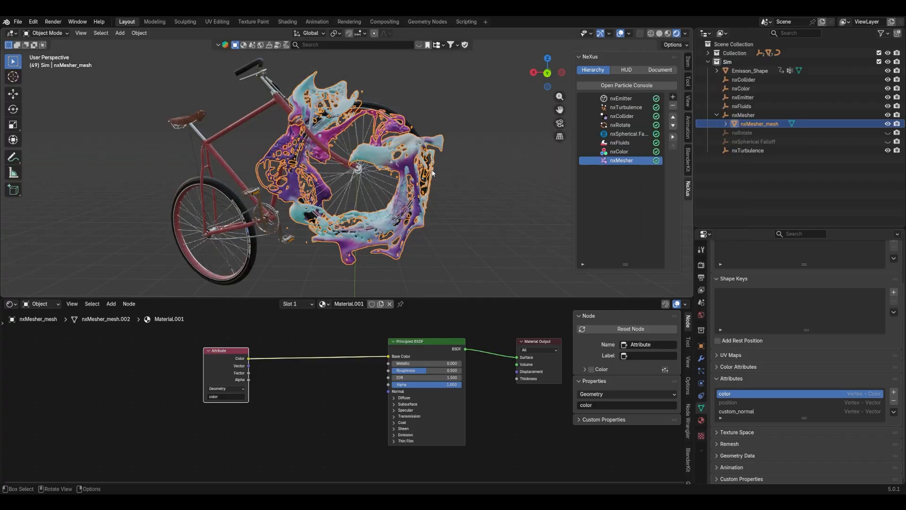
pyautogui.click(453, 166)
pyautogui.scroll(3, 454, 166)
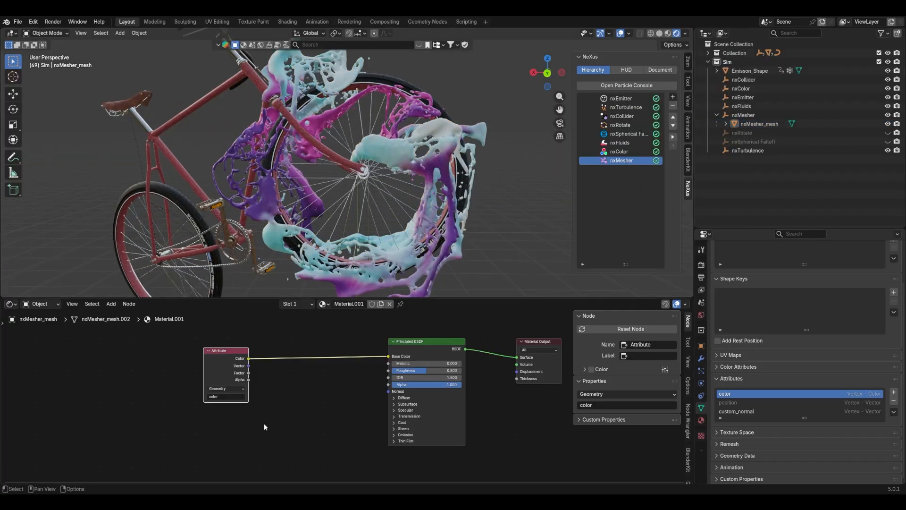
# - Unplug and replug the Attribute color to compare the mesh without it, and review the nxColor gradient settings
pyautogui.moveTo(388, 356); pyautogui.dragTo(346, 364)
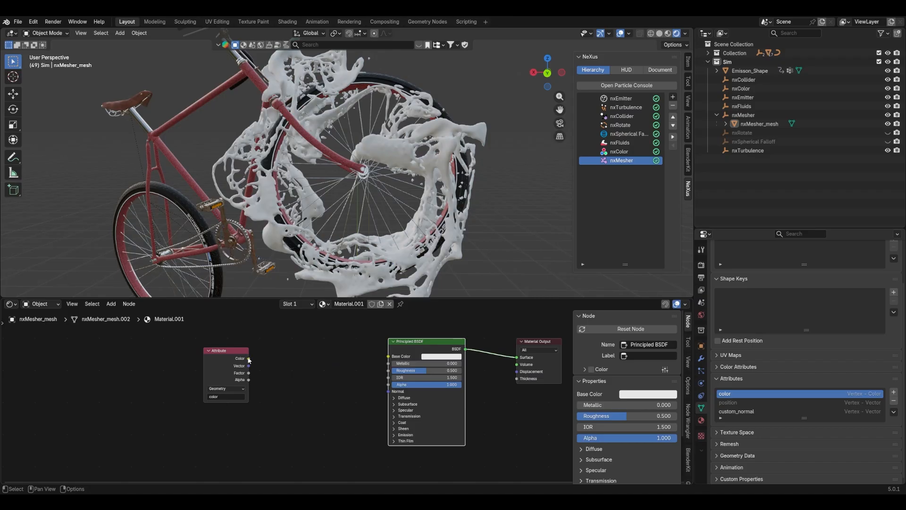
pyautogui.moveTo(250, 360); pyautogui.dragTo(389, 357)
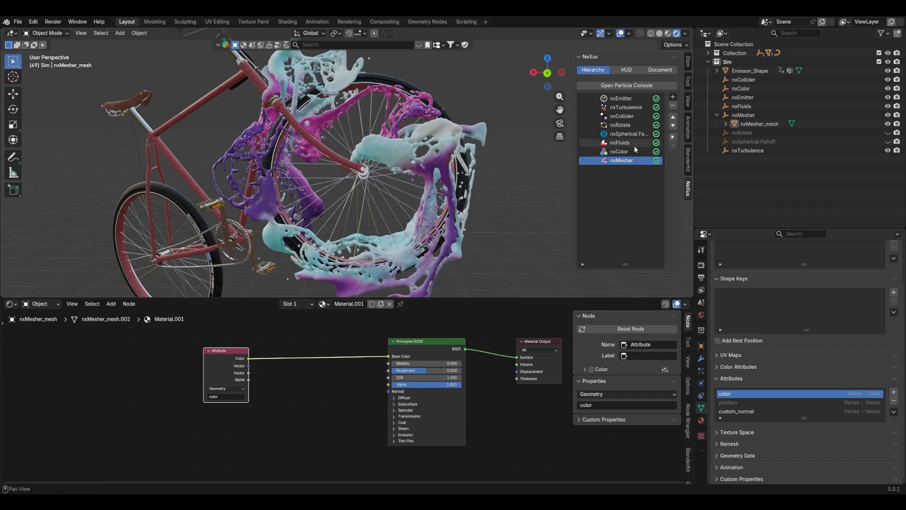
pyautogui.click(630, 160)
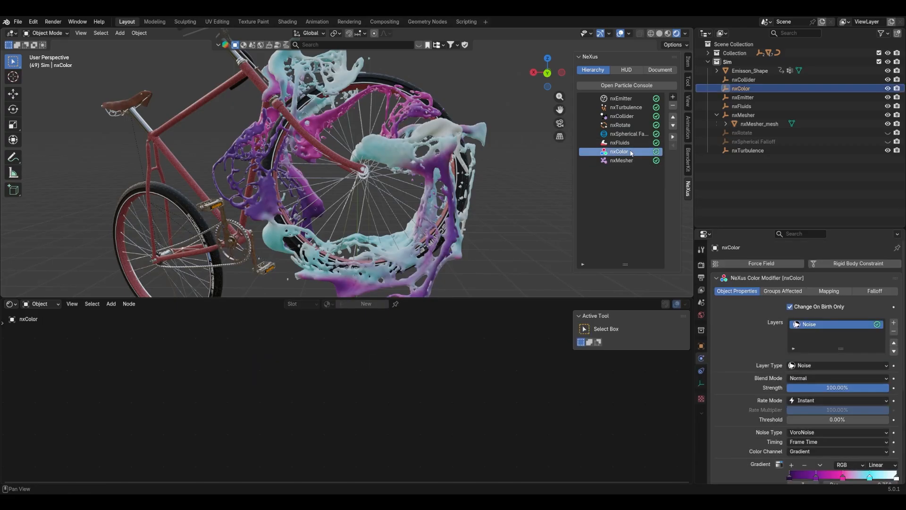
pyautogui.click(399, 154)
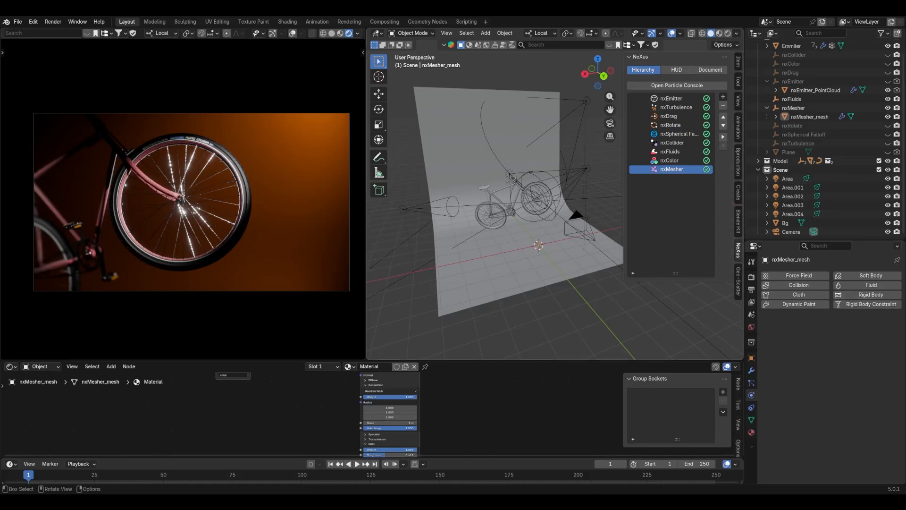
# - Examine the curved Bg backdrop behind the bicycle in the finished studio scene
pyautogui.keyDown('shift'); pyautogui.moveTo(495, 213); pyautogui.dragTo(496, 259, button='middle'); pyautogui.keyUp('shift')
pyautogui.scroll(2, 496, 259)
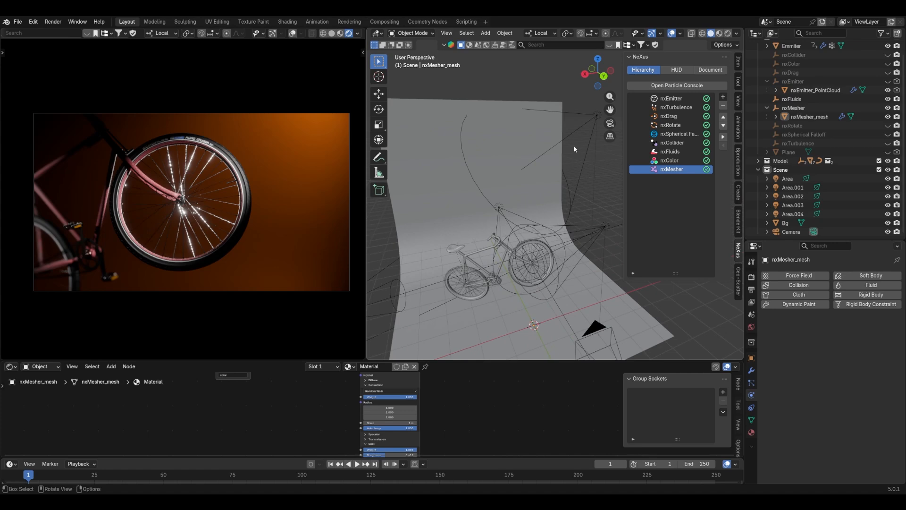
pyautogui.click(429, 230)
pyautogui.moveTo(429, 230); pyautogui.dragTo(441, 255, button='middle')
pyautogui.press('Tab')
pyautogui.press('Tab')
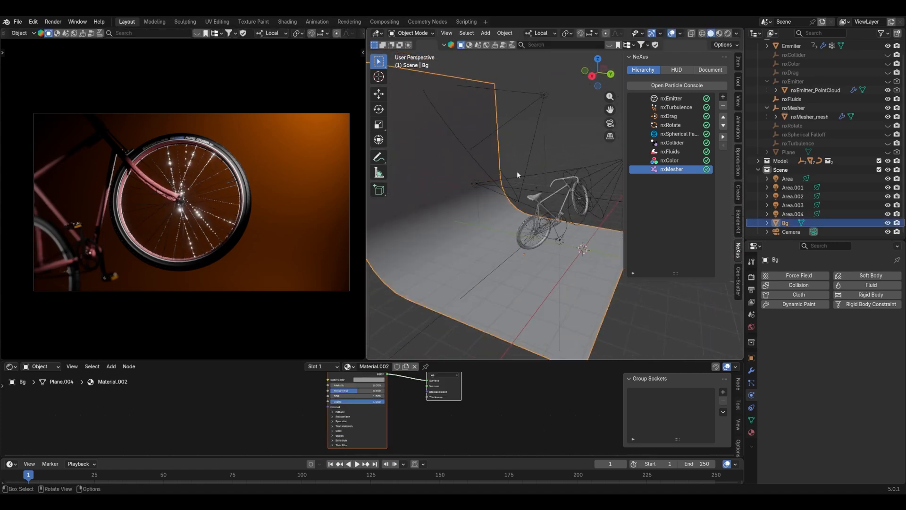
# - Inspect the light settings and placement of the Area.003 spot light aimed at the backdrop
pyautogui.click(544, 95)
pyautogui.click(751, 358)
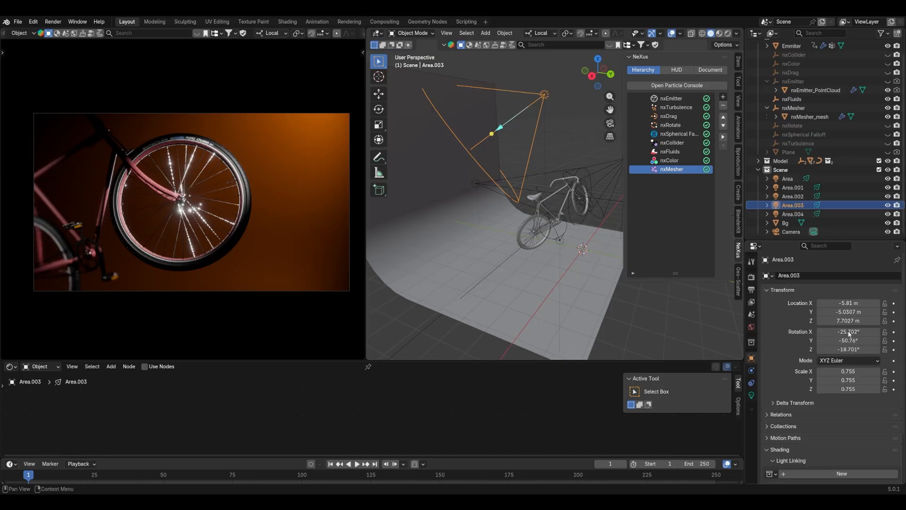
pyautogui.click(752, 395)
pyautogui.moveTo(552, 204); pyautogui.dragTo(477, 188, button='middle')
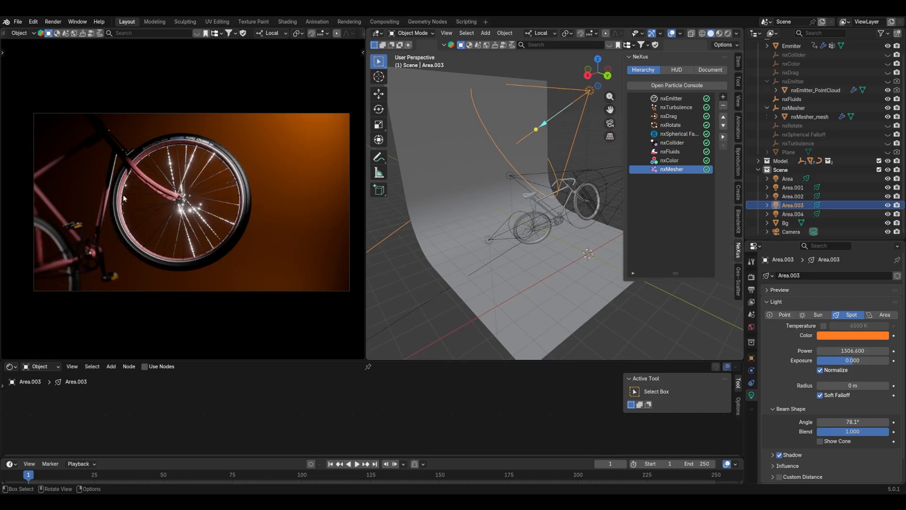
pyautogui.moveTo(529, 196); pyautogui.dragTo(536, 185, button='middle')
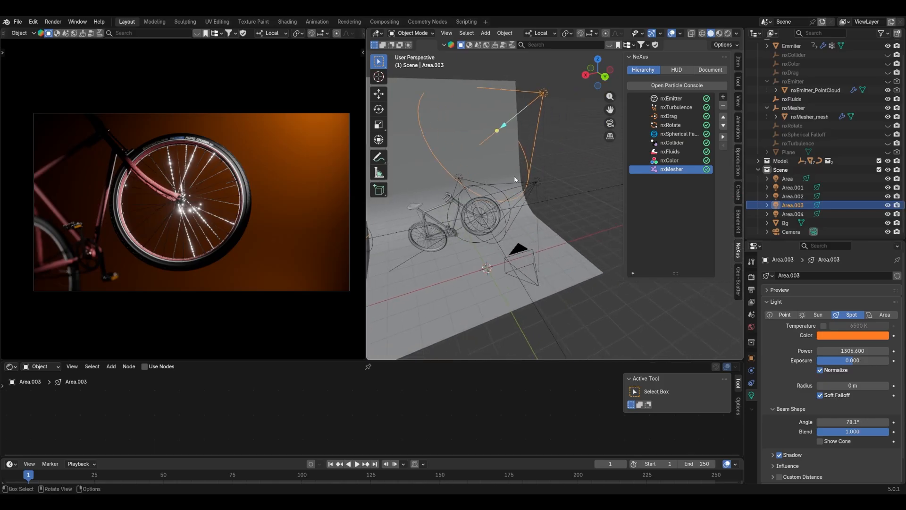
# - Inspect the spot light named Area and how its beam falls on the front wheel
pyautogui.click(535, 185)
pyautogui.scroll(5, 519, 200)
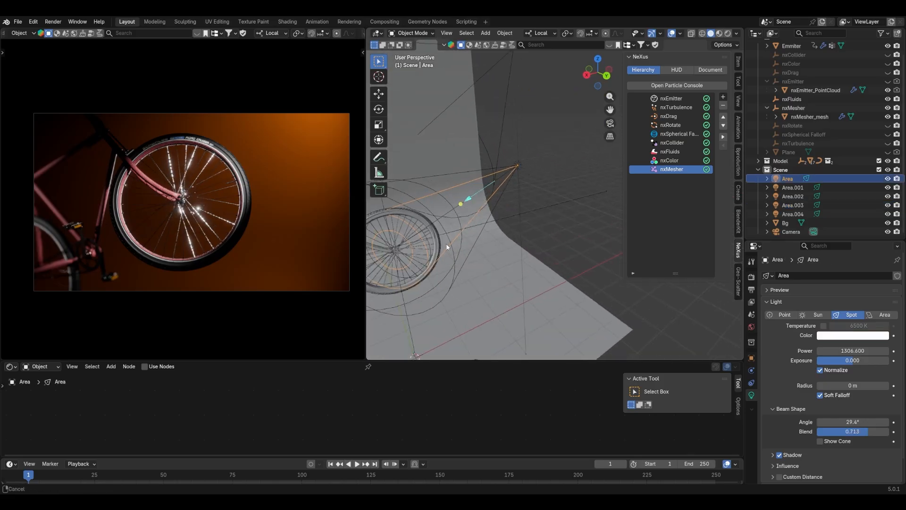
pyautogui.keyDown('shift'); pyautogui.moveTo(447, 247); pyautogui.dragTo(568, 193, button='middle'); pyautogui.keyUp('shift')
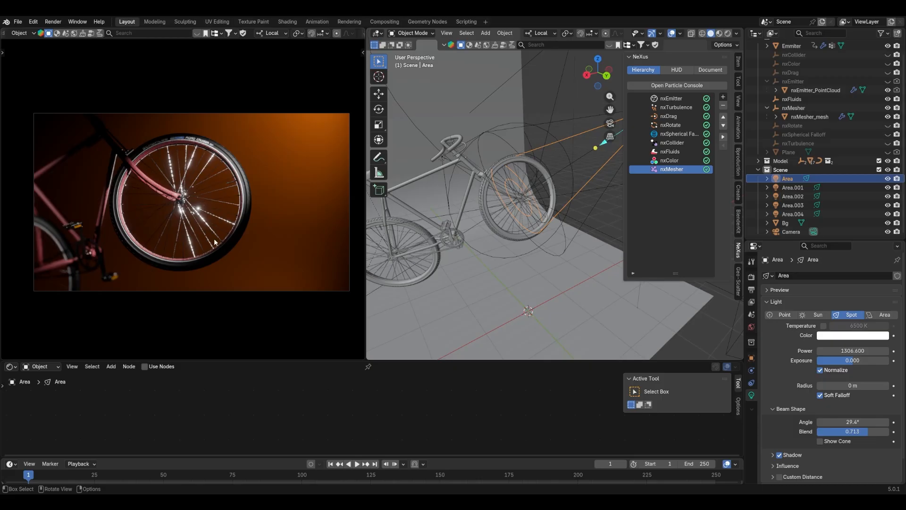
pyautogui.scroll(-4, 523, 220)
pyautogui.moveTo(523, 219); pyautogui.dragTo(469, 210, button='middle')
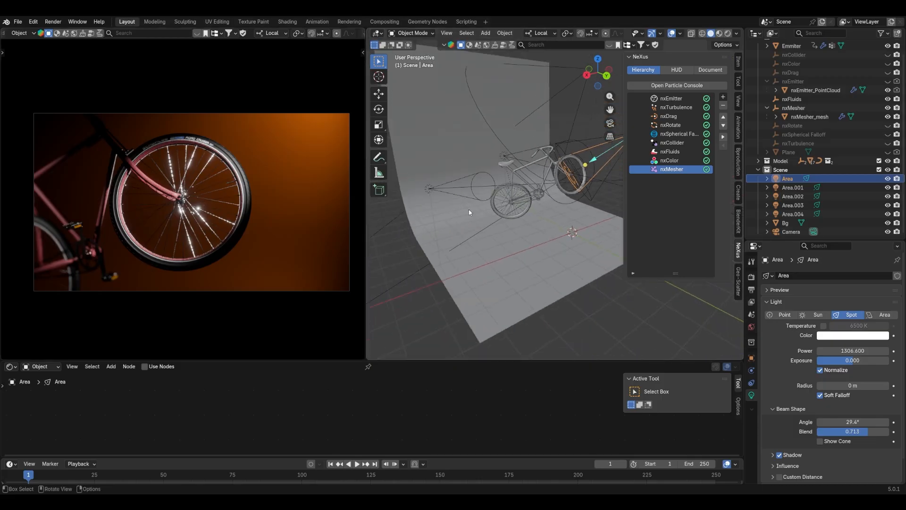
# - Inspect the settings and placement of the Area.001 and Area.002 spot lights around the bicycle
pyautogui.click(429, 190)
pyautogui.moveTo(486, 175); pyautogui.dragTo(479, 197, button='middle')
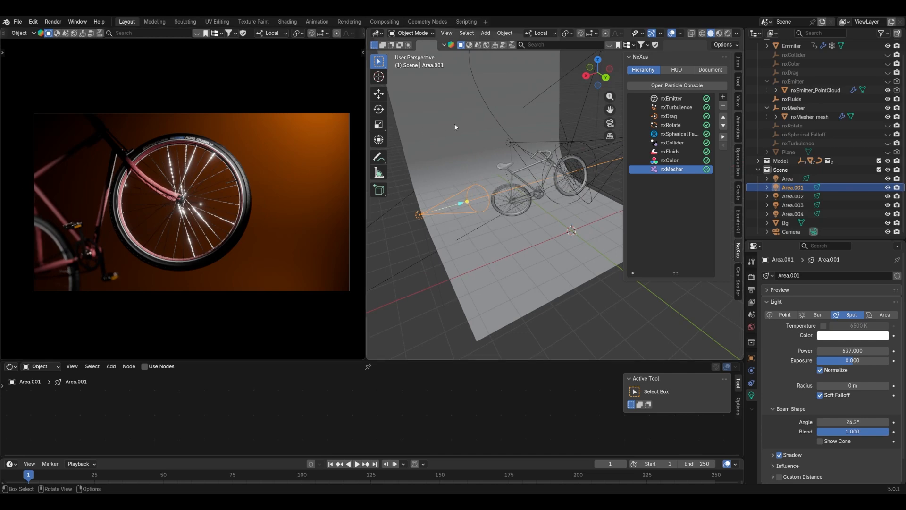
pyautogui.moveTo(456, 127); pyautogui.dragTo(475, 201, button='middle')
pyautogui.click(433, 185)
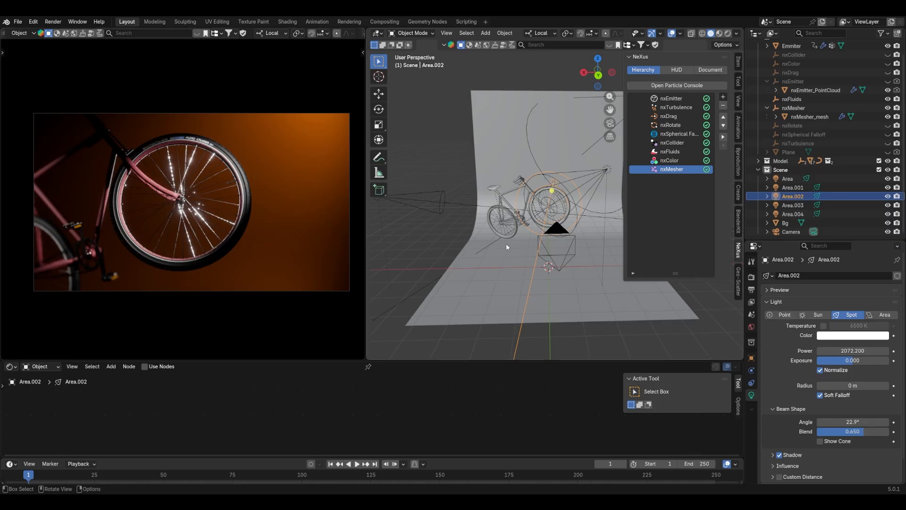
pyautogui.moveTo(506, 243); pyautogui.dragTo(517, 238, button='middle')
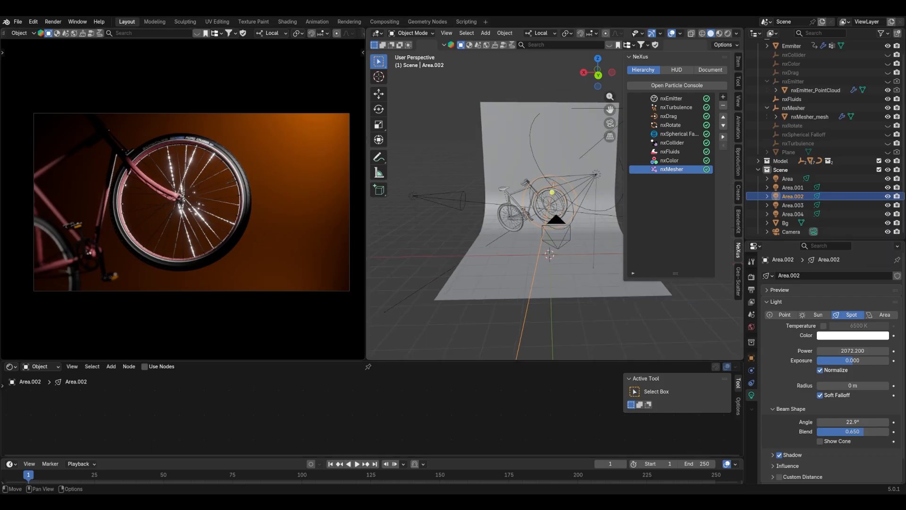
# - Play the fluid simulation to frame 34, select the nxMesher_mesh fluid mesh and enlarge the shader node area showing its material
pyautogui.press('space')
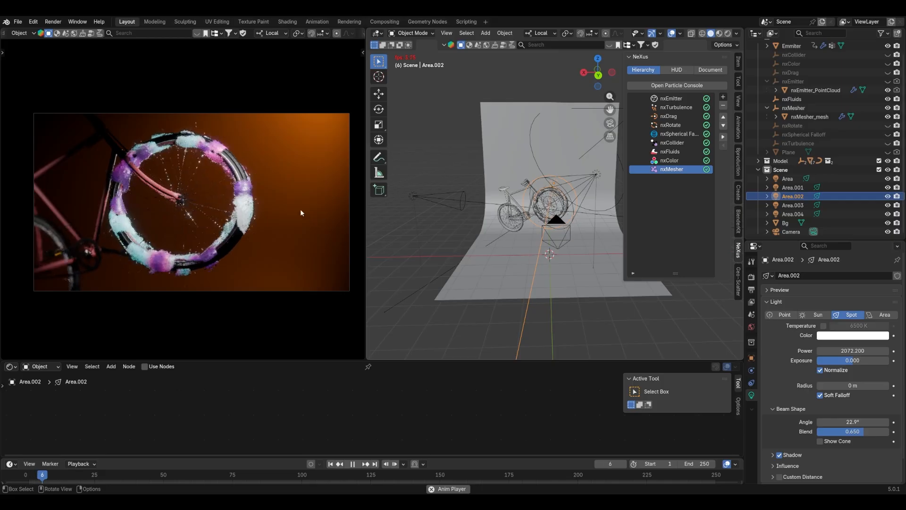
pyautogui.click(163, 266)
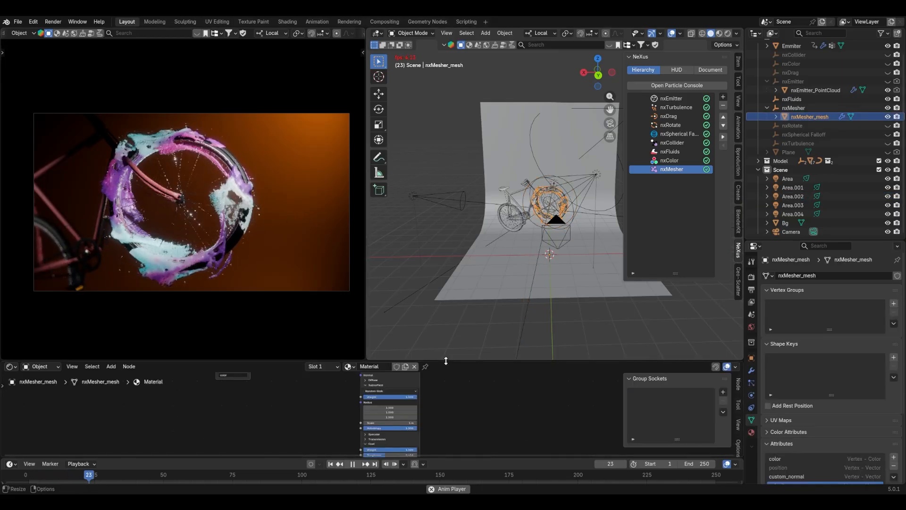
pyautogui.moveTo(446, 361); pyautogui.dragTo(427, 294)
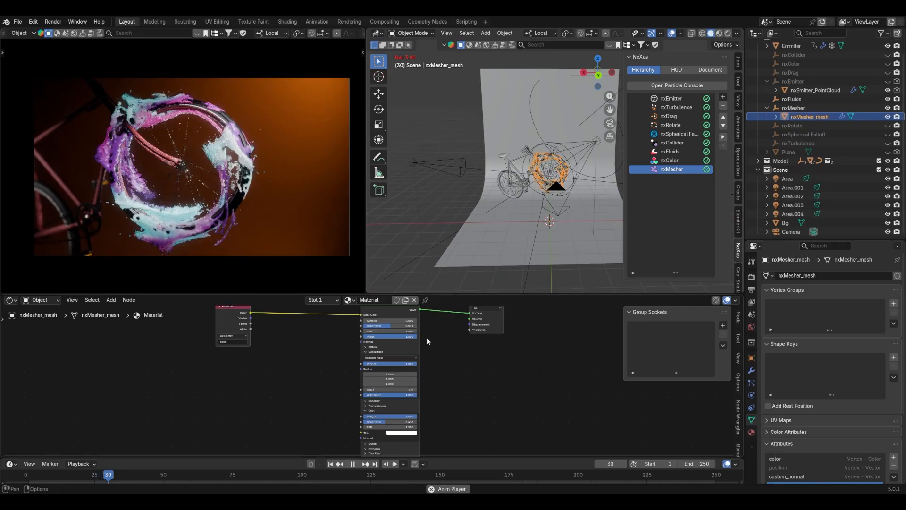
pyautogui.press('space')
# - Place the color Attribute node closer to the Principled BSDF node in the fluid mesh's material
pyautogui.scroll(1, 380, 359)
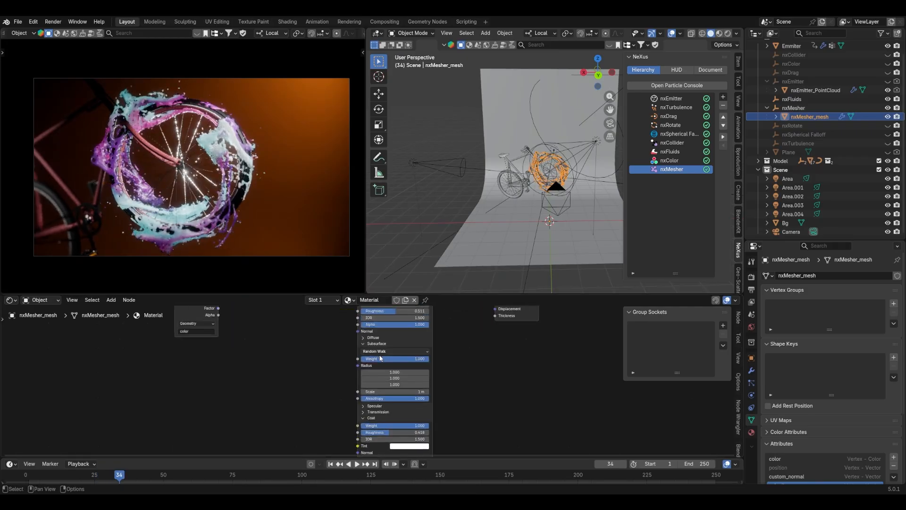
pyautogui.scroll(1, 380, 359)
pyautogui.scroll(4, 92, 176)
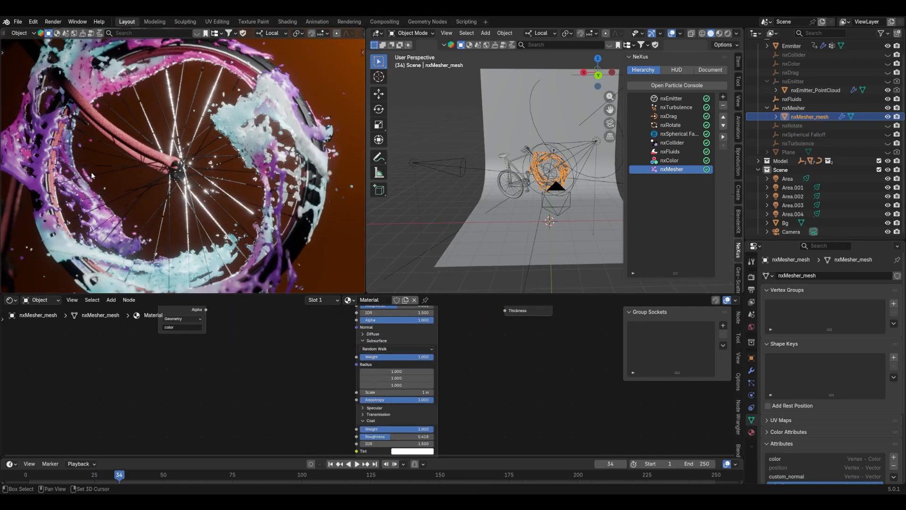
pyautogui.keyDown('shift'); pyautogui.moveTo(92, 176); pyautogui.dragTo(115, 207, button='middle'); pyautogui.keyUp('shift')
pyautogui.moveTo(328, 345); pyautogui.dragTo(329, 402, button='middle')
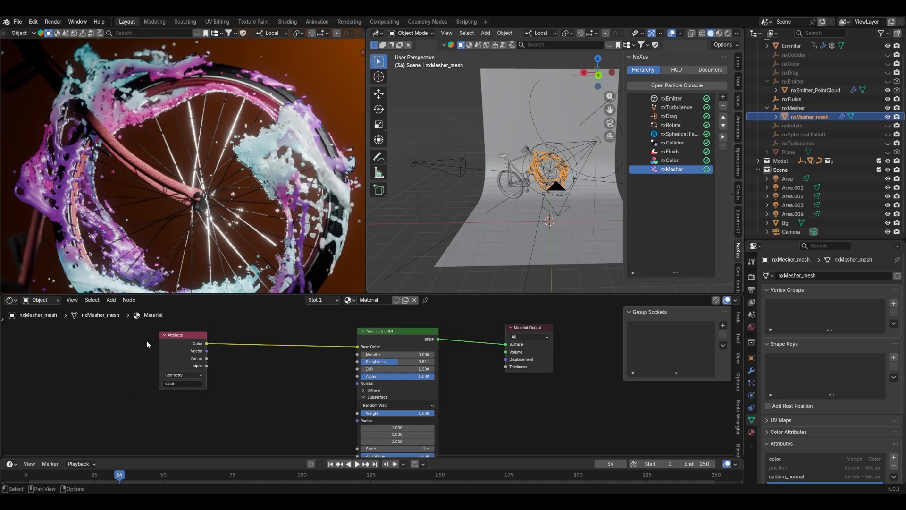
pyautogui.moveTo(189, 340); pyautogui.dragTo(298, 338)
# - Review the Principled BSDF's subsurface settings and play the fluid simulation on to frame 45
pyautogui.moveTo(470, 402); pyautogui.dragTo(470, 368, button='middle')
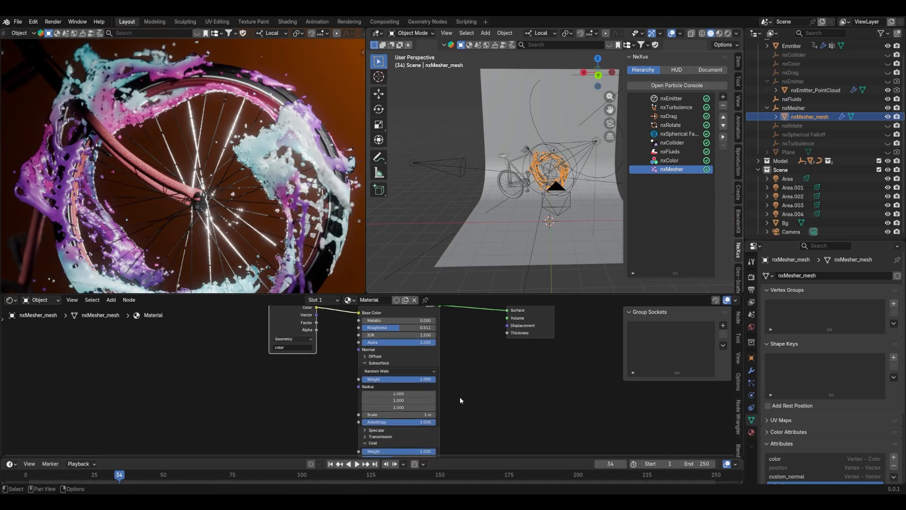
pyautogui.moveTo(460, 400); pyautogui.dragTo(451, 364, button='middle')
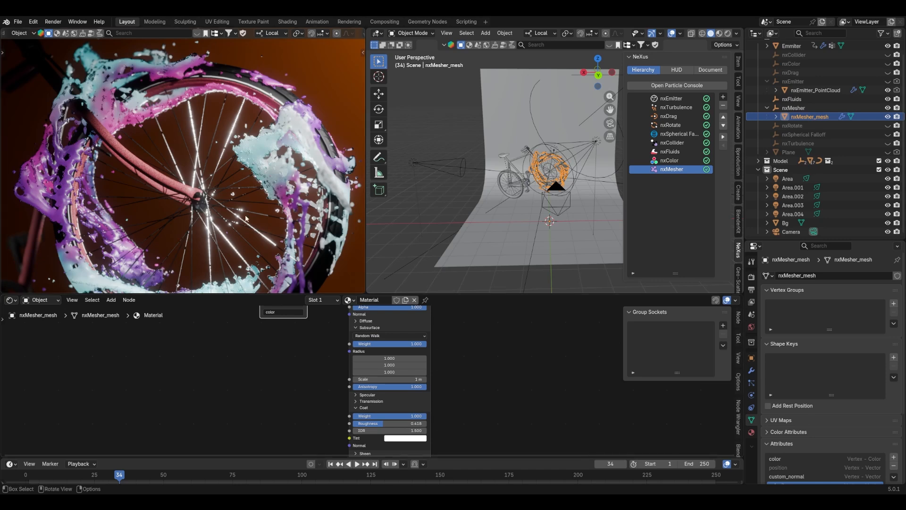
pyautogui.press('space')
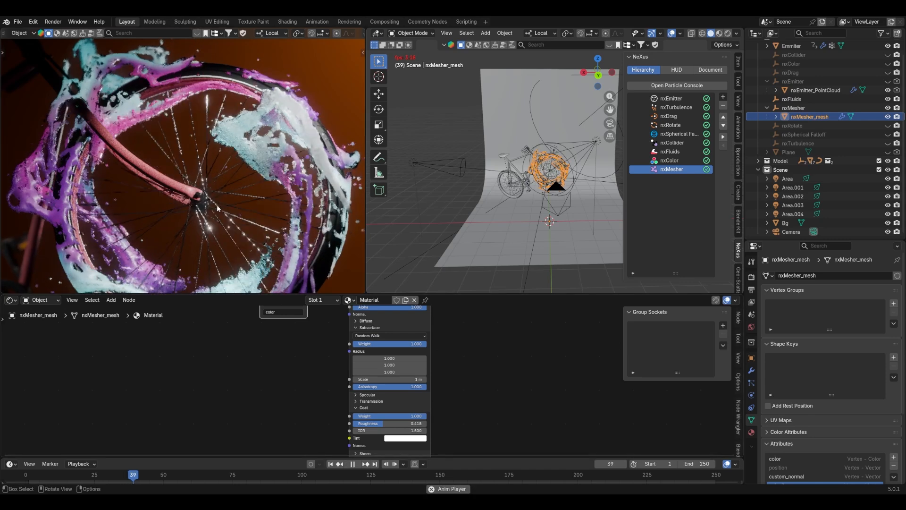
pyautogui.press('space')
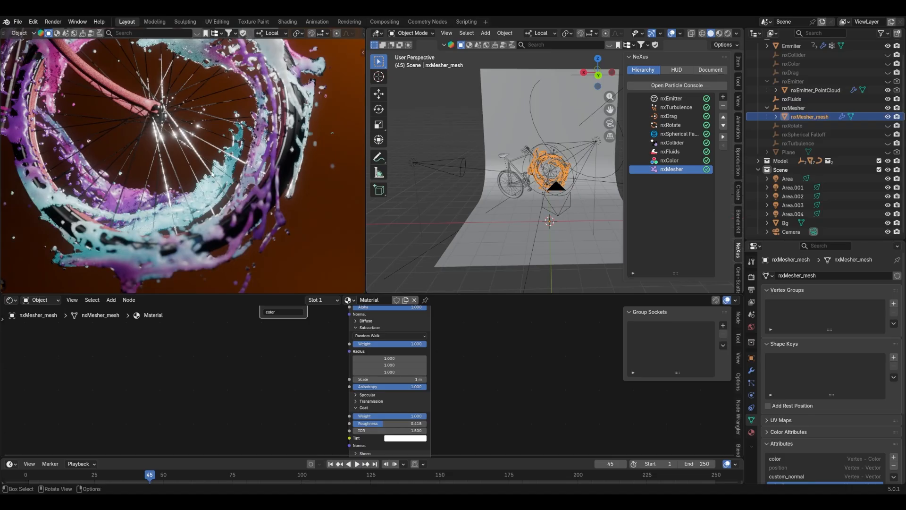
# - Examine the Principled BSDF's coat settings and how the fluid's surface looks around the wheel in the camera view
pyautogui.keyDown('shift'); pyautogui.moveTo(212, 174); pyautogui.dragTo(230, 250, button='middle'); pyautogui.keyUp('shift')
pyautogui.moveTo(431, 382); pyautogui.dragTo(443, 337, button='middle')
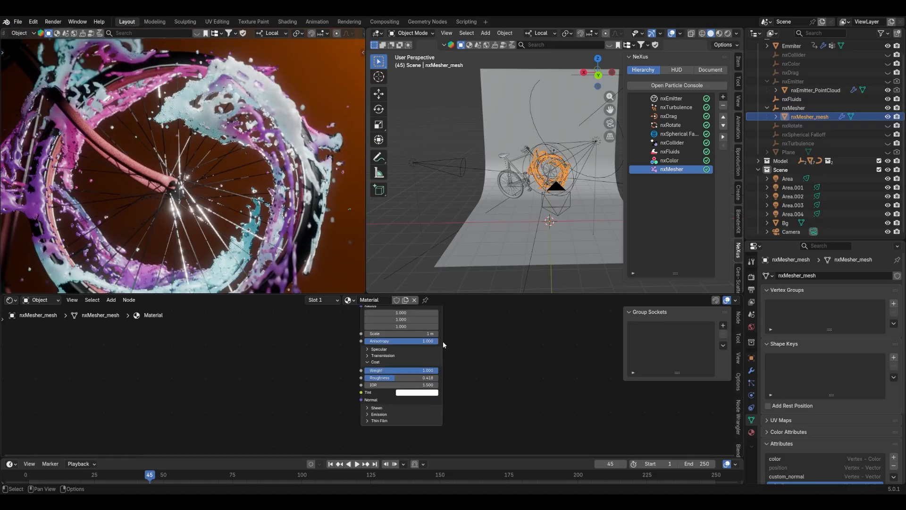
pyautogui.moveTo(453, 373); pyautogui.dragTo(455, 355, button='middle')
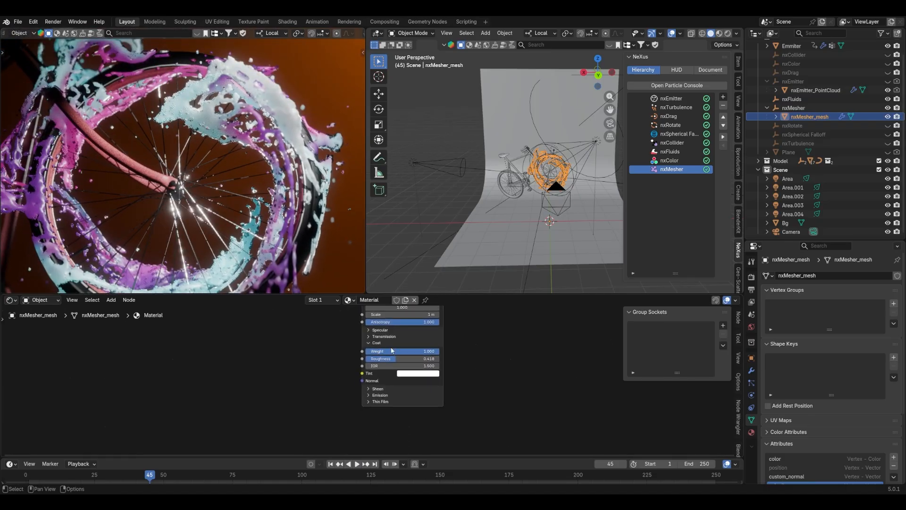
pyautogui.scroll(-2, 323, 270)
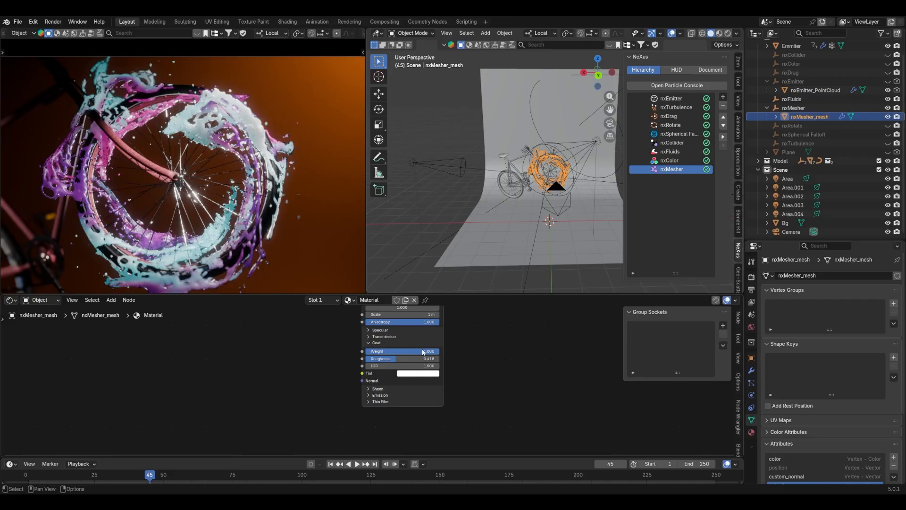
pyautogui.moveTo(423, 352)
pyautogui.mouseDown()
pyautogui.moveTo(366, 353)
pyautogui.moveTo(440, 350)
pyautogui.mouseUp()
pyautogui.scroll(-3, 248, 187)
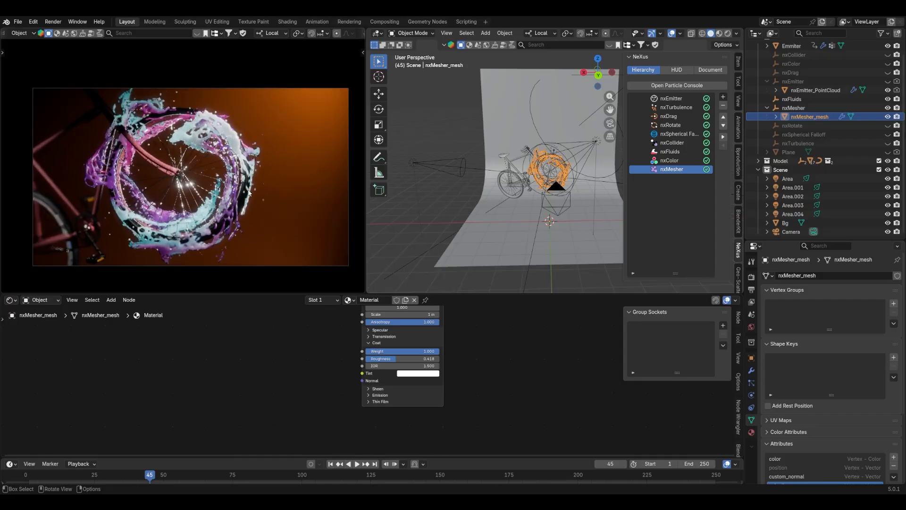